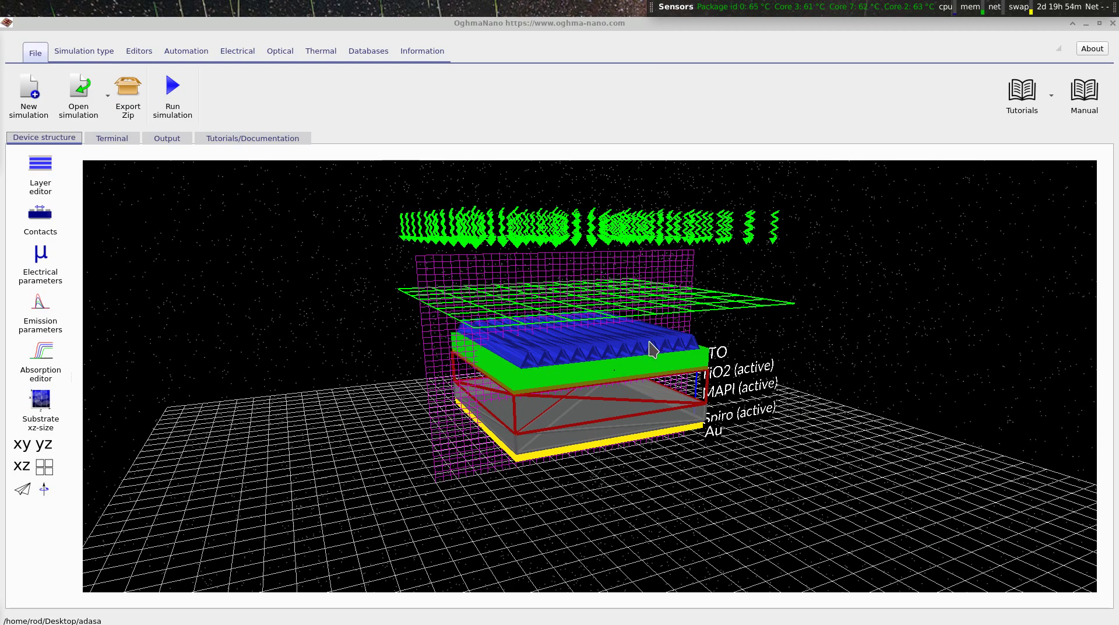
Switch to Firefox, check the stable version and release date on the OghmaNano download page, and return to the simulator.
scroll(652, 348, up, 3)
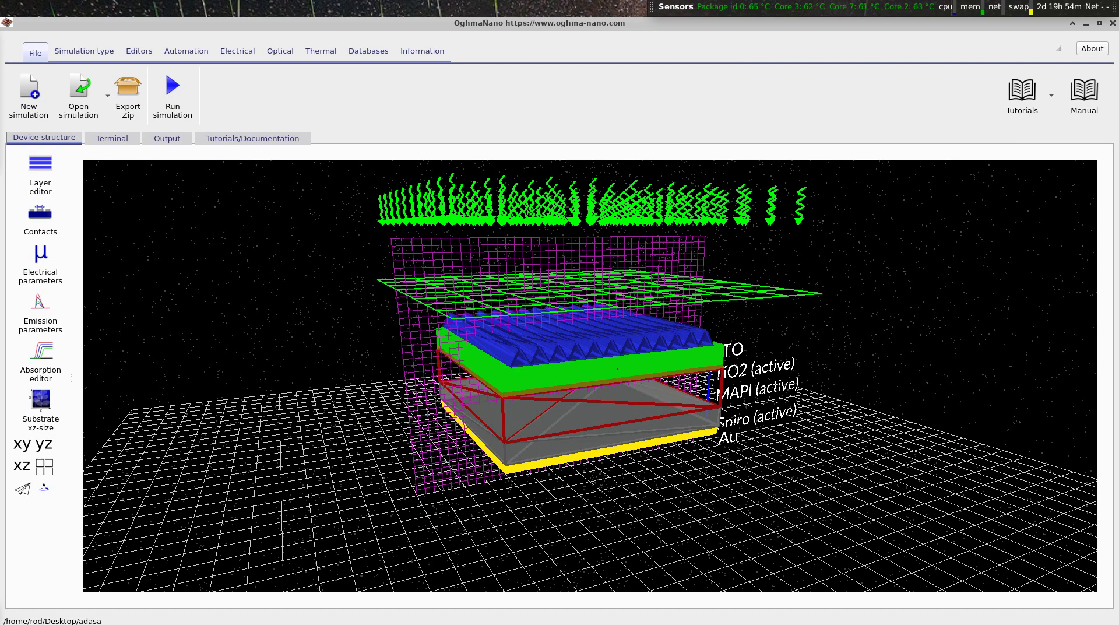
key(alt+Tab)
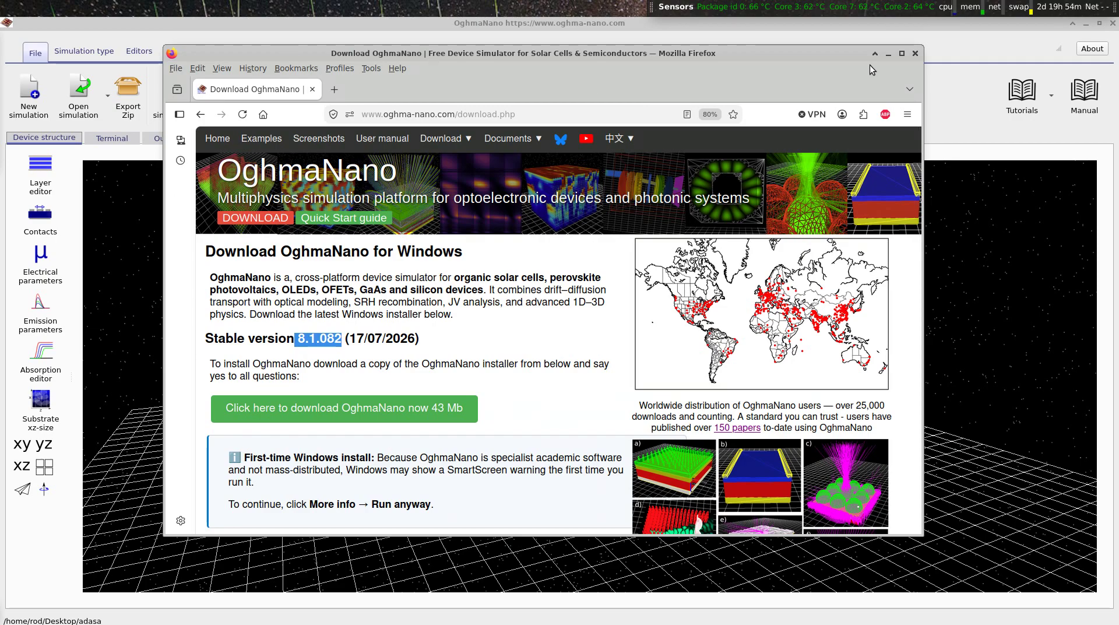
click(299, 341)
drag(300, 341, 345, 342)
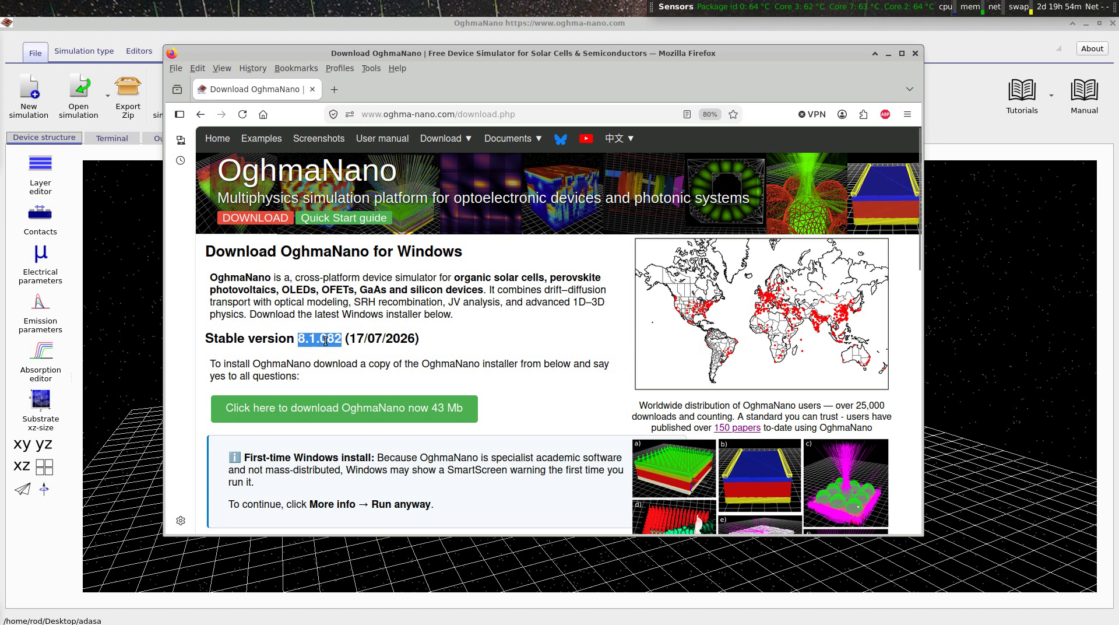
mouse_move(419, 341)
mouse_down()
mouse_move(205, 341)
mouse_move(429, 341)
mouse_up()
click(429, 341)
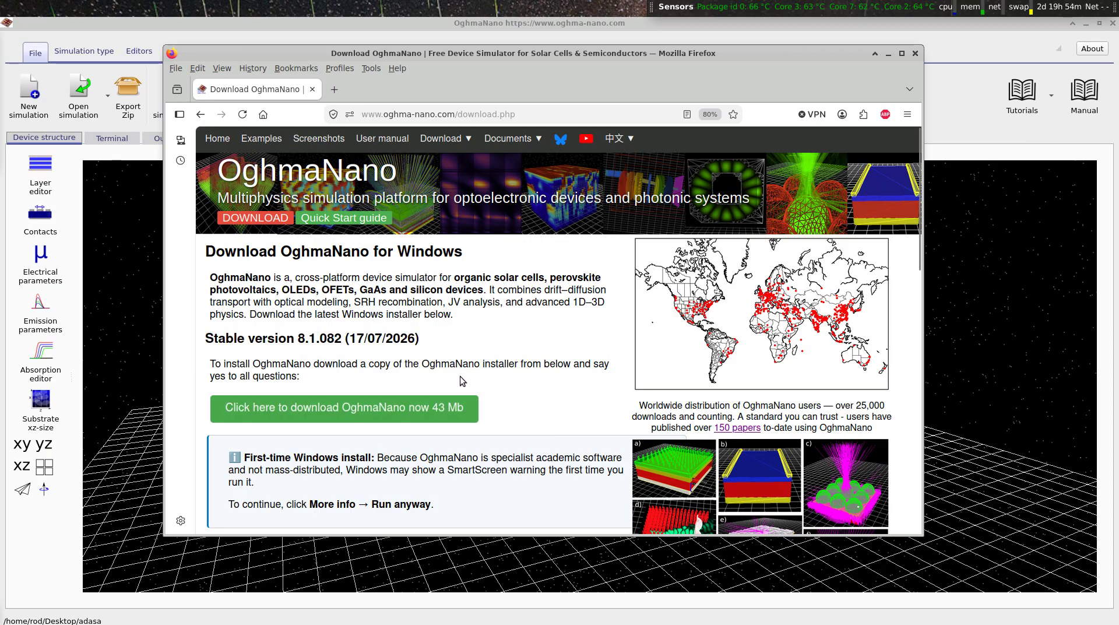
click(888, 55)
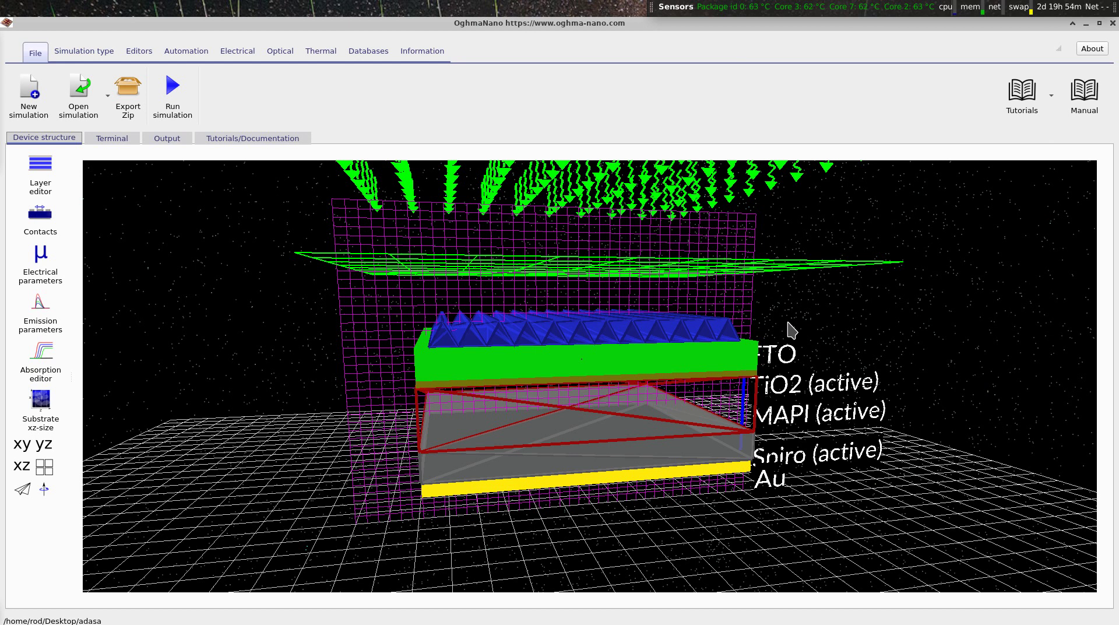
Look through the FDTD examples offered for a new simulation and close the selection without choosing one.
mouse_move(788, 316)
mouse_down()
mouse_move(779, 317)
mouse_move(799, 318)
mouse_move(784, 318)
mouse_up()
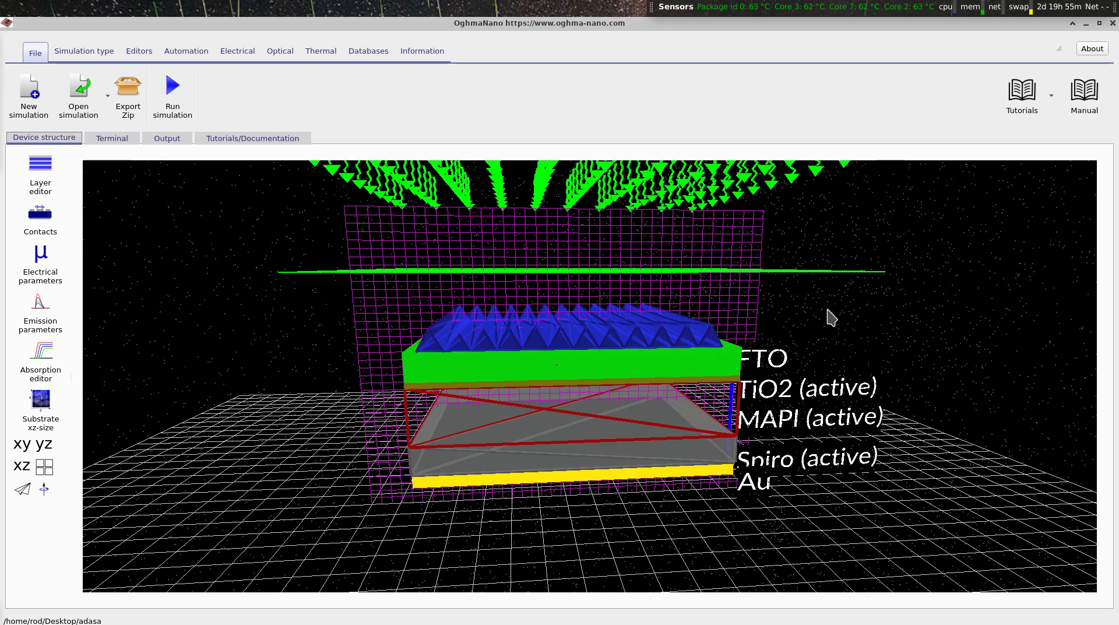
drag(207, 274, 228, 276)
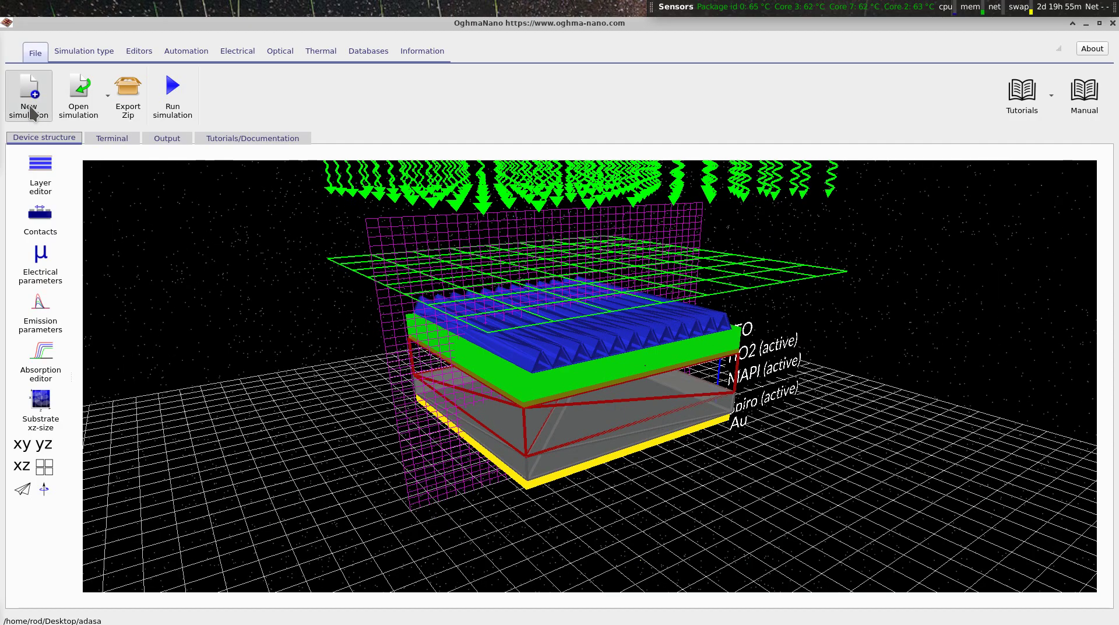
click(30, 93)
double_click(638, 166)
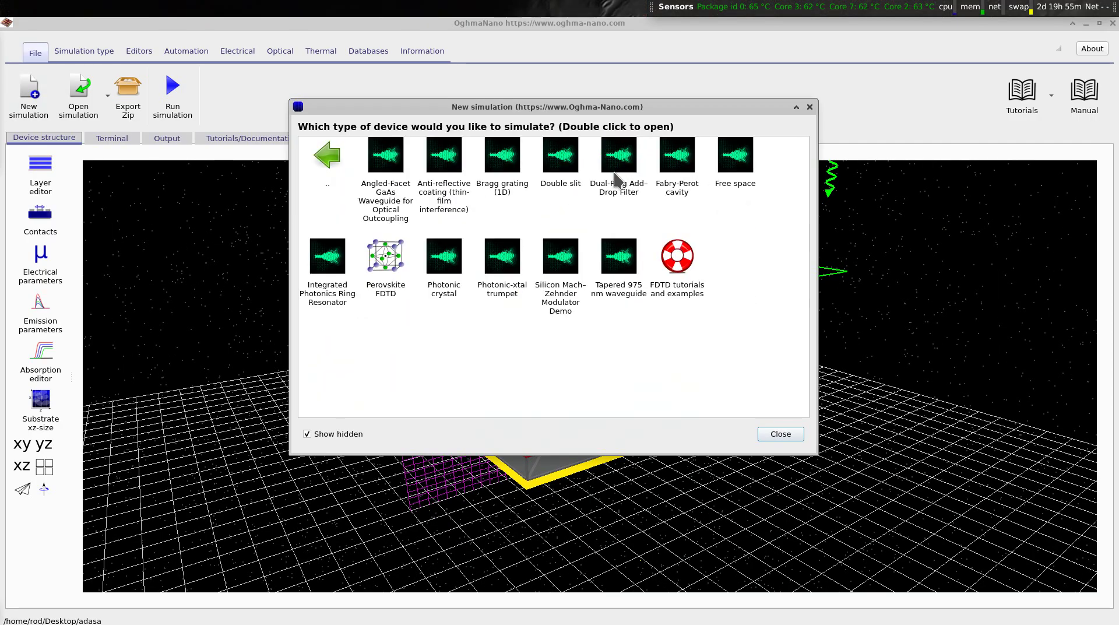
click(810, 107)
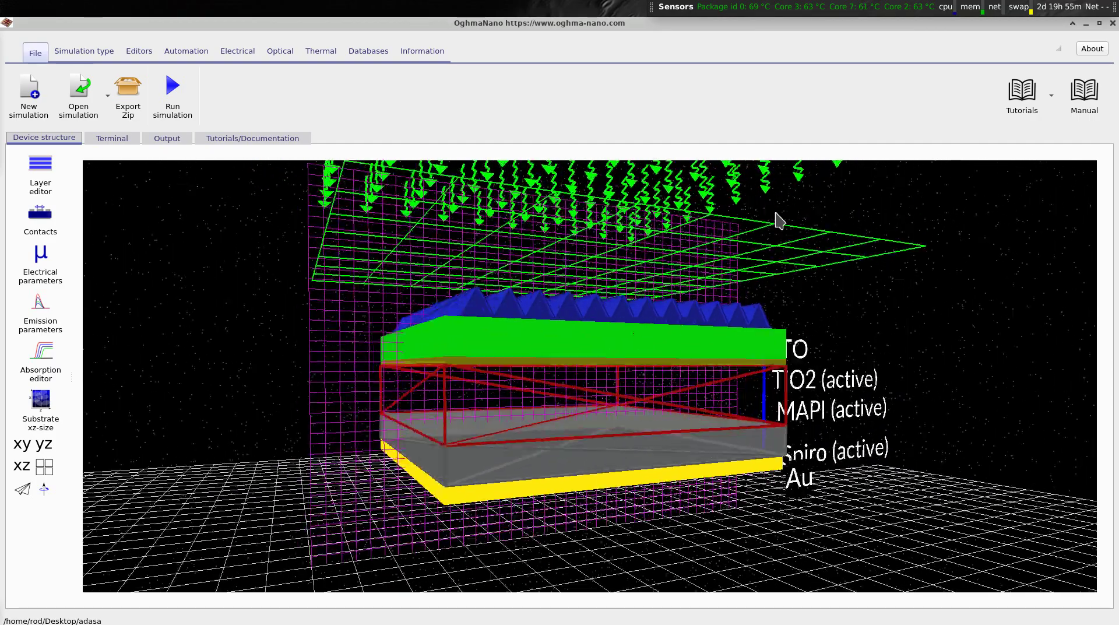
Run the perovskite device simulation and review its solver output in the terminal.
click(174, 97)
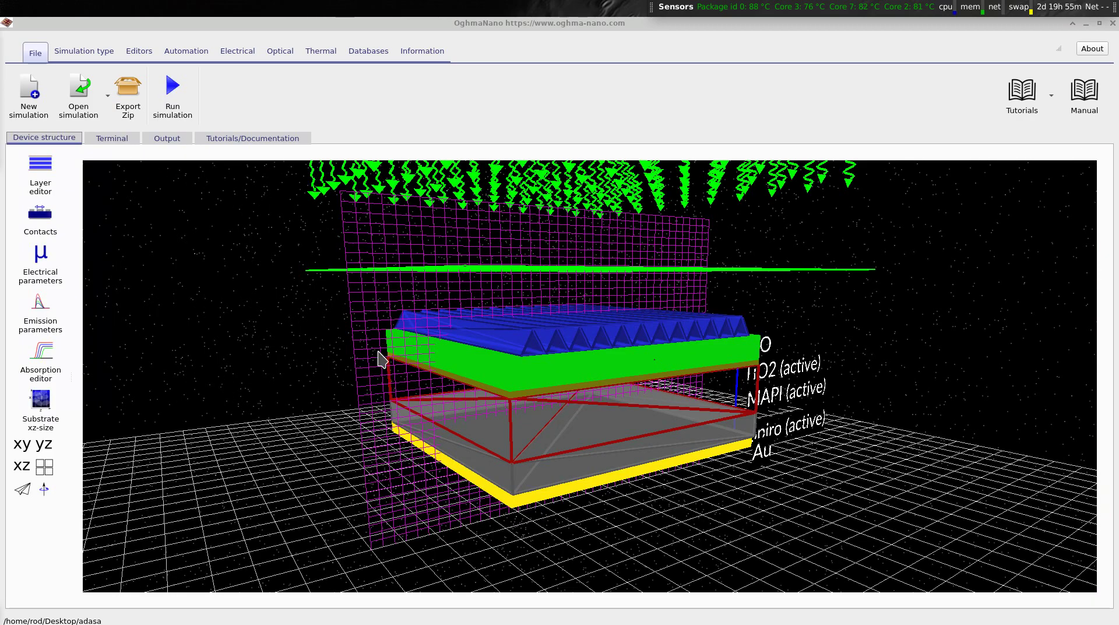
click(133, 139)
scroll(574, 343, up, 15)
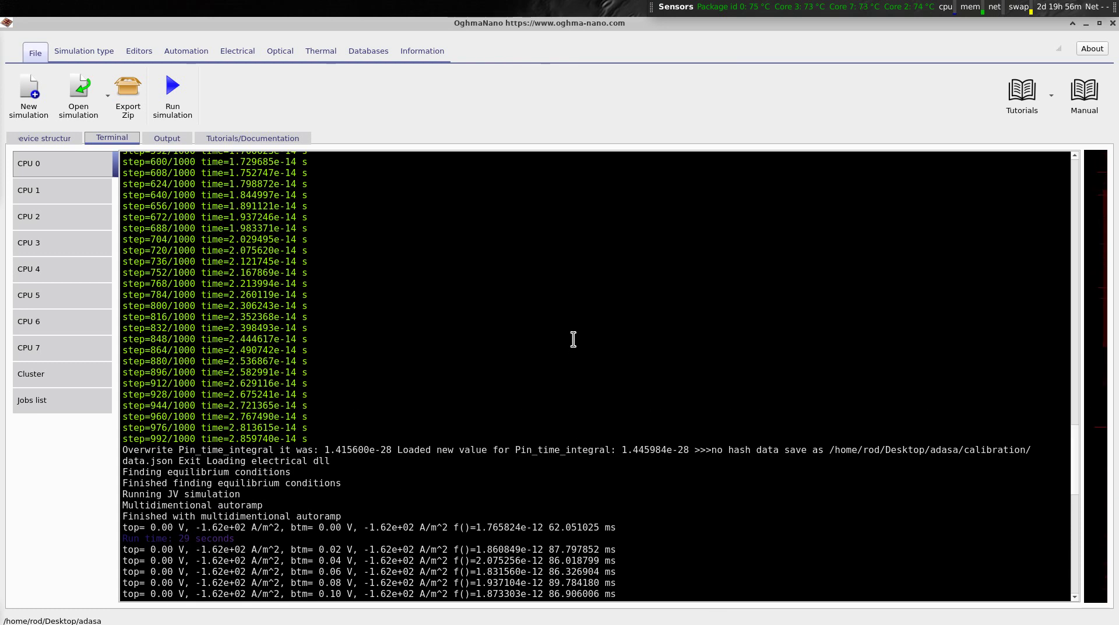
Set the number of wavelength points in the optical mesh to 20.
click(281, 52)
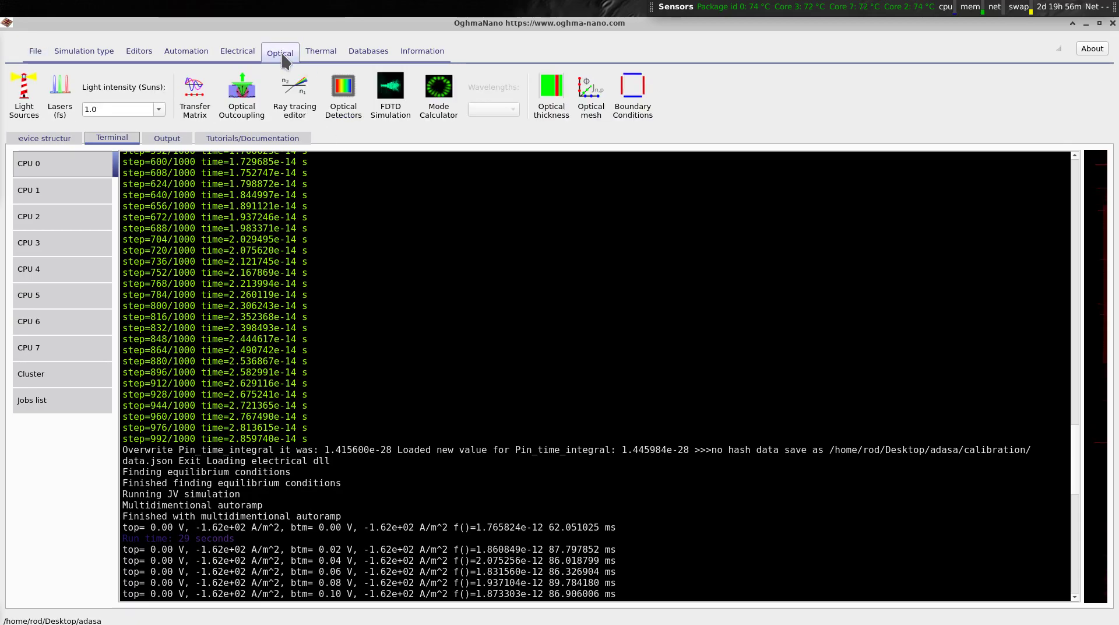
click(591, 96)
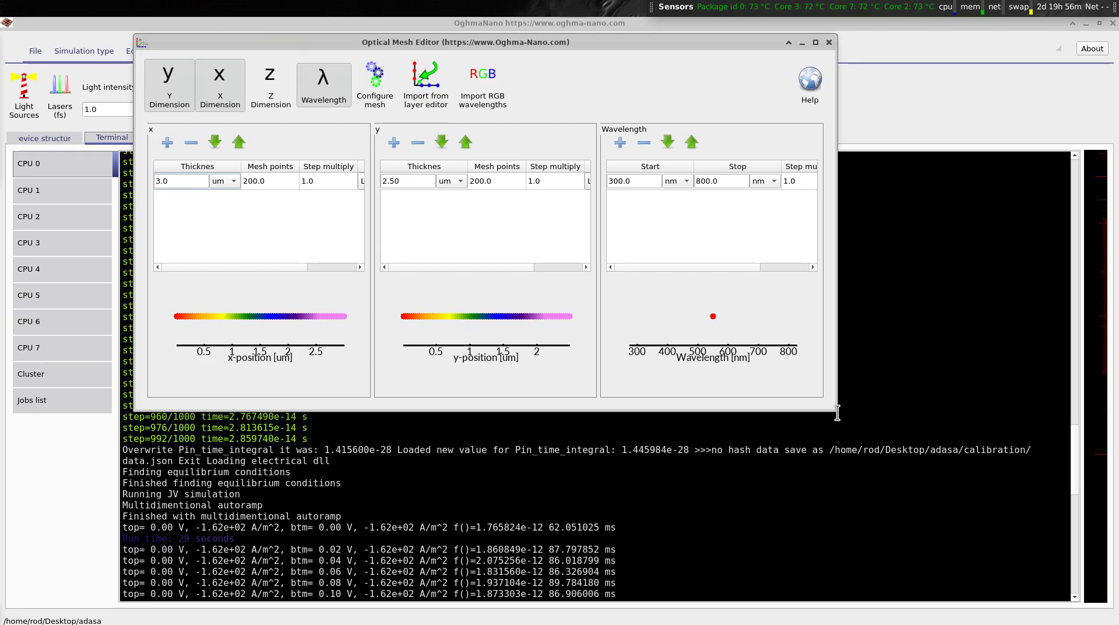
drag(833, 406, 985, 450)
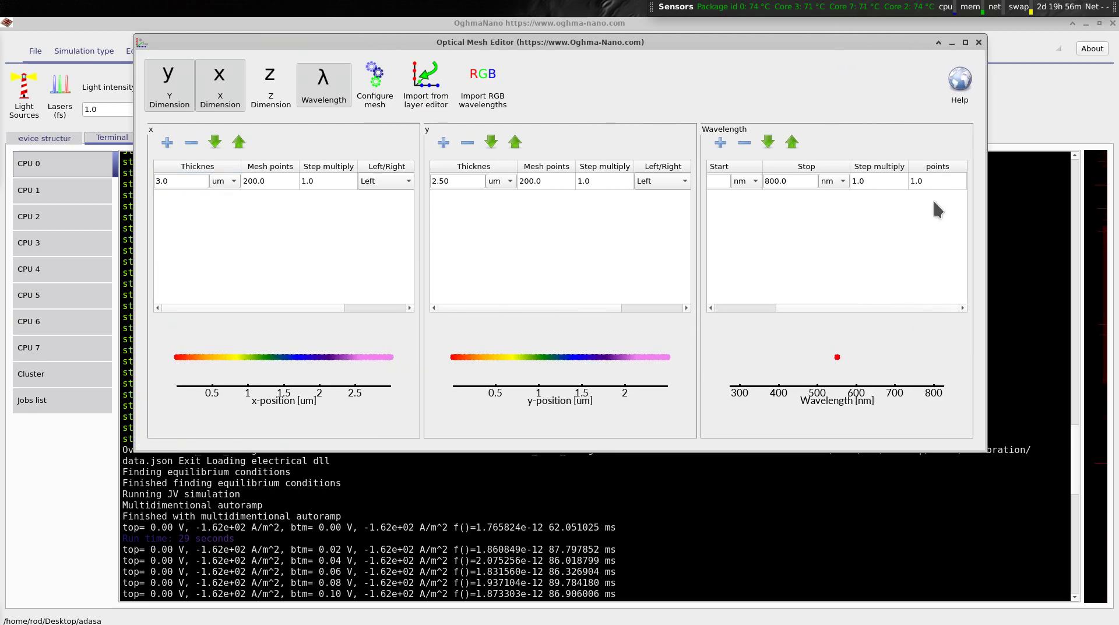
double_click(936, 181)
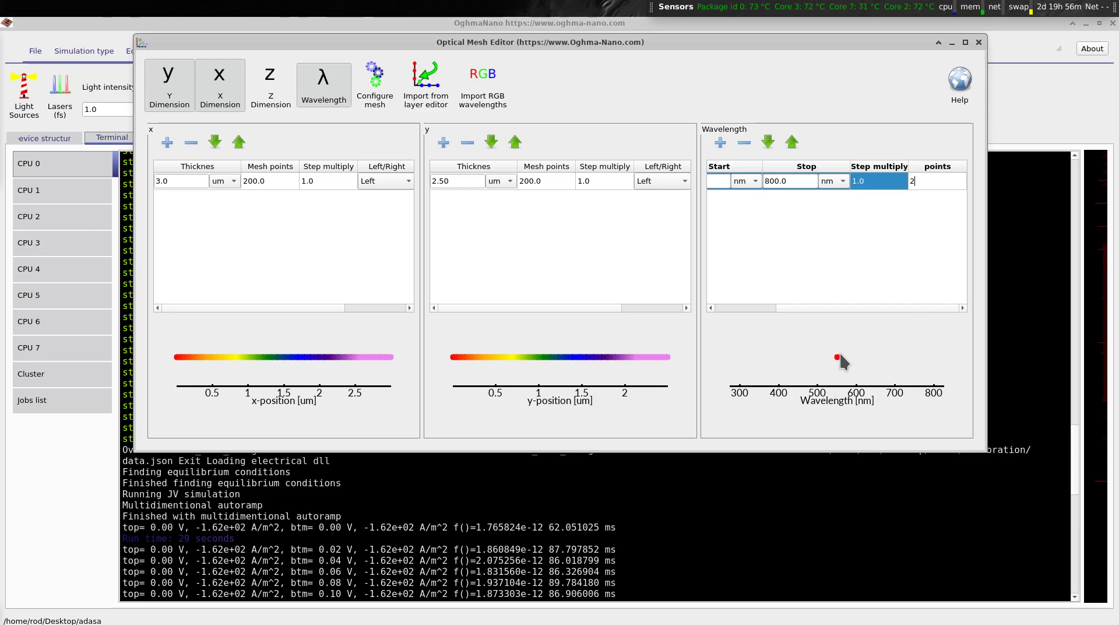
key(Return)
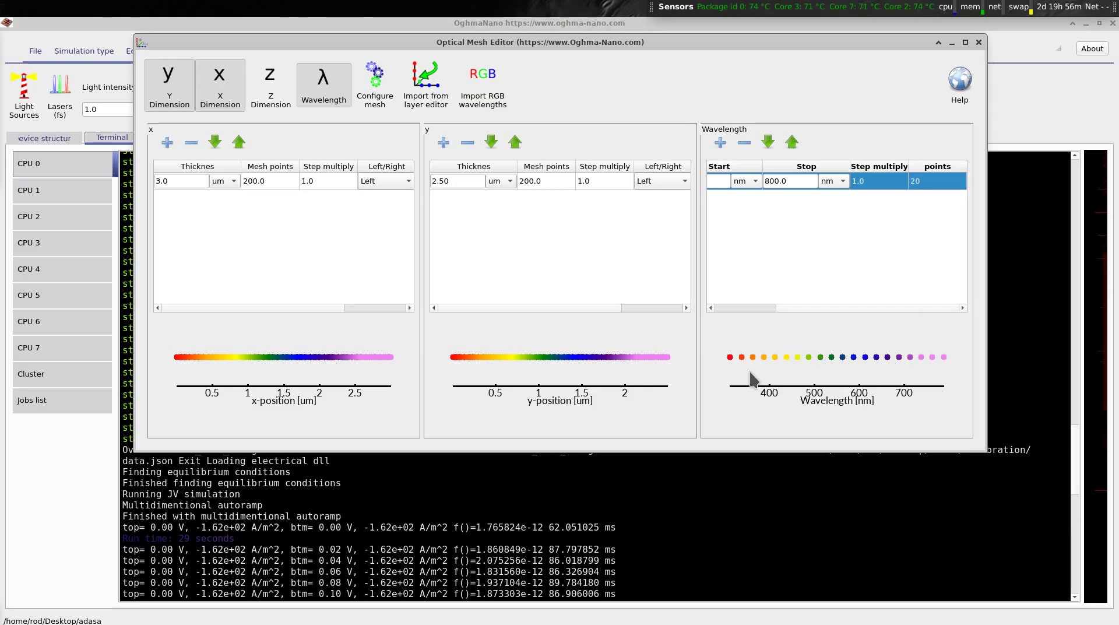
Set the number of wavelength points back to 1 and close the Optical Mesh Editor.
double_click(933, 180)
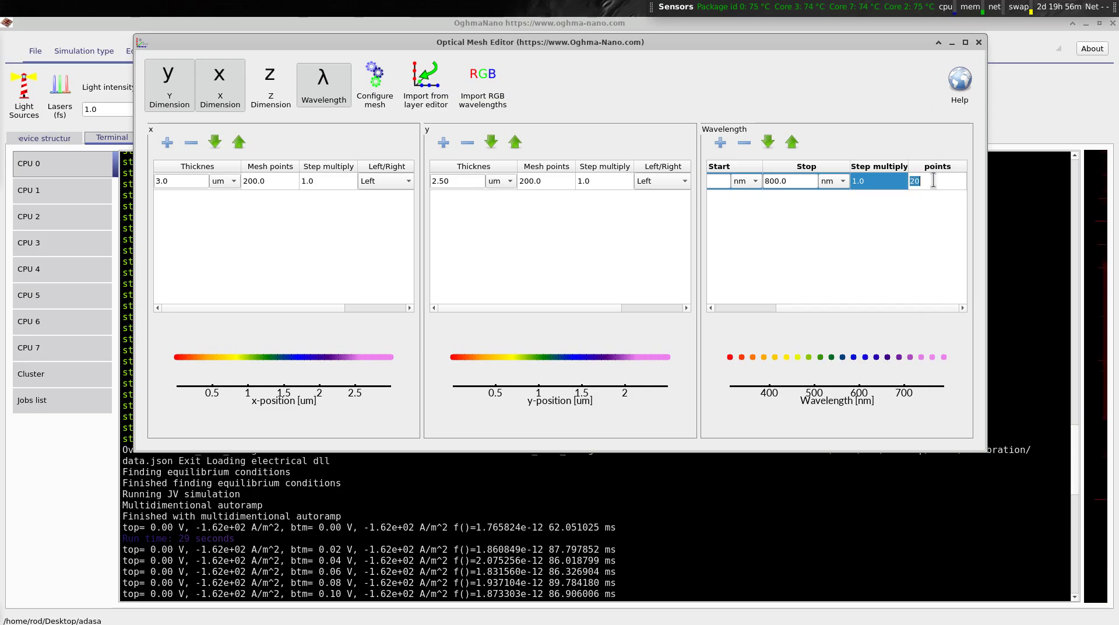
text(1)
key(Return)
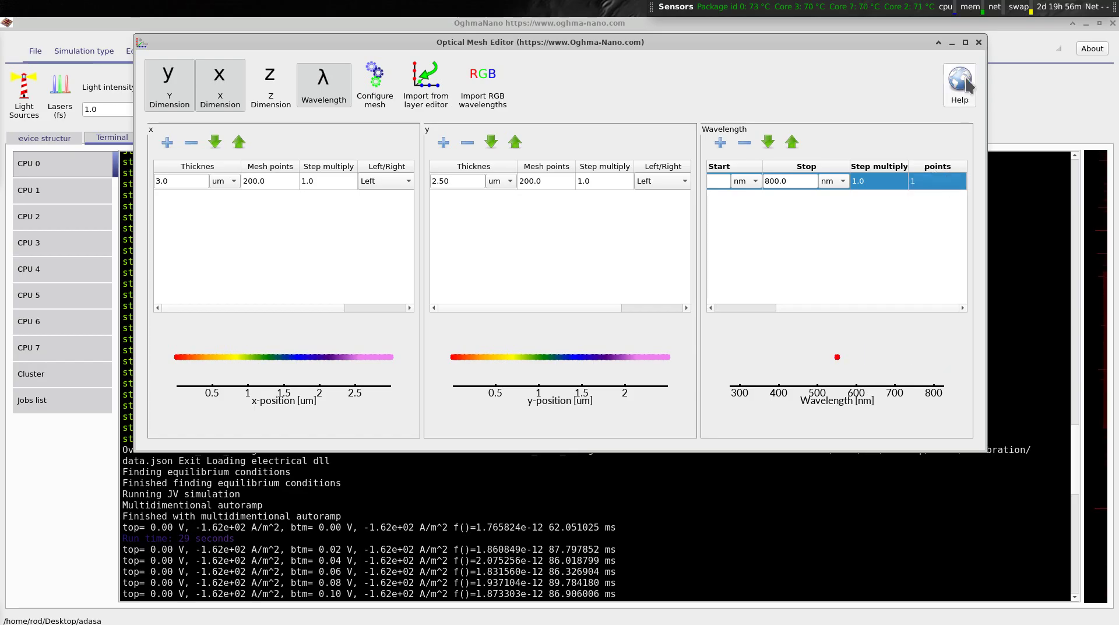
click(978, 42)
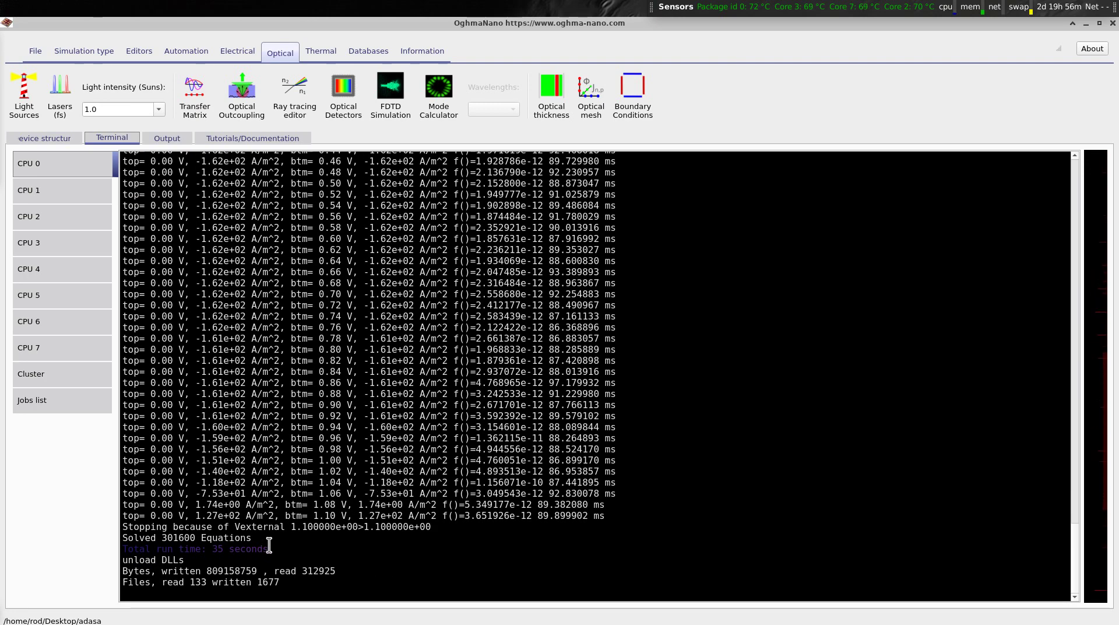
Highlight the total run time in the terminal output and view the output file device.csv in an enlarged window.
drag(270, 548, 123, 552)
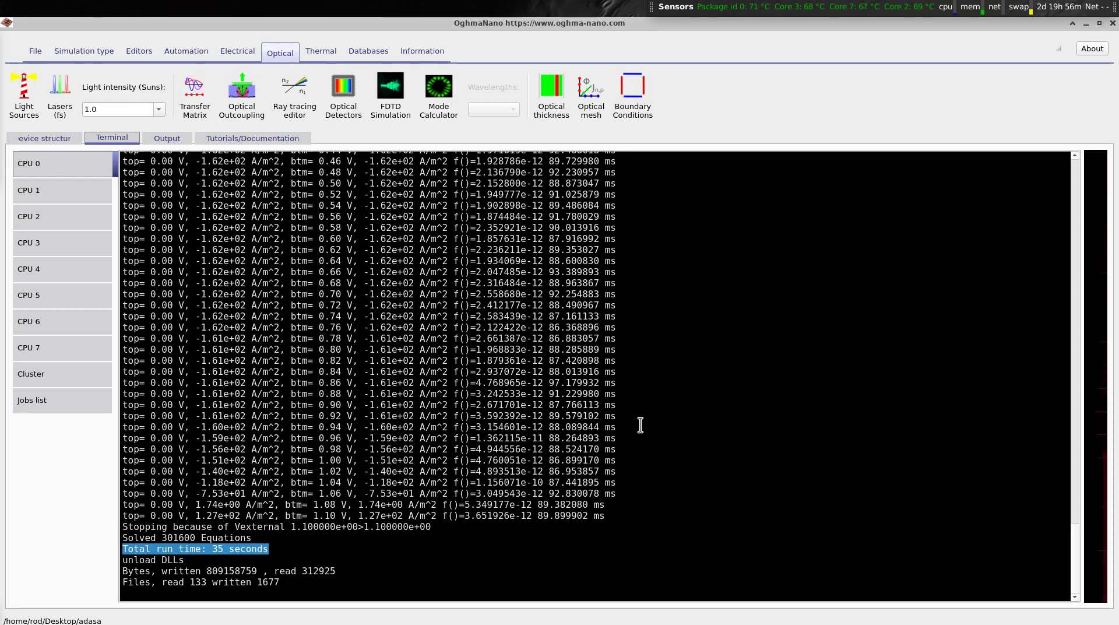
click(158, 140)
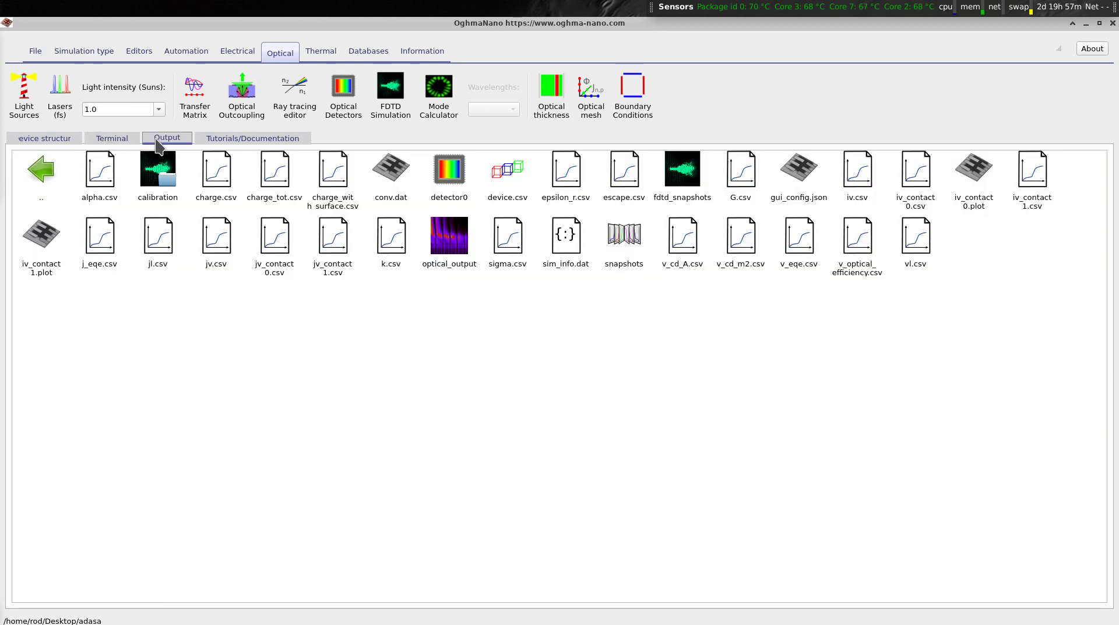
double_click(517, 190)
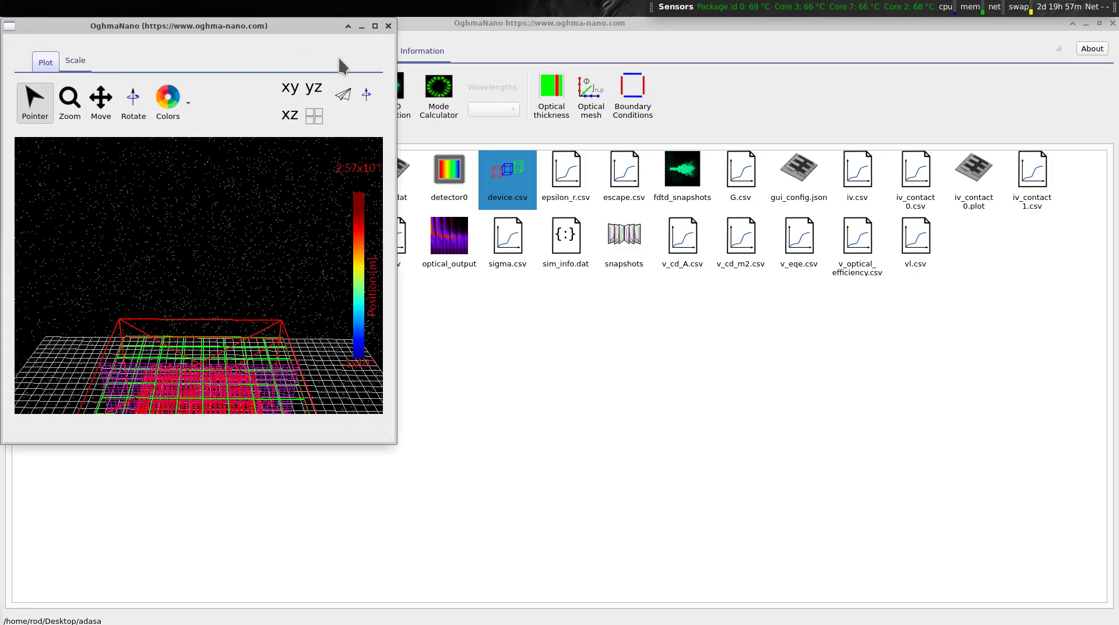
double_click(316, 30)
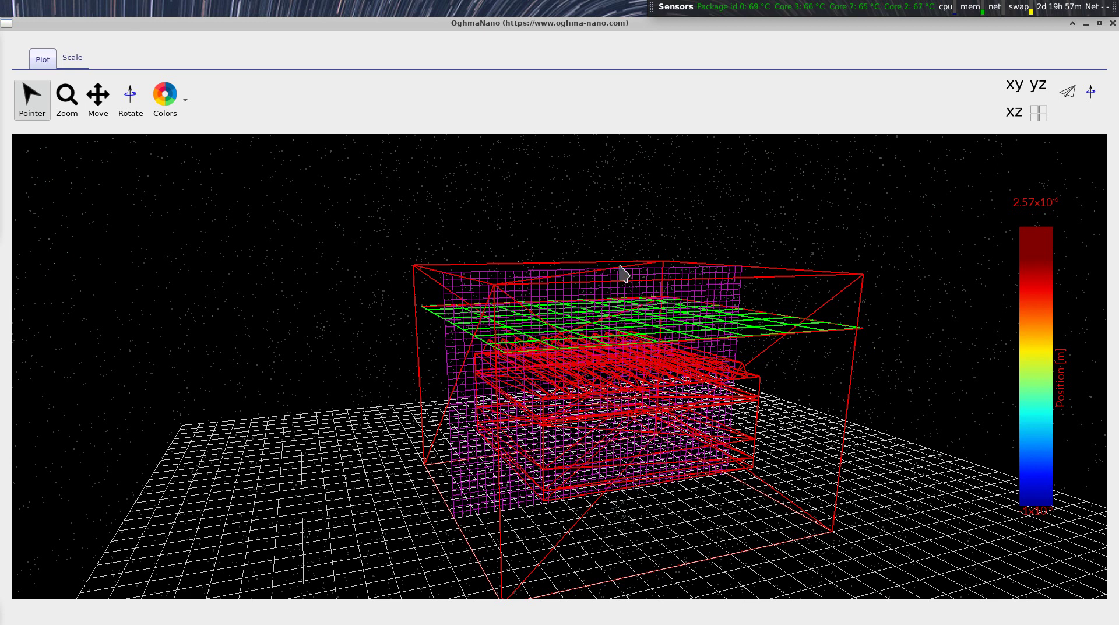
click(1113, 23)
Look at the device structure again and examine the generation rate plot of output file G.csv at full size.
click(65, 142)
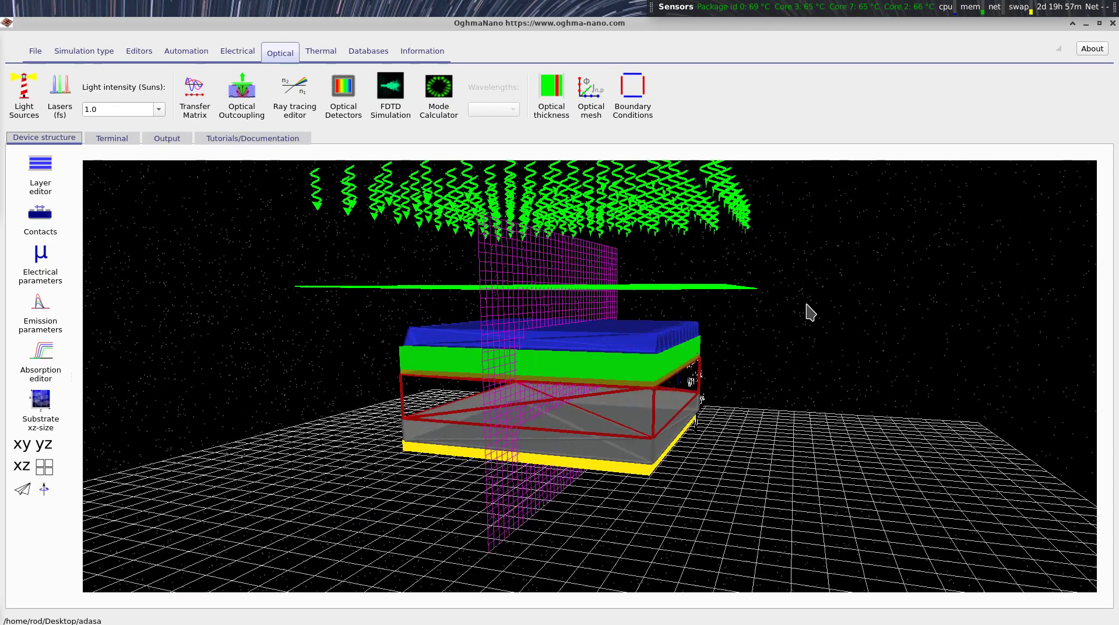
click(175, 141)
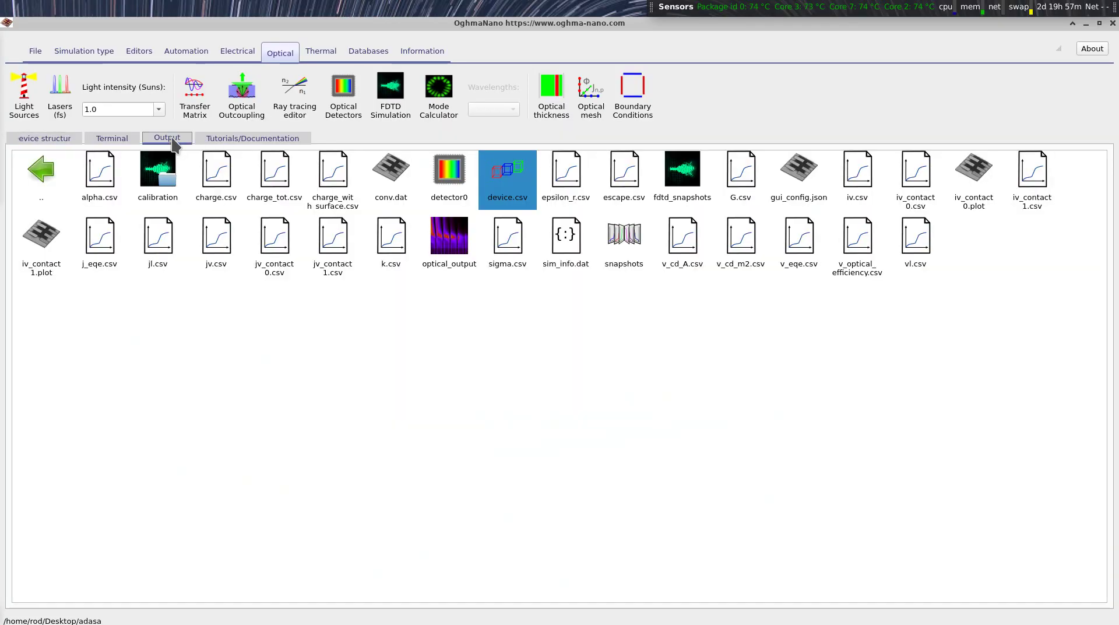
double_click(739, 177)
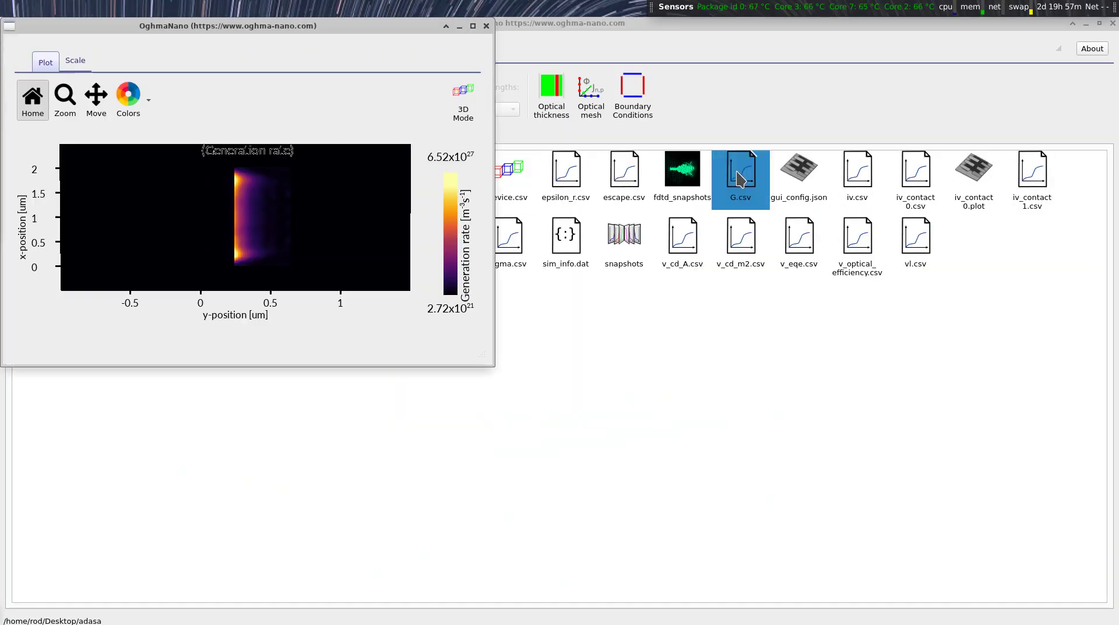
double_click(376, 25)
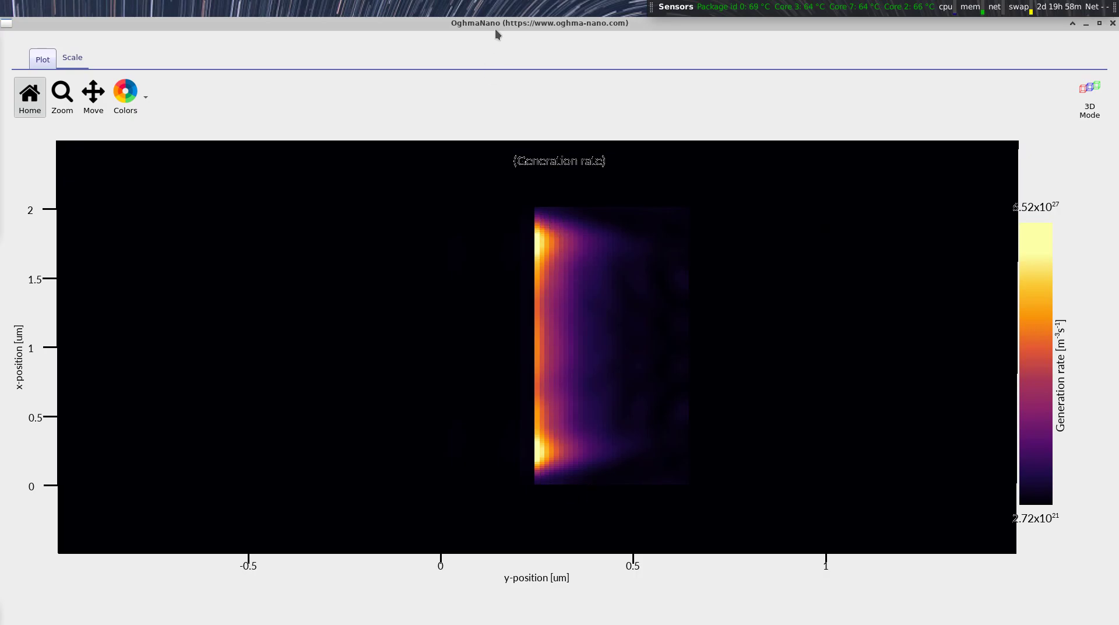
drag(442, 23, 472, 63)
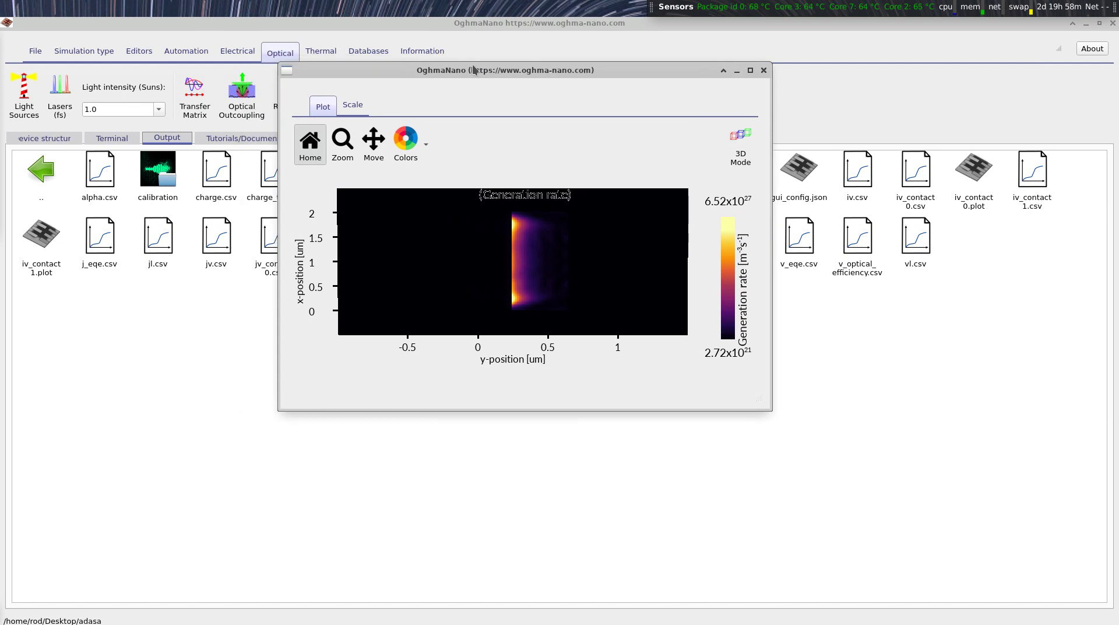
Check the substrate's x and z size for the device structure and close the Dimension editor.
click(70, 140)
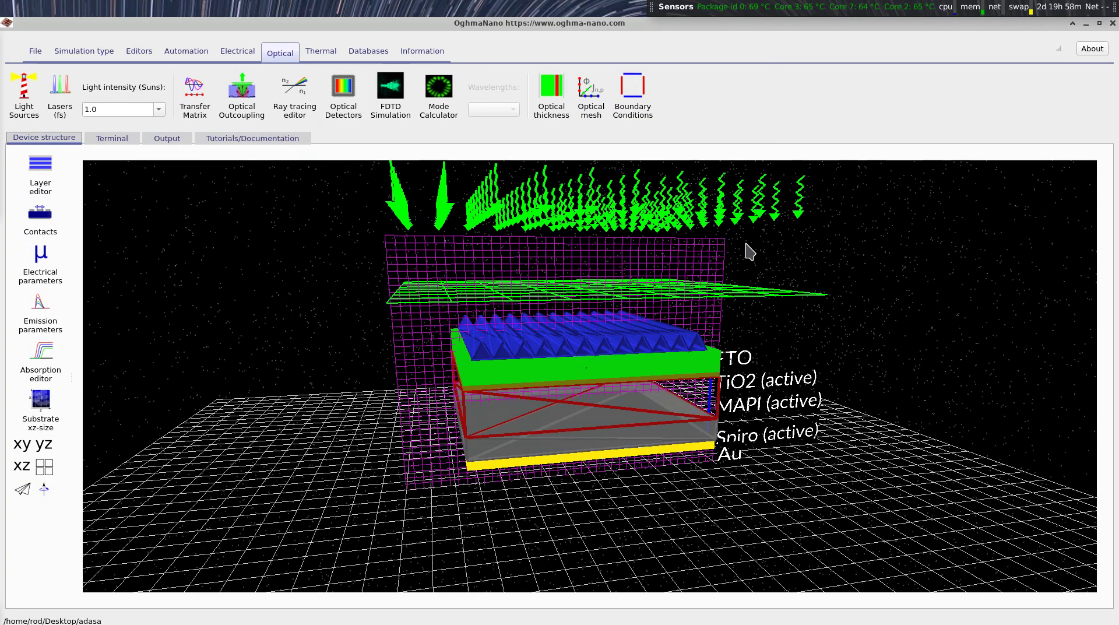
click(40, 408)
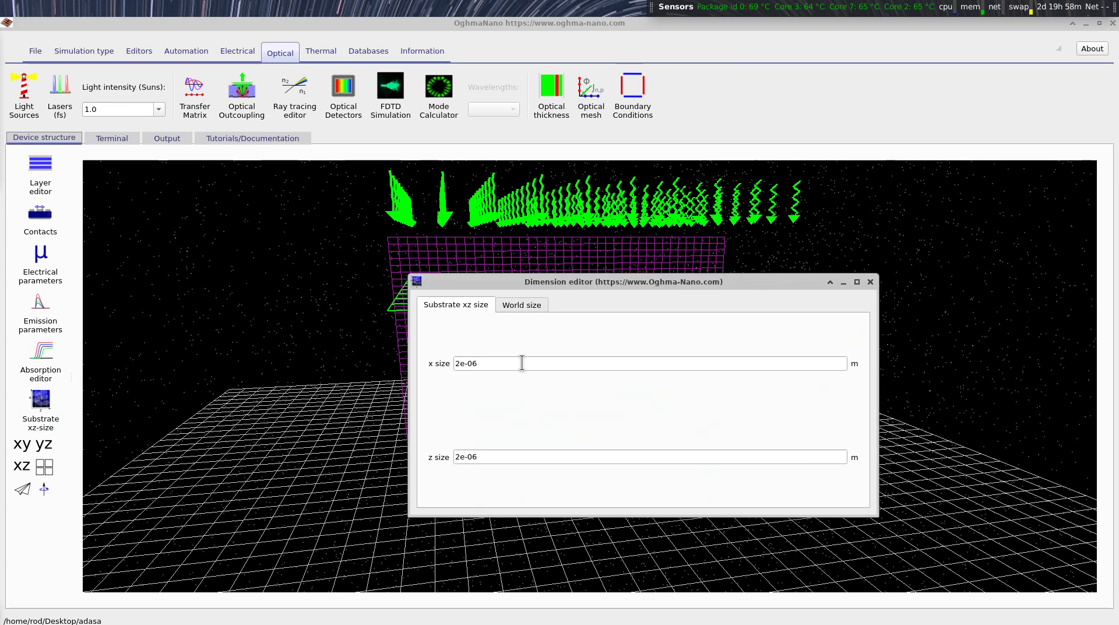
click(870, 282)
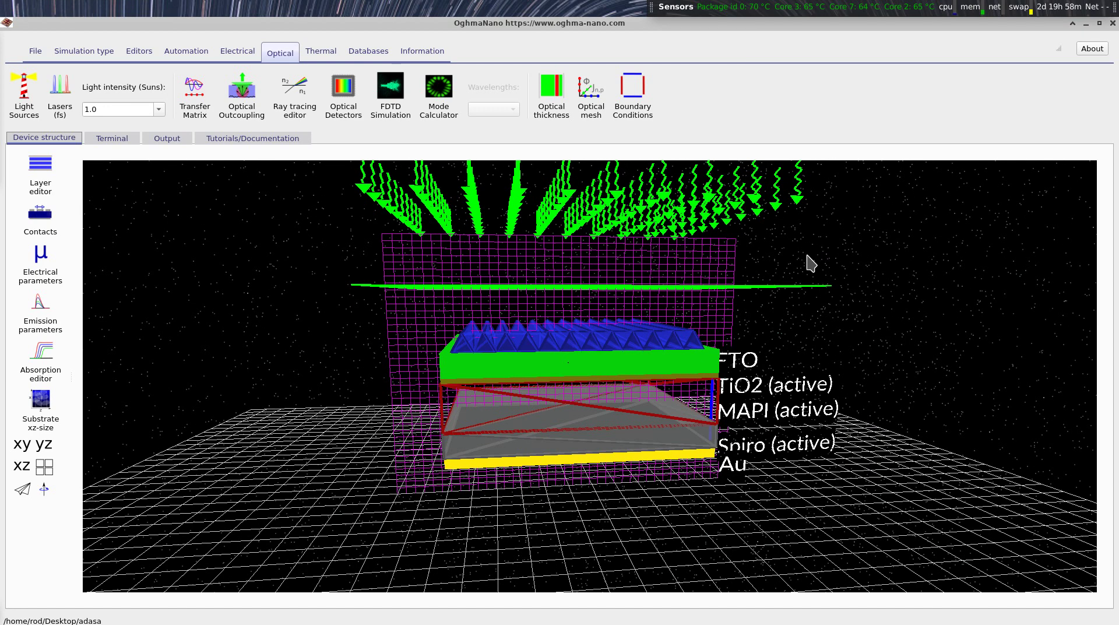
Reopen the output file G.csv at full size and display its generation rate plot in 3D mode.
click(134, 140)
click(158, 138)
double_click(753, 172)
drag(771, 281, 354, 180)
double_click(523, 180)
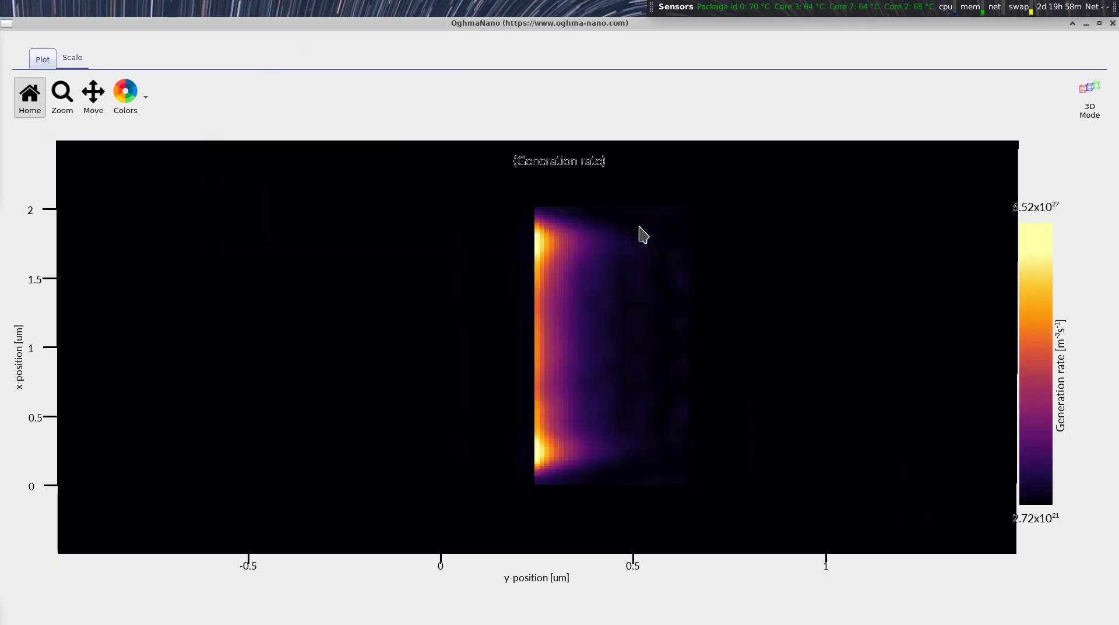
click(1083, 108)
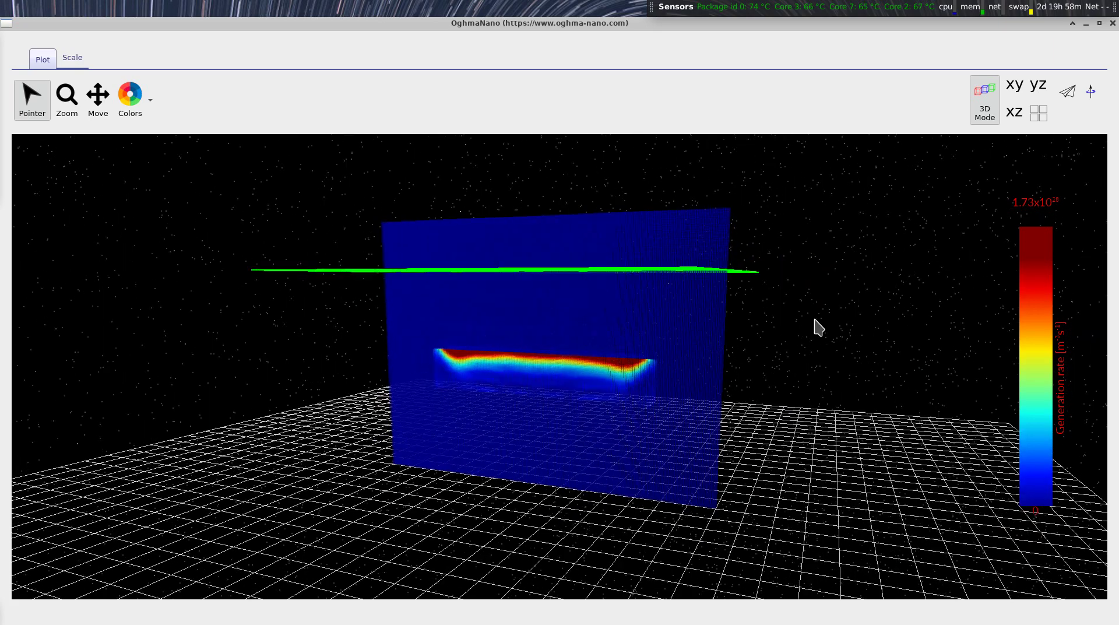
Show the device structure together with the generation rate in the 3D plot.
right_click(779, 309)
mouse_move(806, 329)
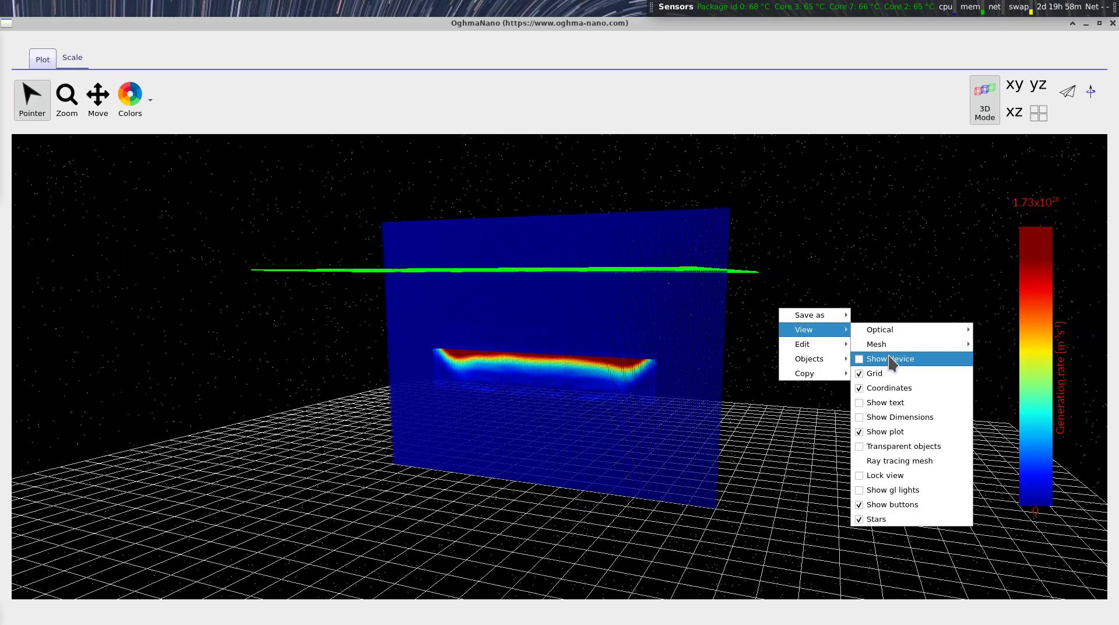
click(881, 359)
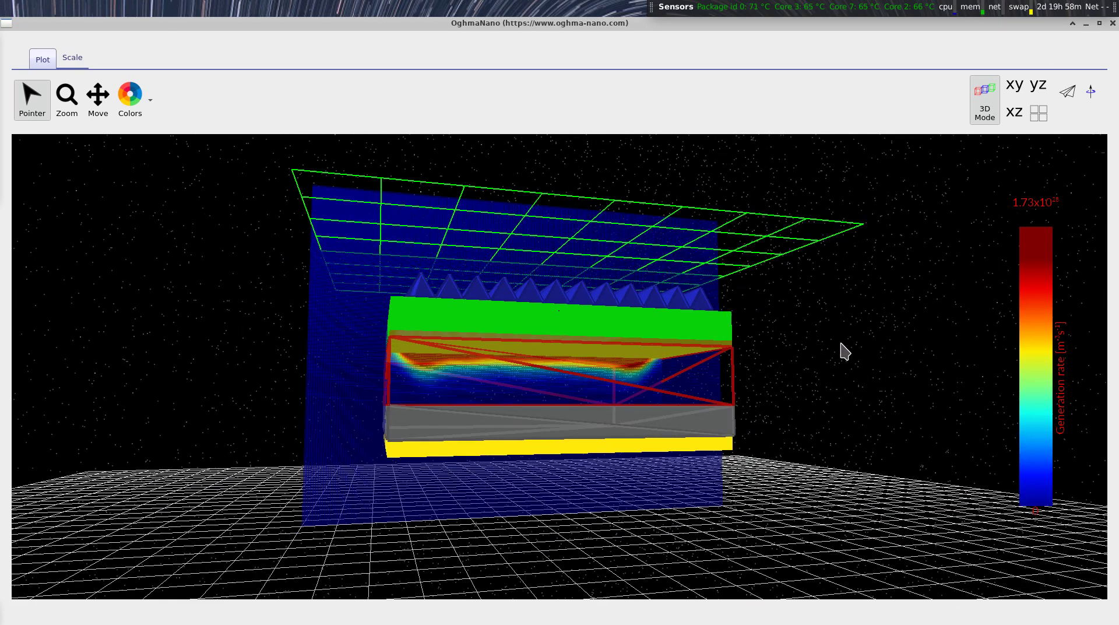
Close the 3D generation rate plot and examine the current density against applied voltage curve in output file jv.csv.
click(1112, 23)
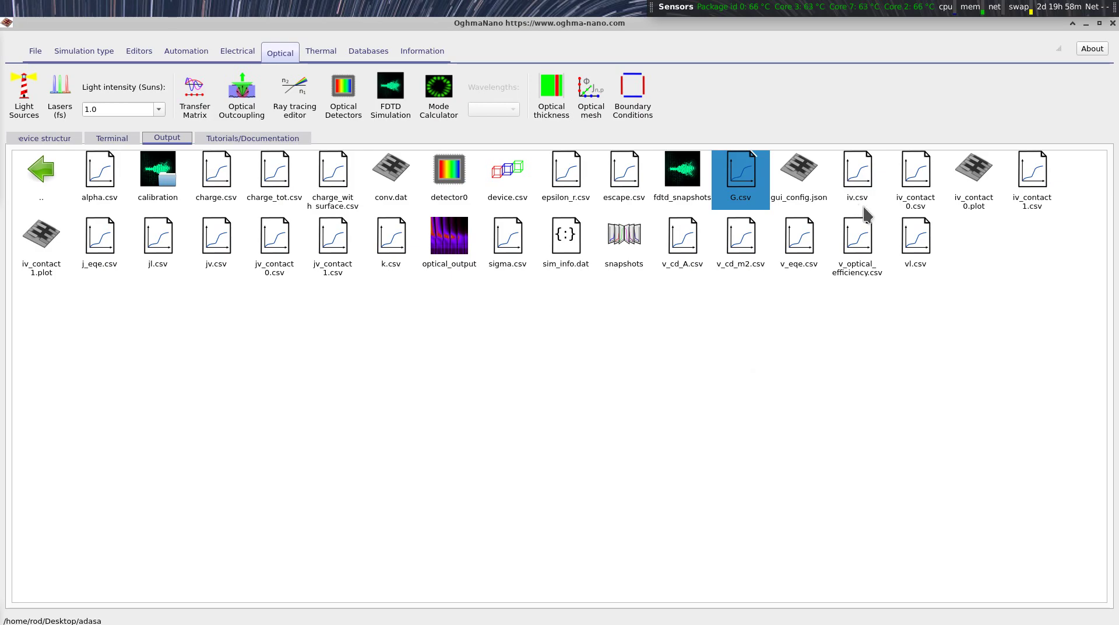
double_click(221, 239)
drag(757, 297, 450, 121)
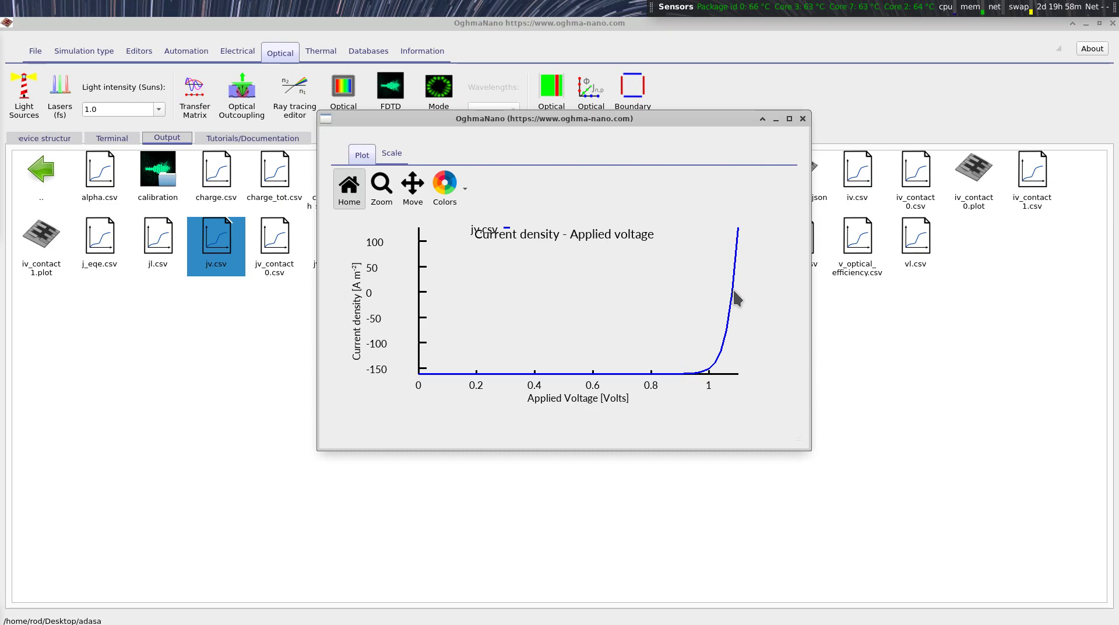
click(803, 119)
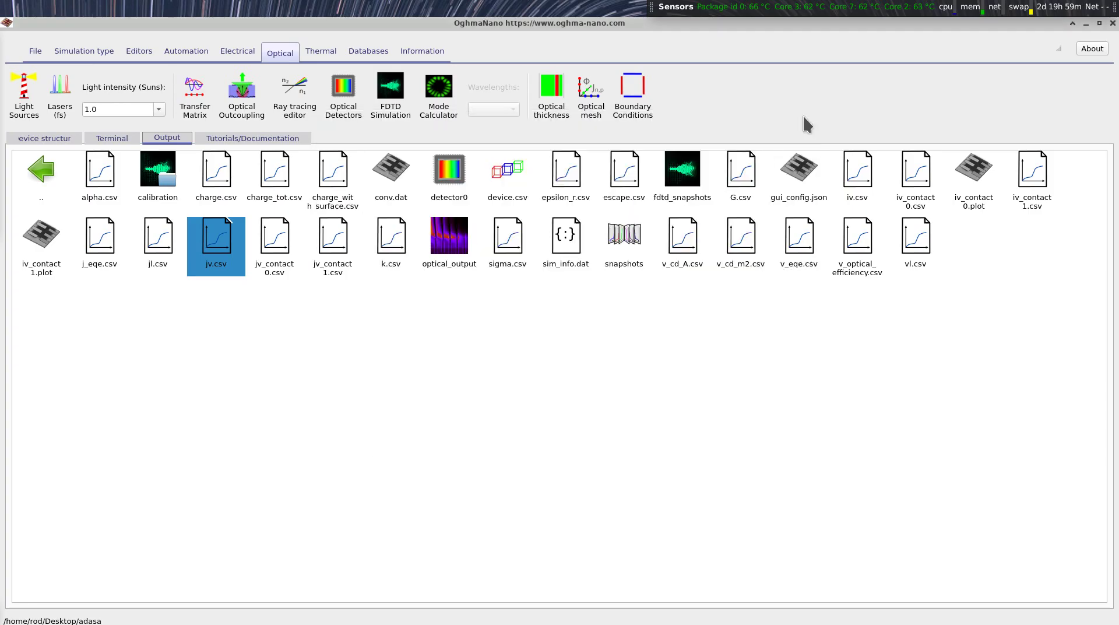
Open the fdtd_snapshots output and plot power_density.csv in the full-size snapshot viewer.
double_click(676, 201)
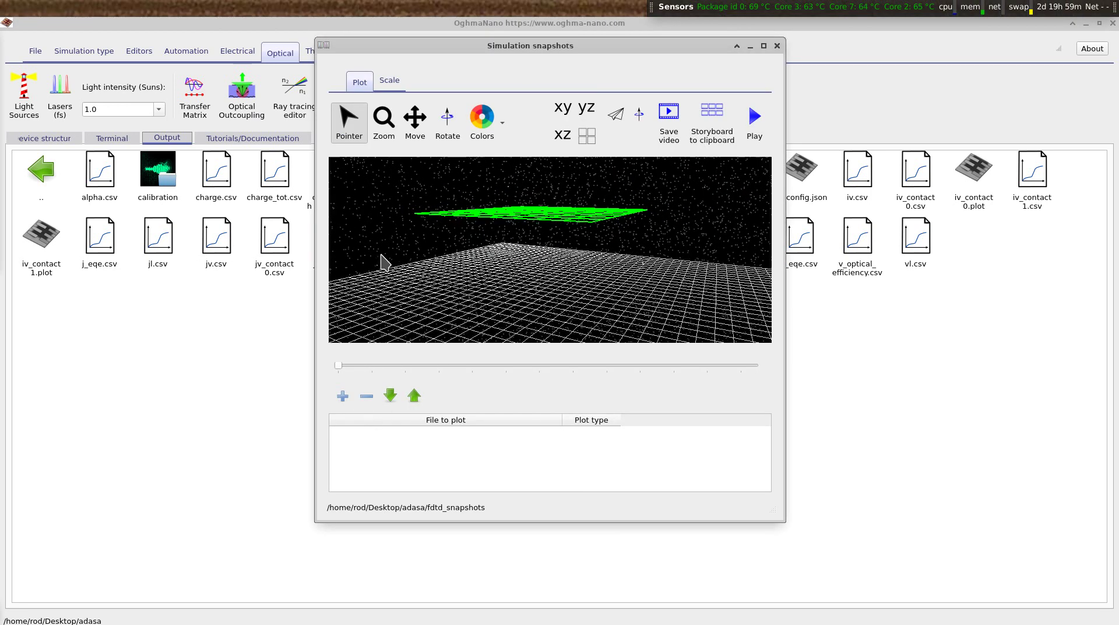
click(344, 397)
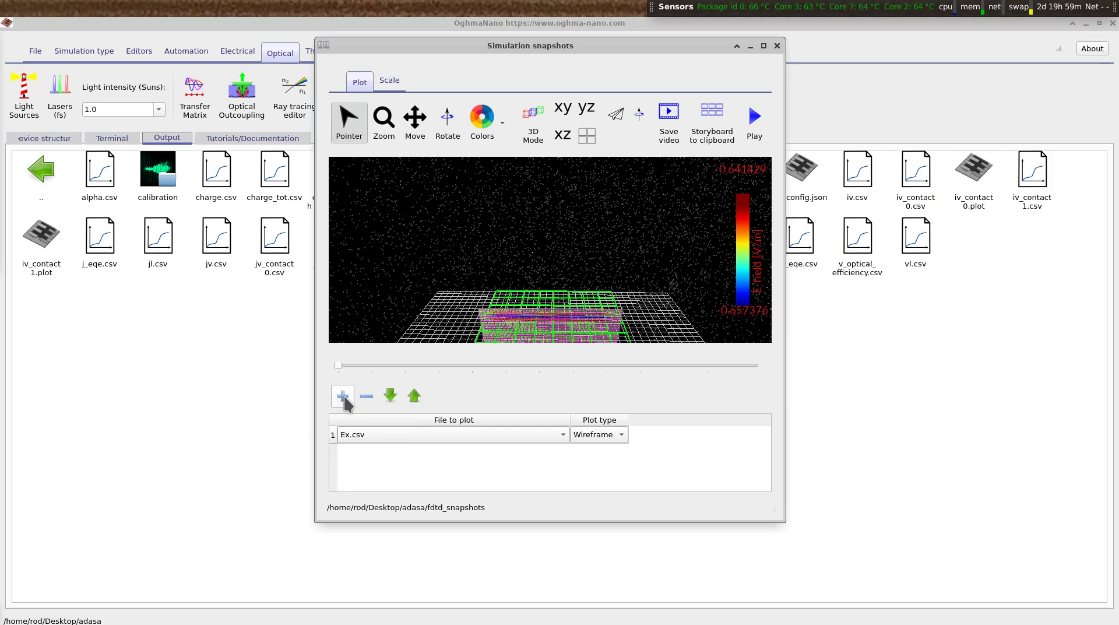
click(422, 439)
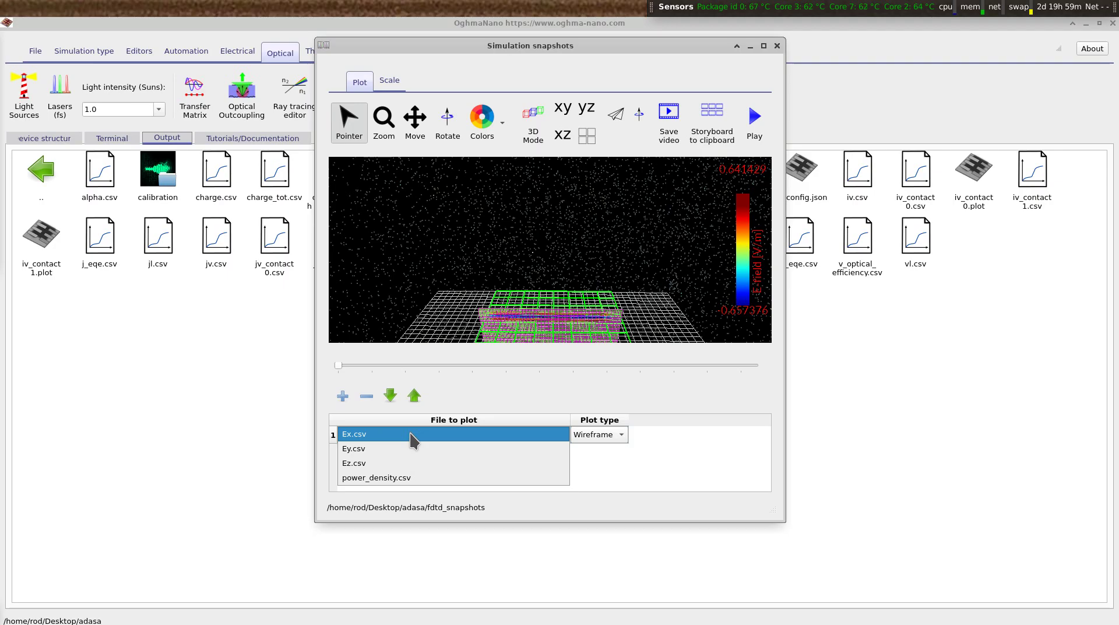
click(420, 480)
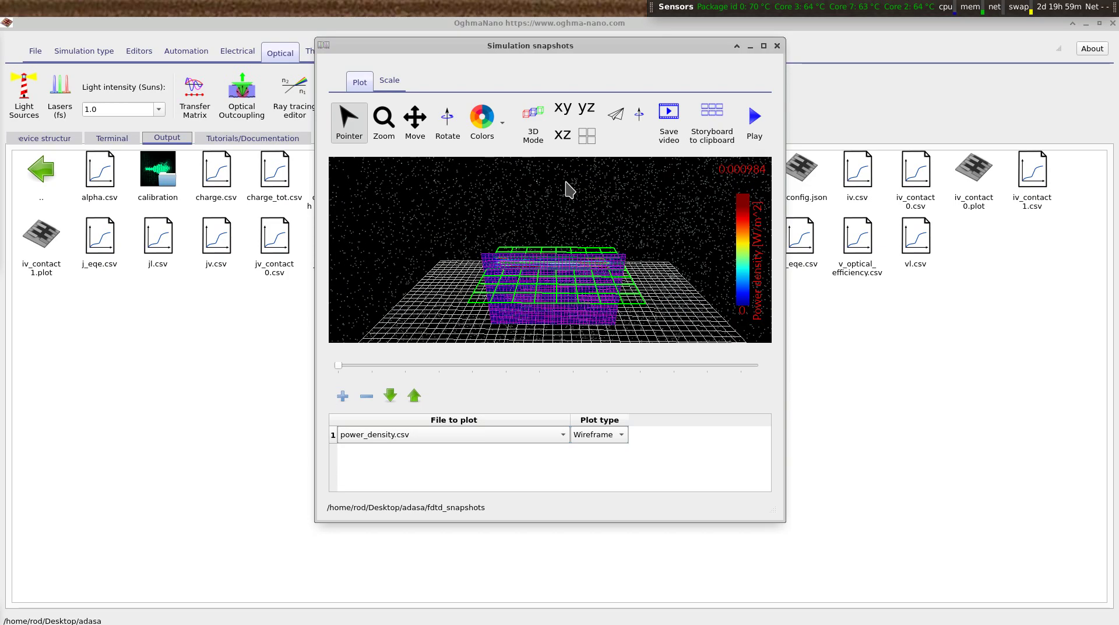
click(763, 46)
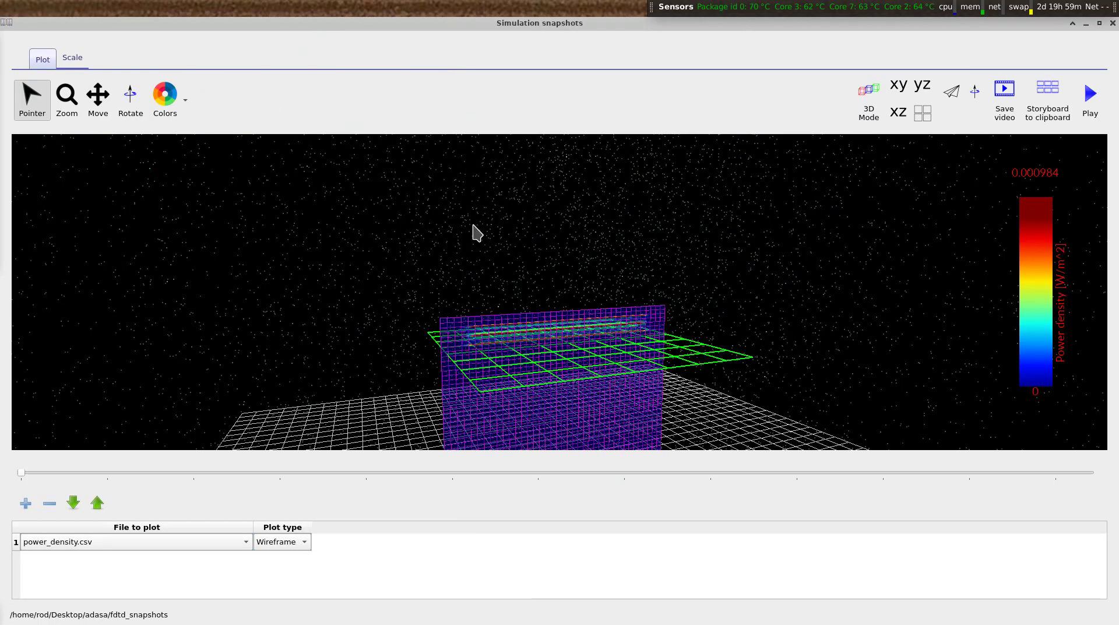
Hide the FDTD grid and the detectors in the 3D power density view.
right_click(308, 196)
mouse_move(357, 217)
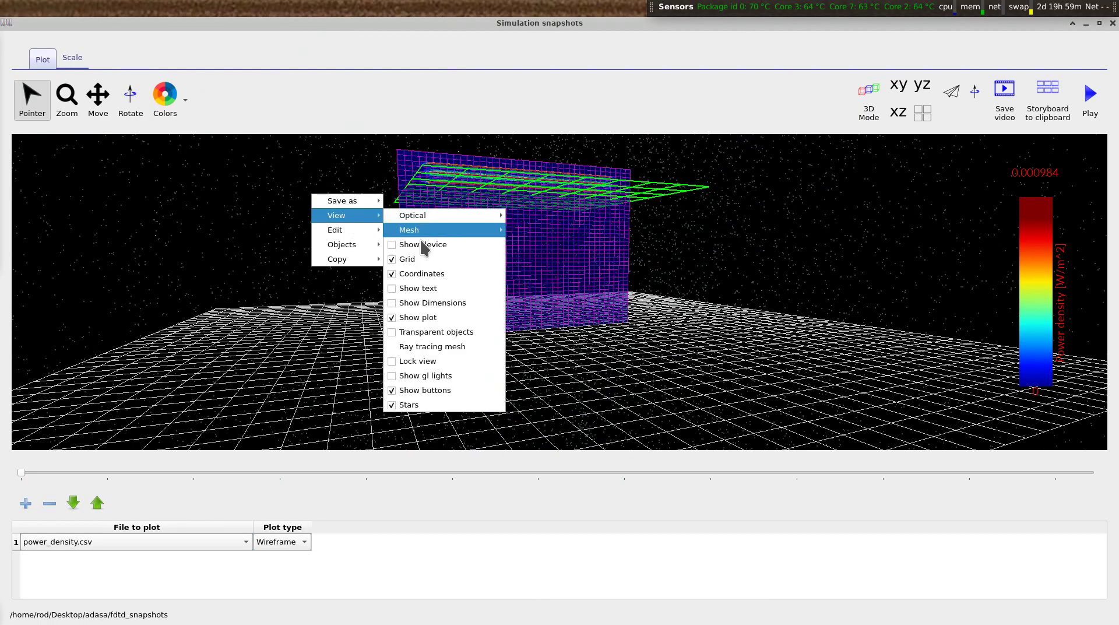
mouse_move(432, 220)
click(542, 230)
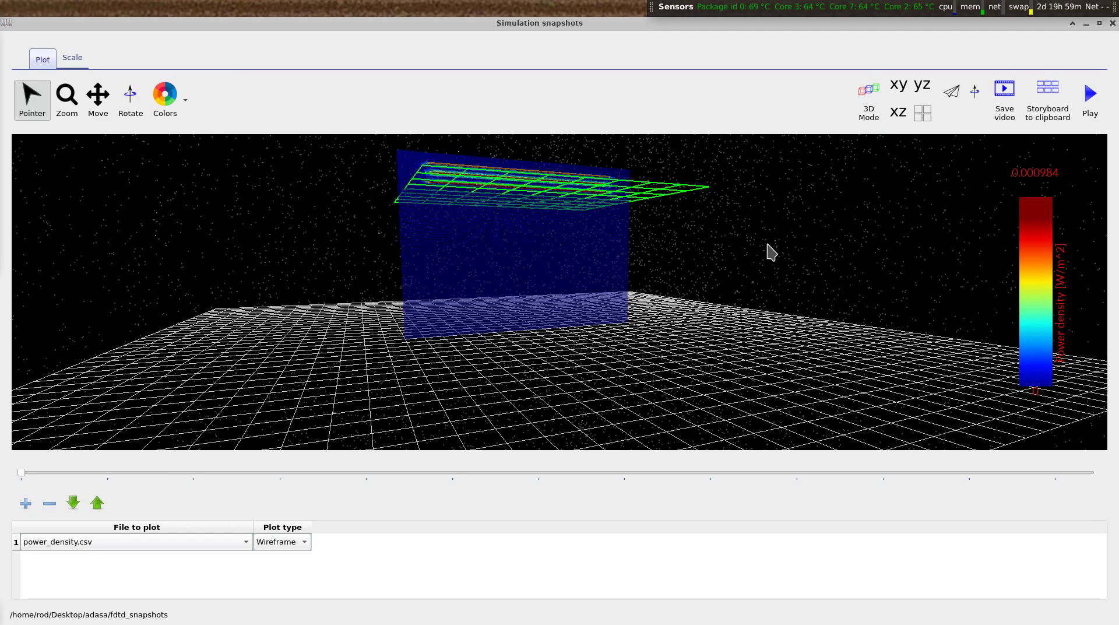
right_click(715, 240)
mouse_move(747, 255)
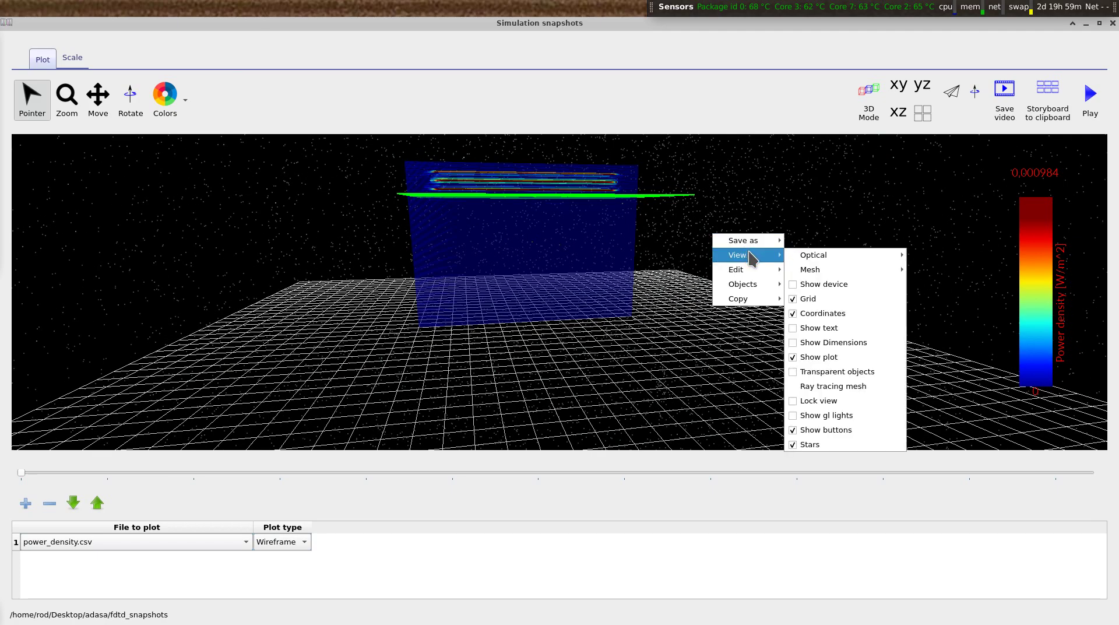
mouse_move(845, 256)
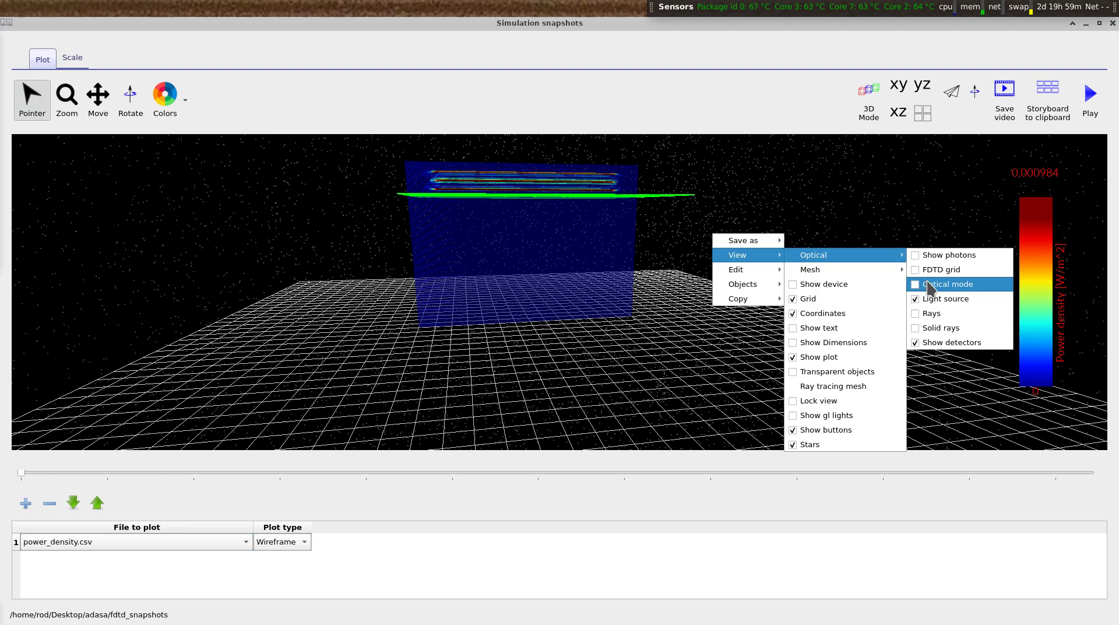
click(958, 341)
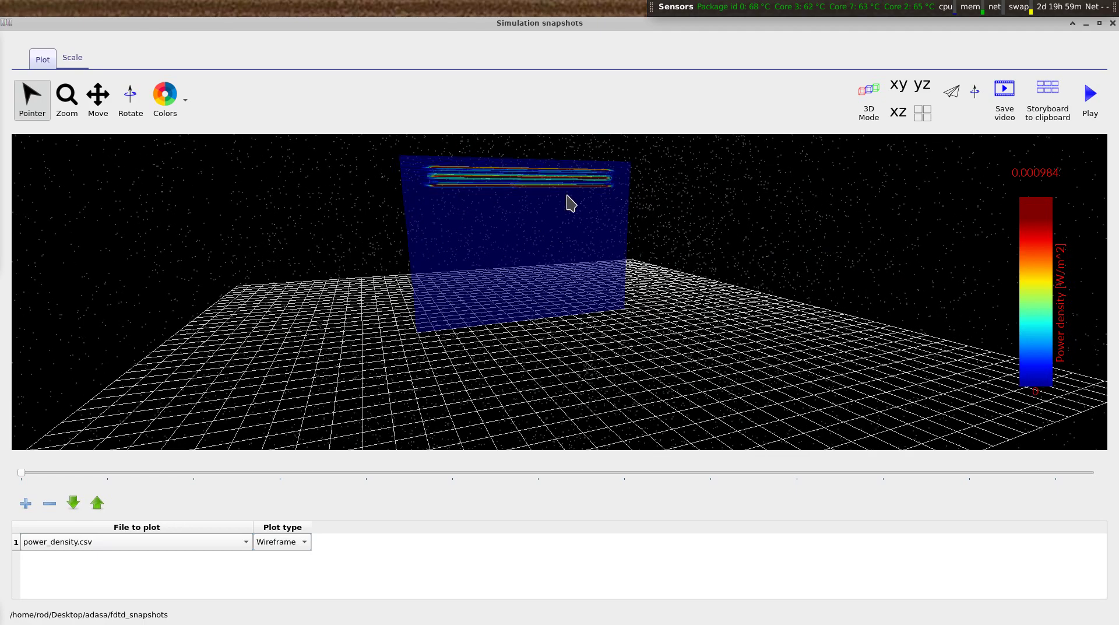
right_click(685, 196)
click(682, 188)
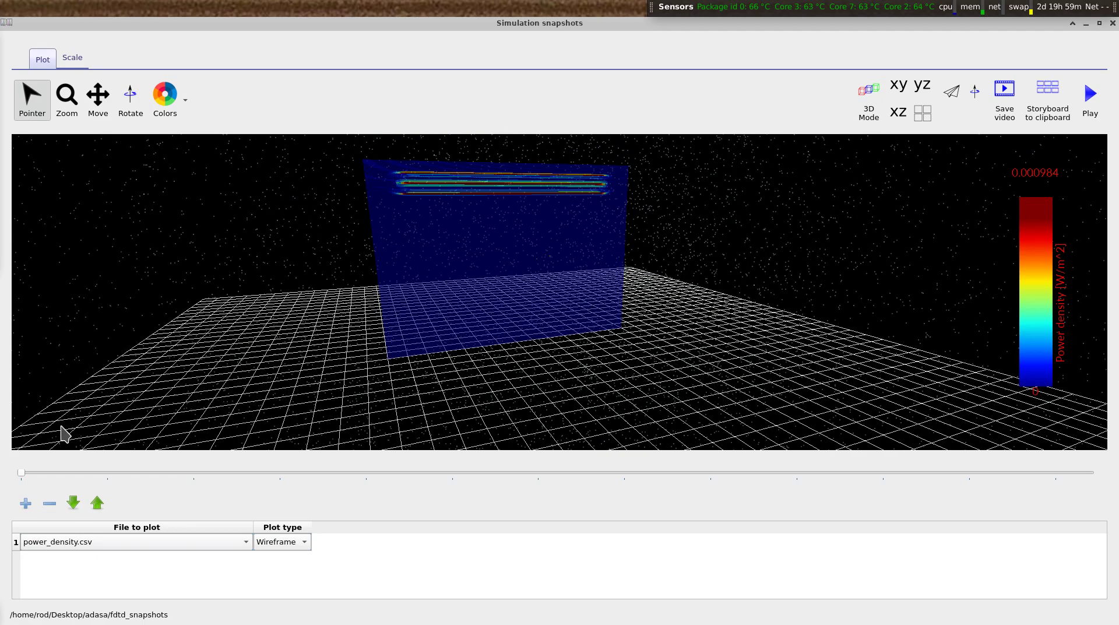
Step through the power density snapshots up to snapshot 54, examine the field from another angle and close the viewer.
drag(22, 473, 75, 478)
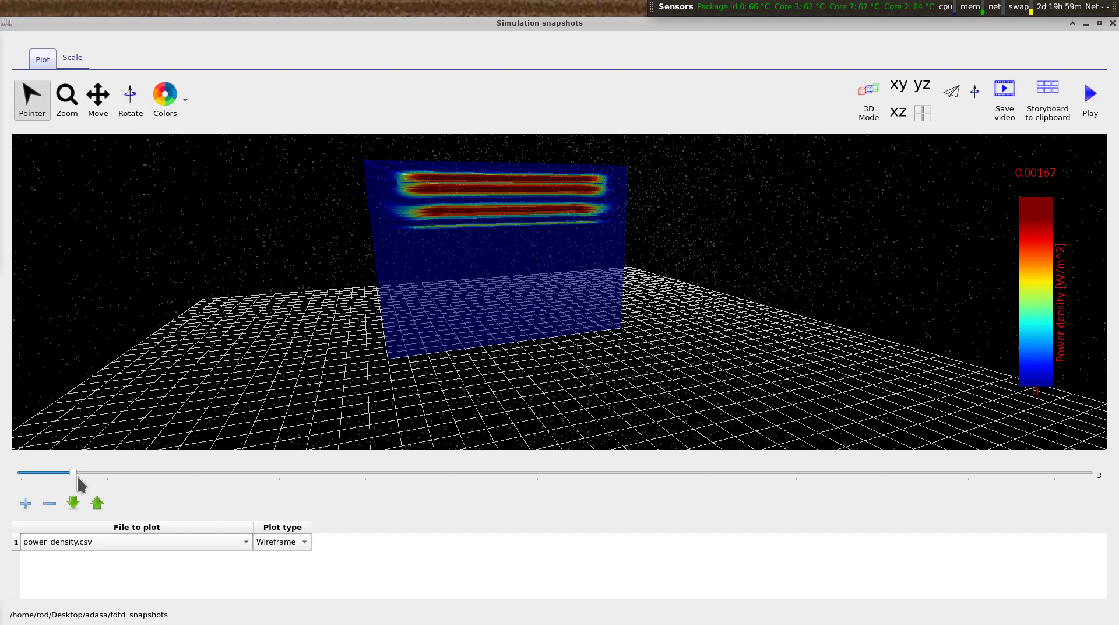
drag(79, 484, 87, 484)
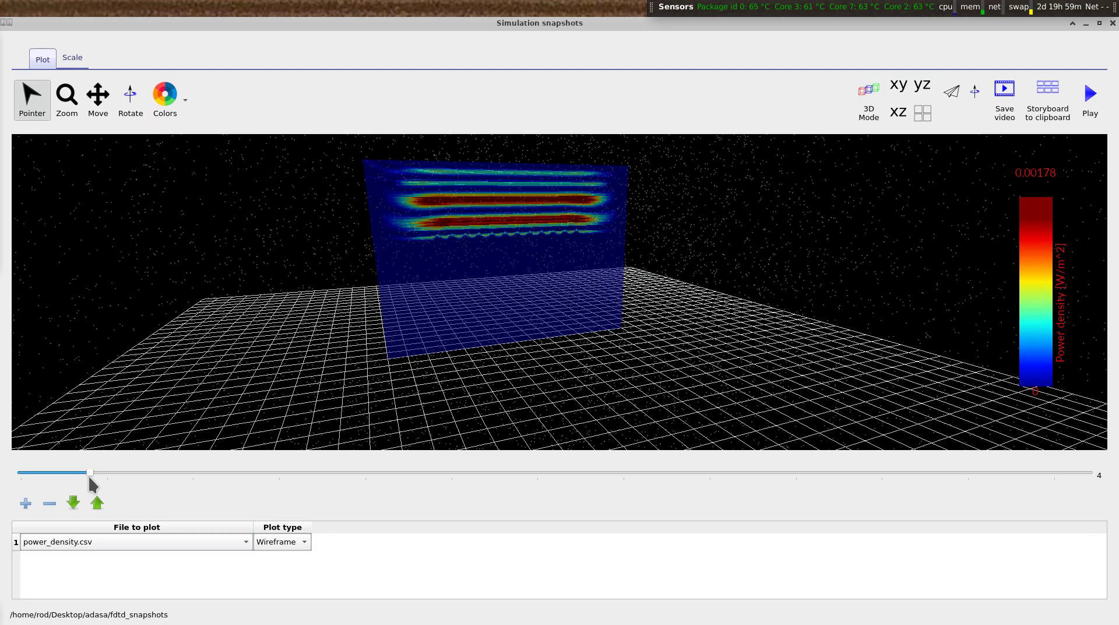
drag(98, 476, 949, 483)
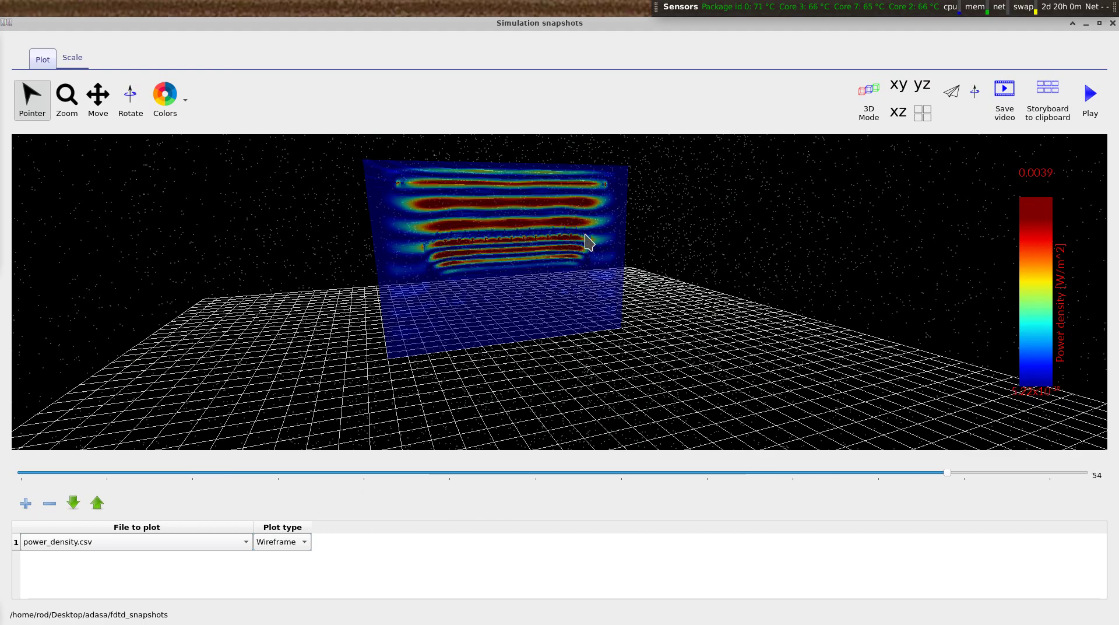
drag(666, 238, 662, 237)
drag(788, 258, 754, 252)
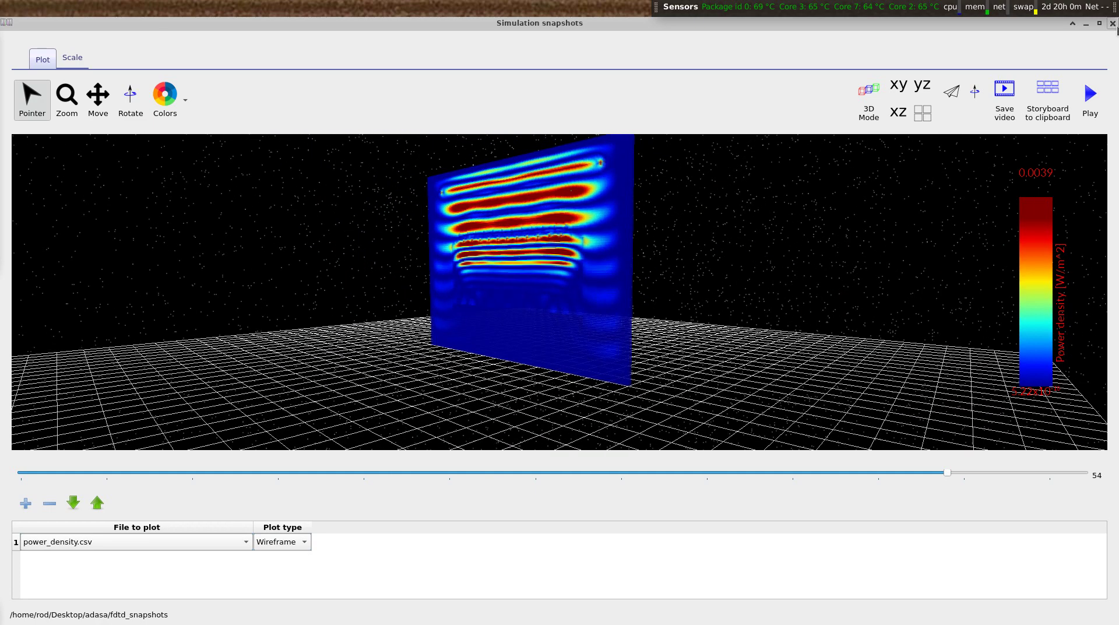
key(alt+F4)
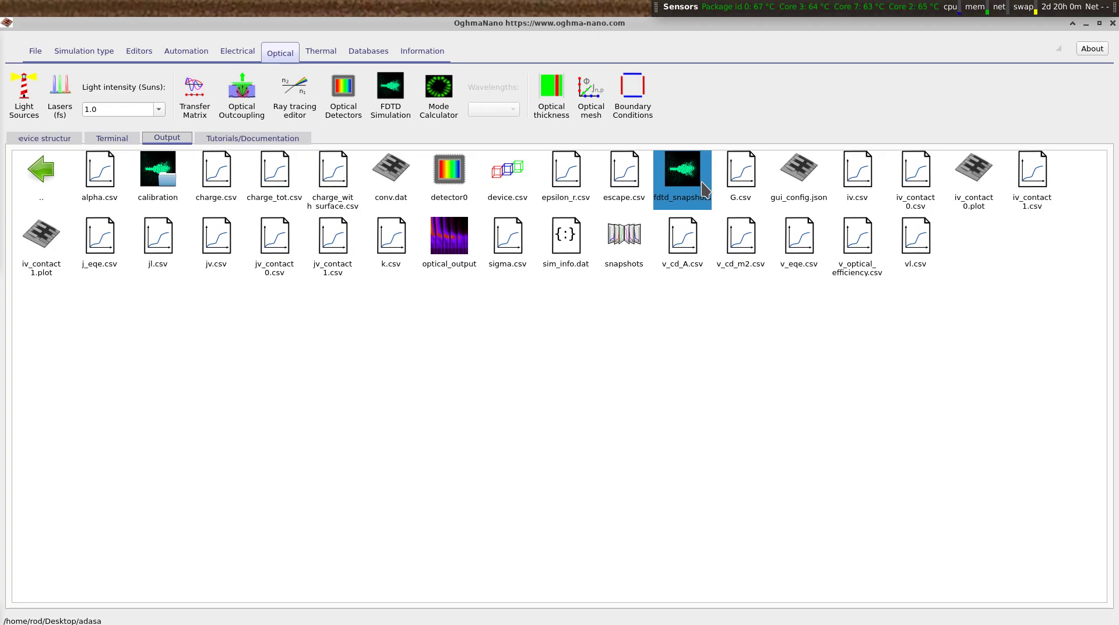
Look again at the generation rate plot in G.csv and at the power density view in fdtd_snapshots.
double_click(739, 183)
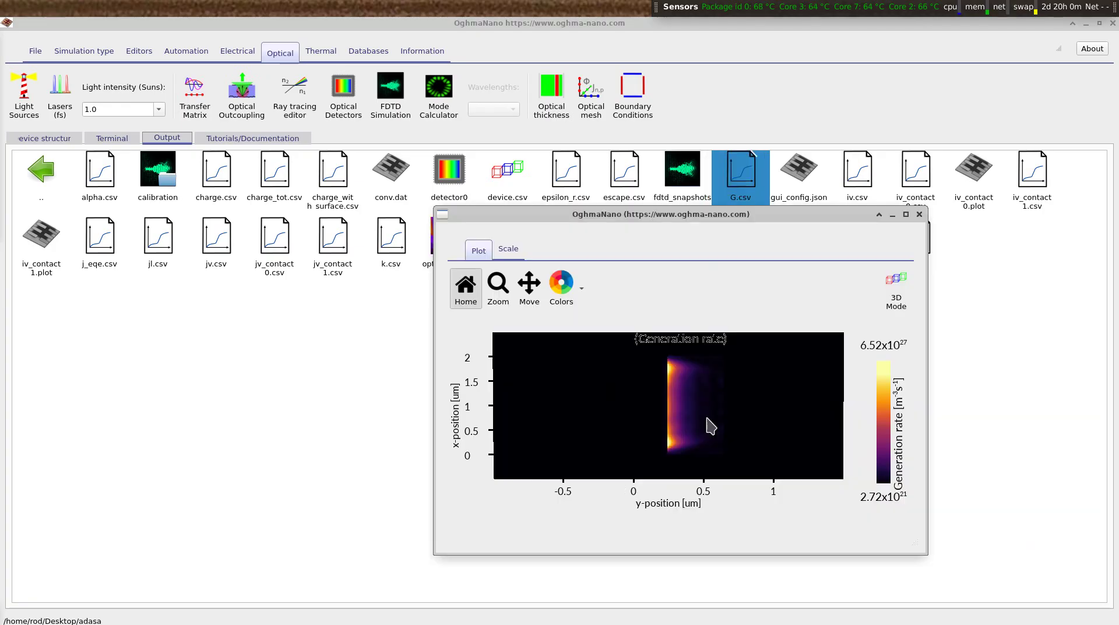
click(919, 213)
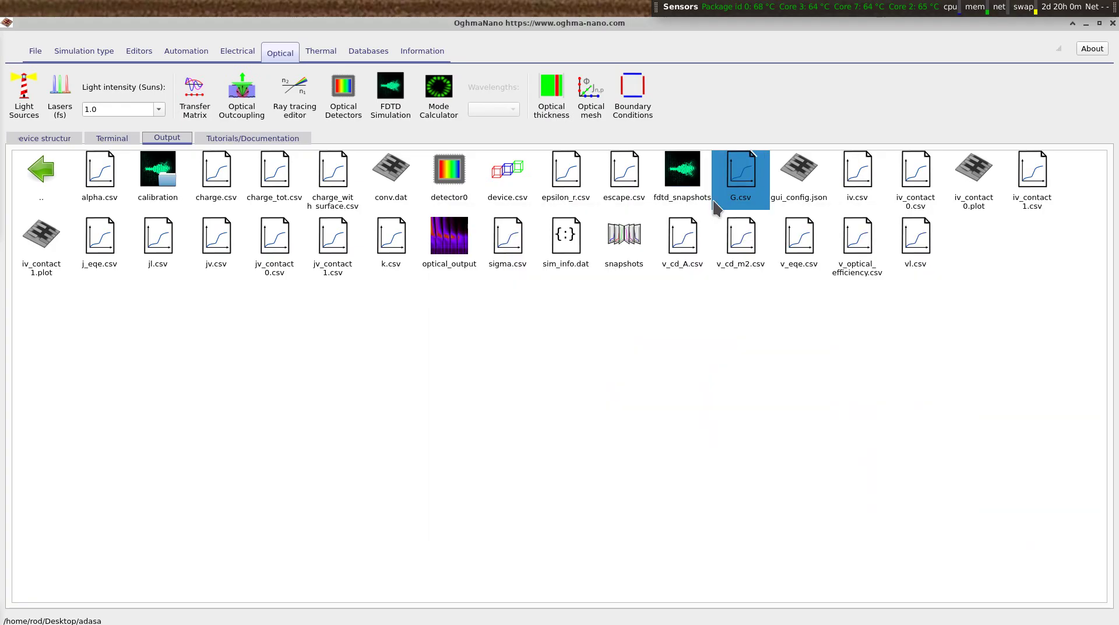
double_click(676, 174)
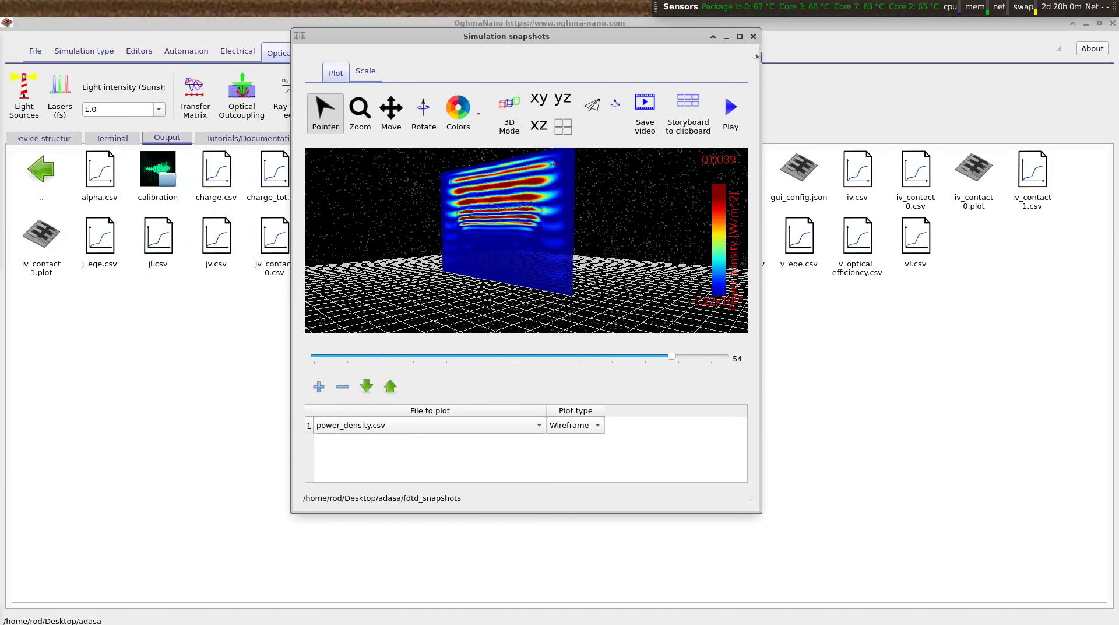
click(753, 37)
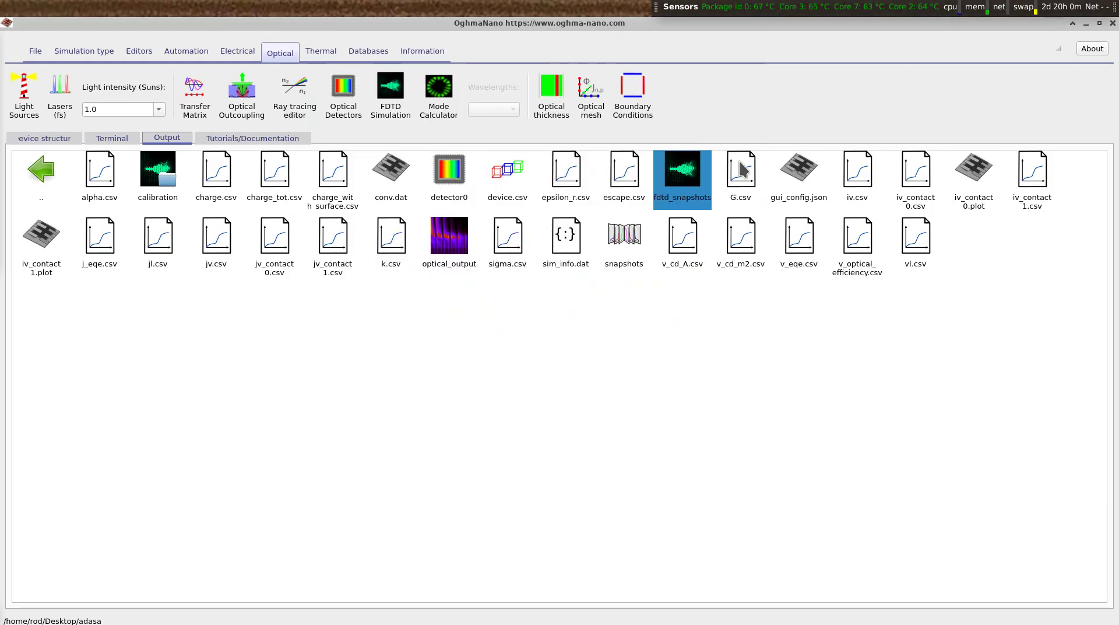
Check the FDTD and JV run log in the terminal and return to the output files.
click(89, 141)
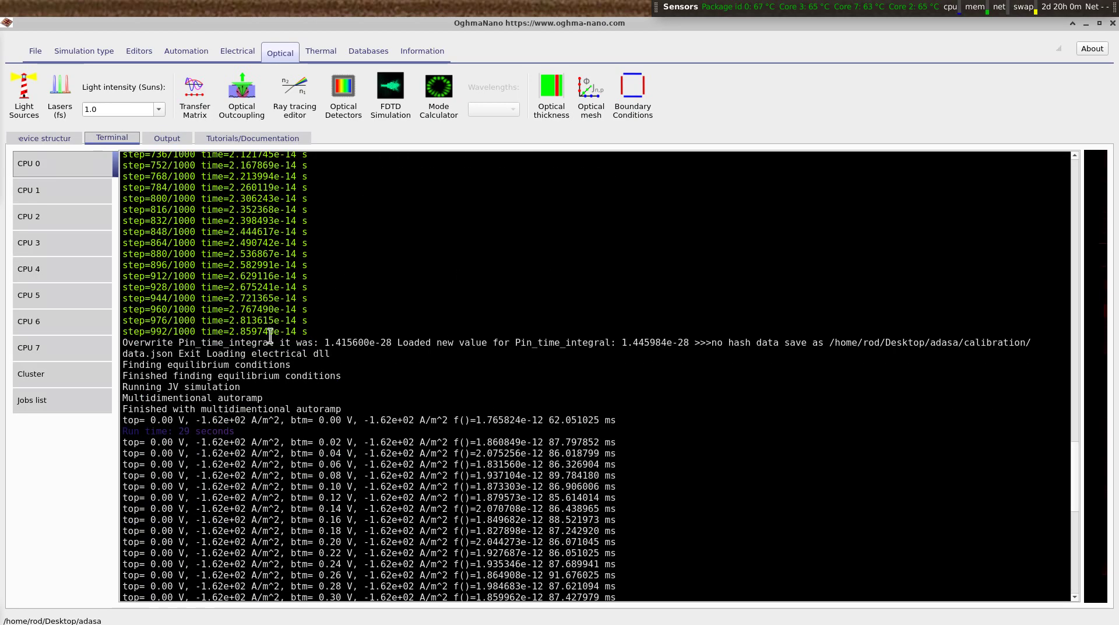
click(167, 140)
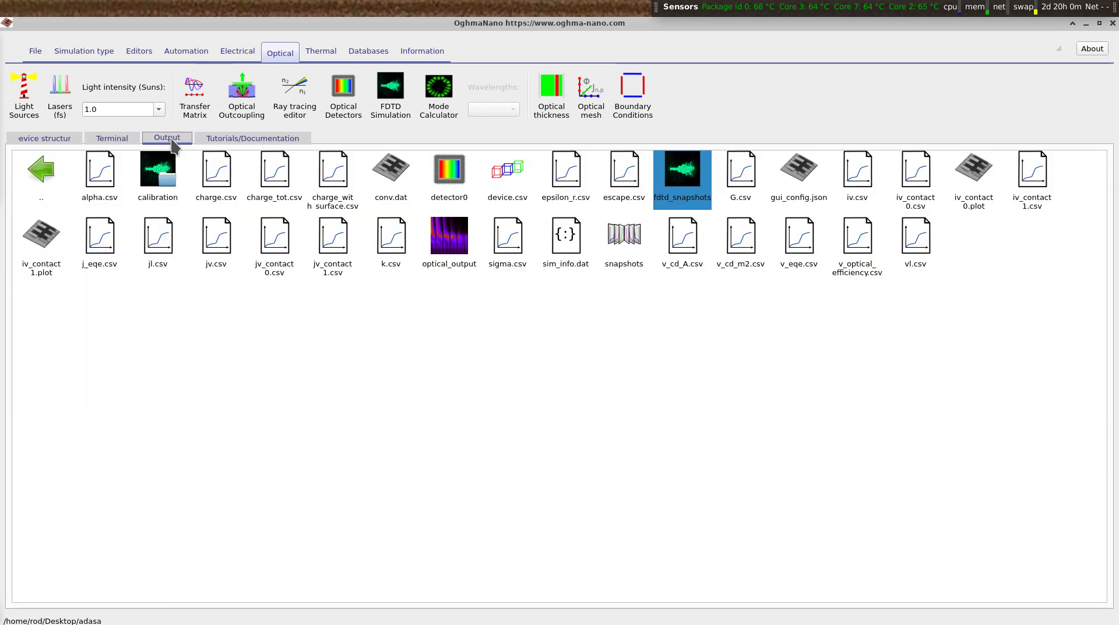
Open the electrical snapshots output, plot Ec.csv in an enlarged viewer and turn on plot rotation.
double_click(625, 245)
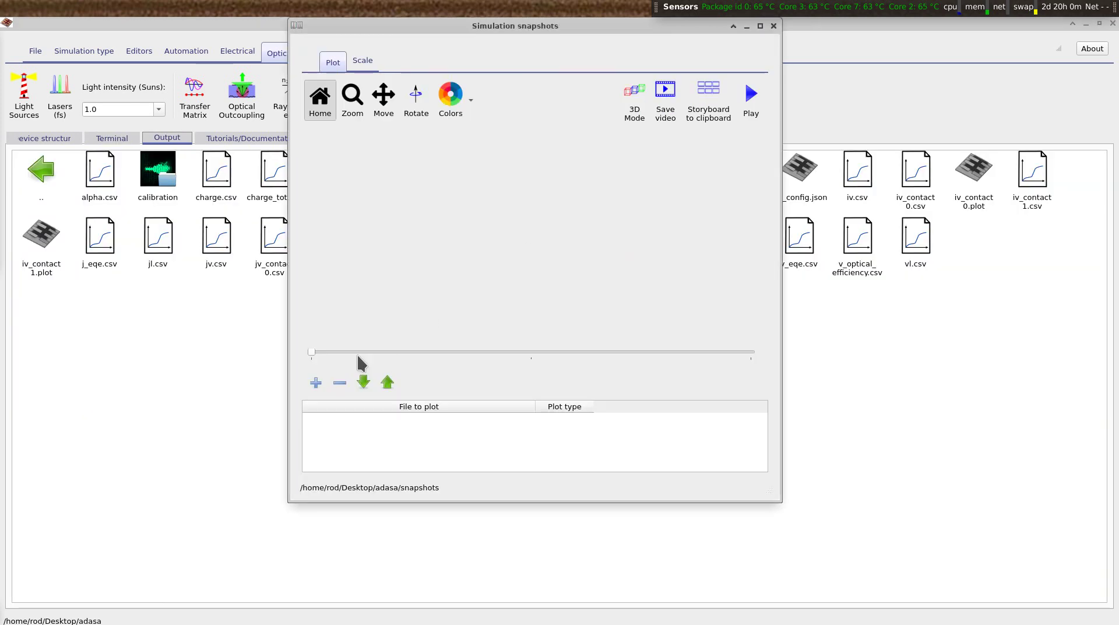
click(317, 383)
click(416, 99)
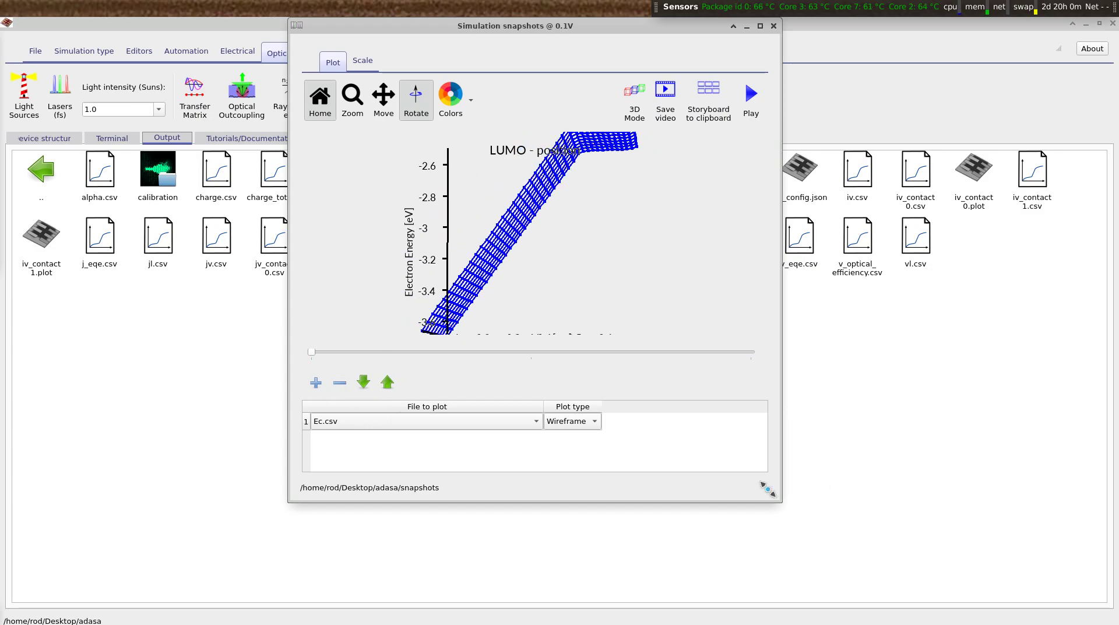
drag(768, 489, 874, 557)
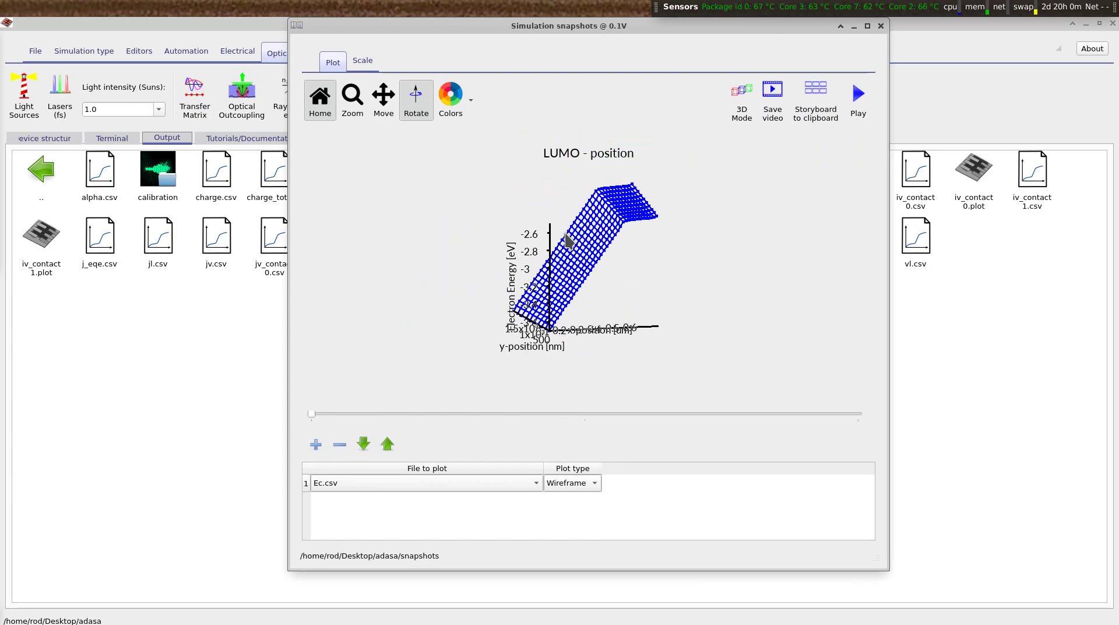
Add Ev.csv and Fn.csv to the snapshot plot alongside Ec.csv.
click(316, 445)
click(366, 501)
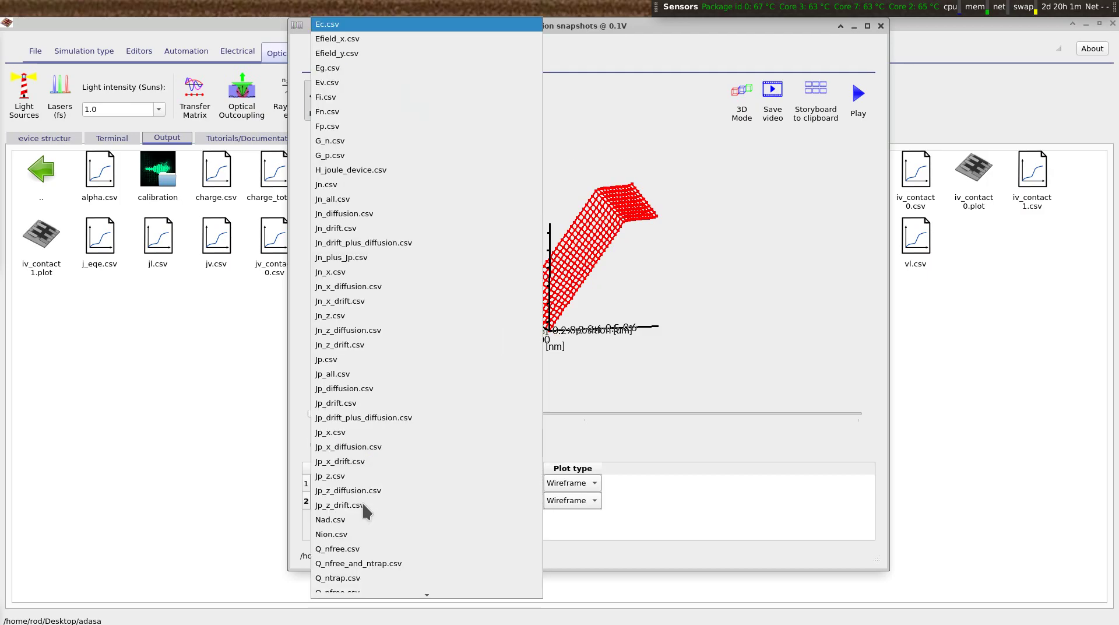
click(363, 82)
click(316, 444)
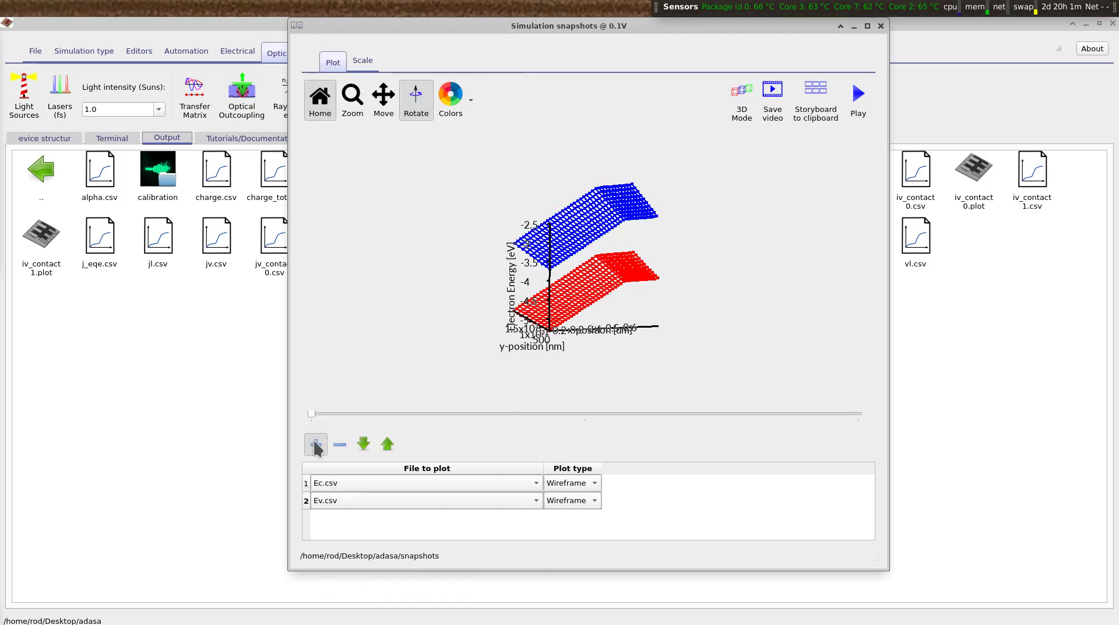
click(337, 523)
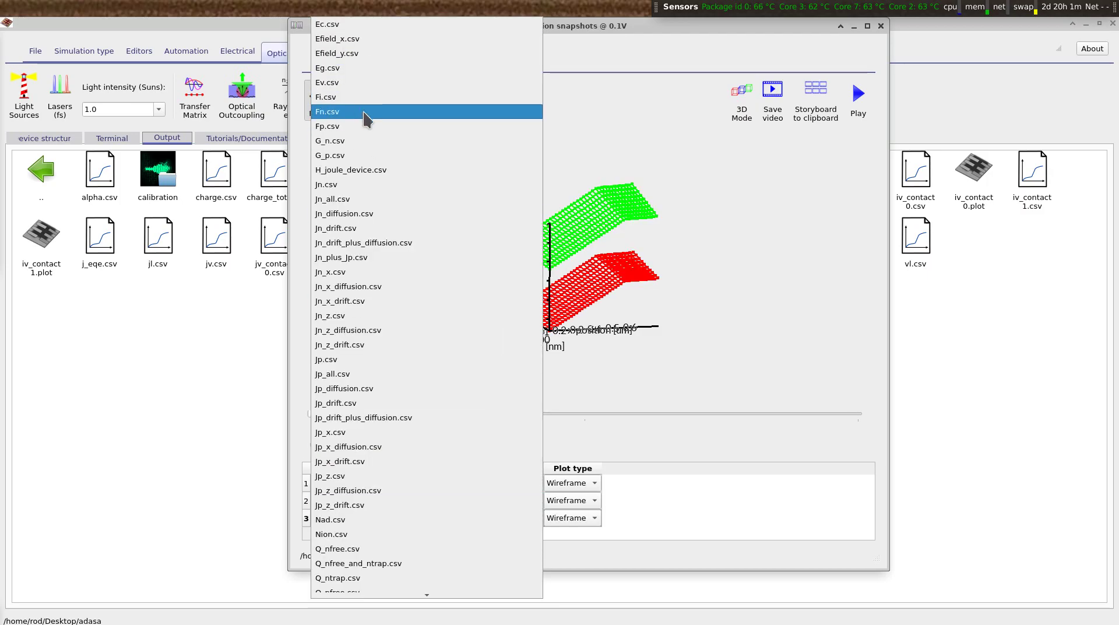
click(367, 119)
Add Fp.csv to the band plot and show the 0.4V snapshot from a rotated angle.
click(316, 444)
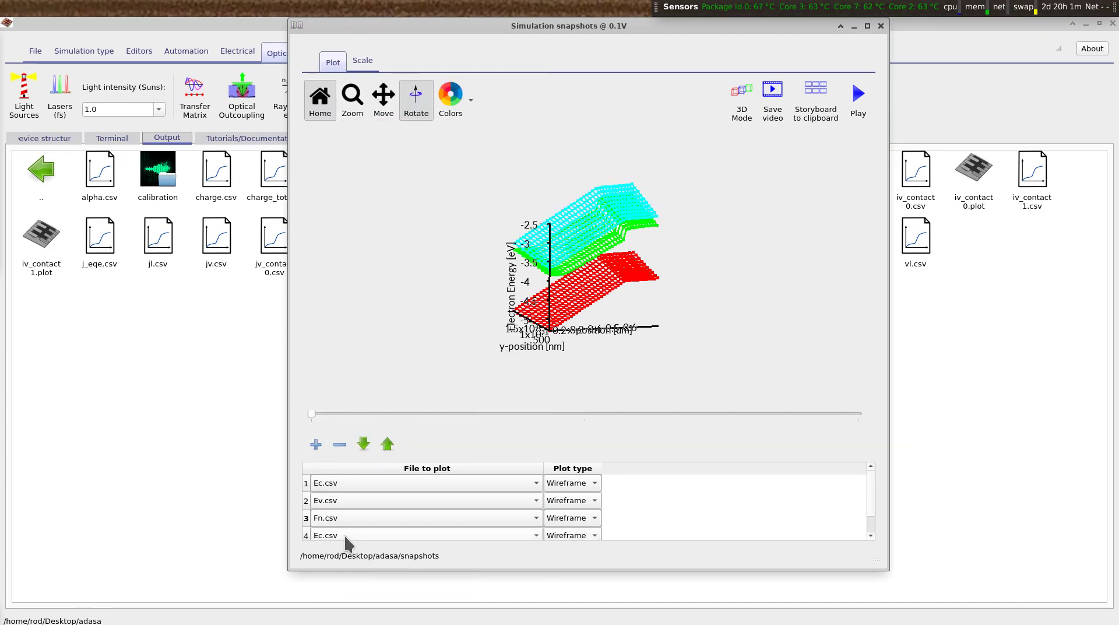
click(351, 532)
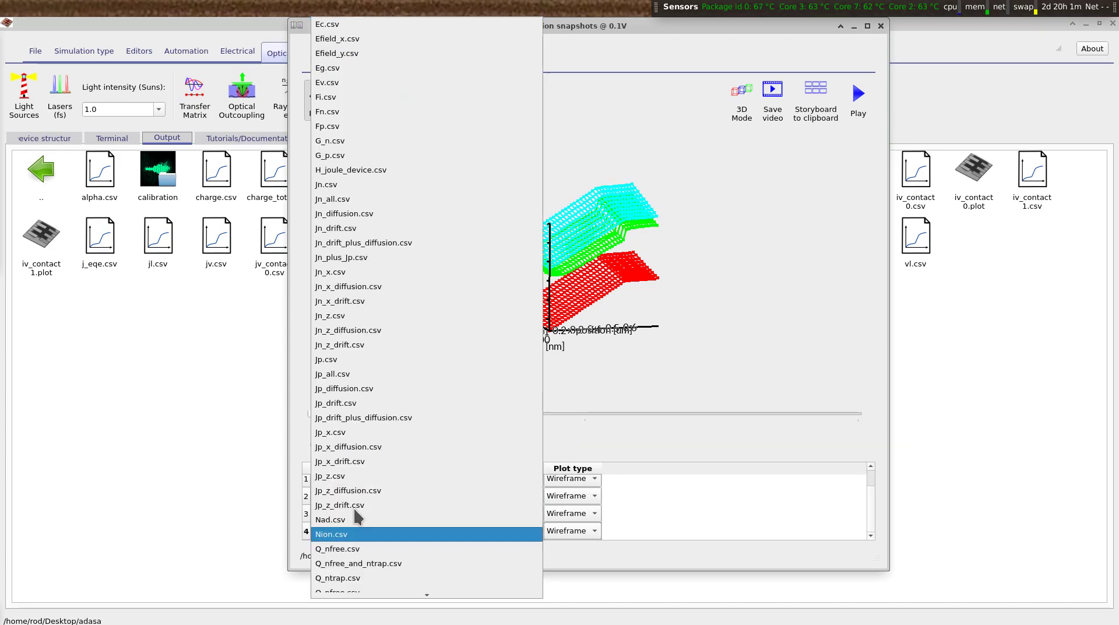
click(369, 126)
drag(314, 415, 453, 413)
drag(345, 229, 380, 282)
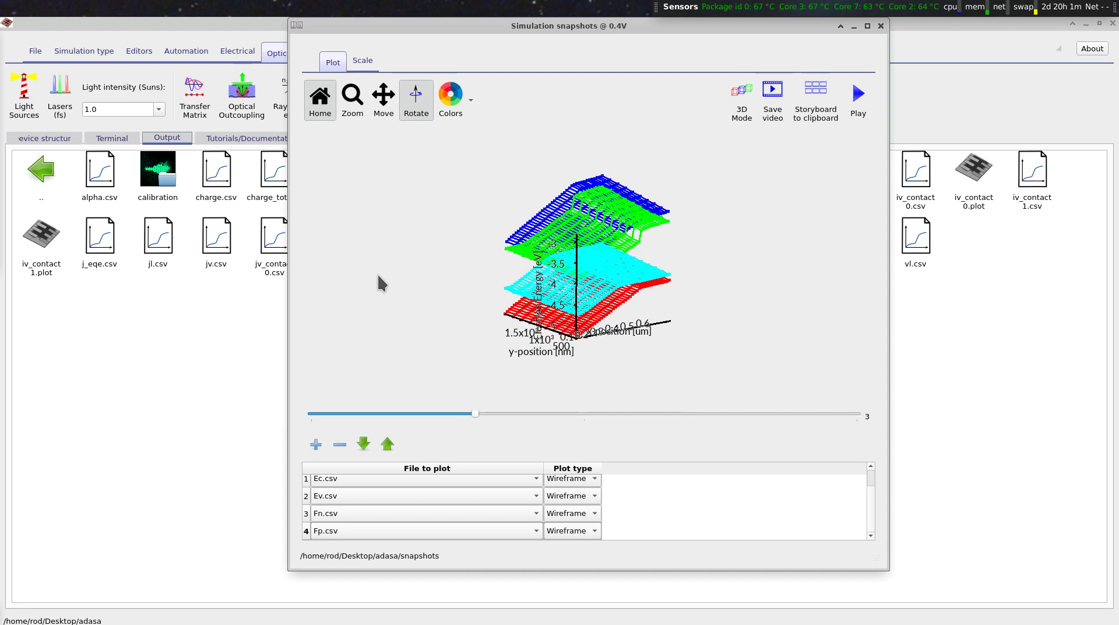
Remove the band files from the snapshot plot and plot Q_nfree.csv instead.
click(307, 482)
click(340, 444)
click(340, 444)
click(339, 445)
click(339, 444)
click(340, 444)
click(315, 445)
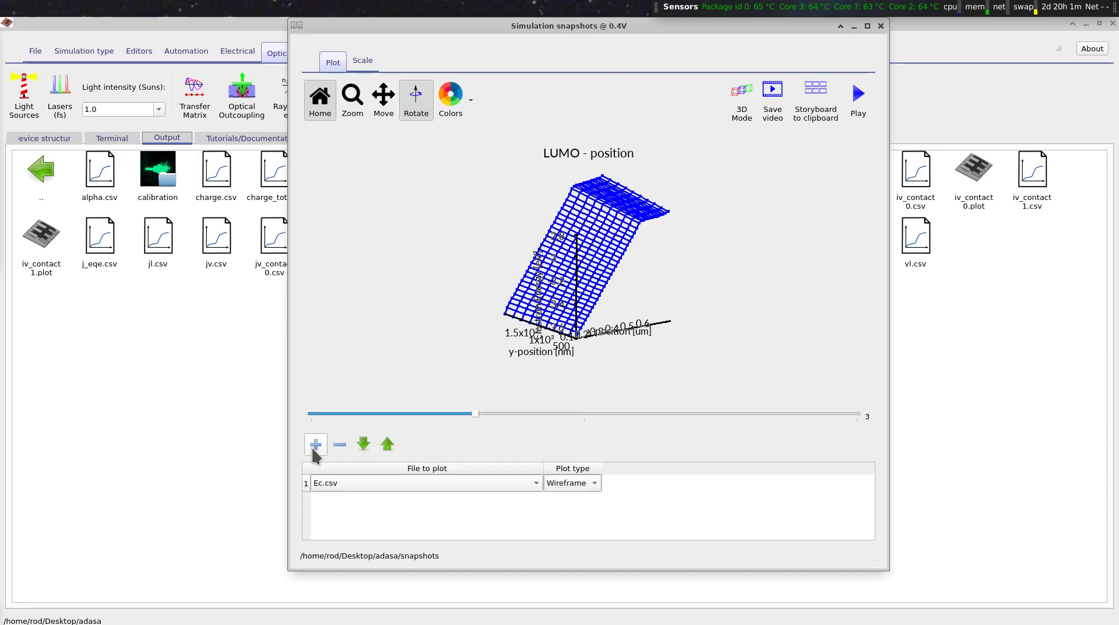
click(319, 483)
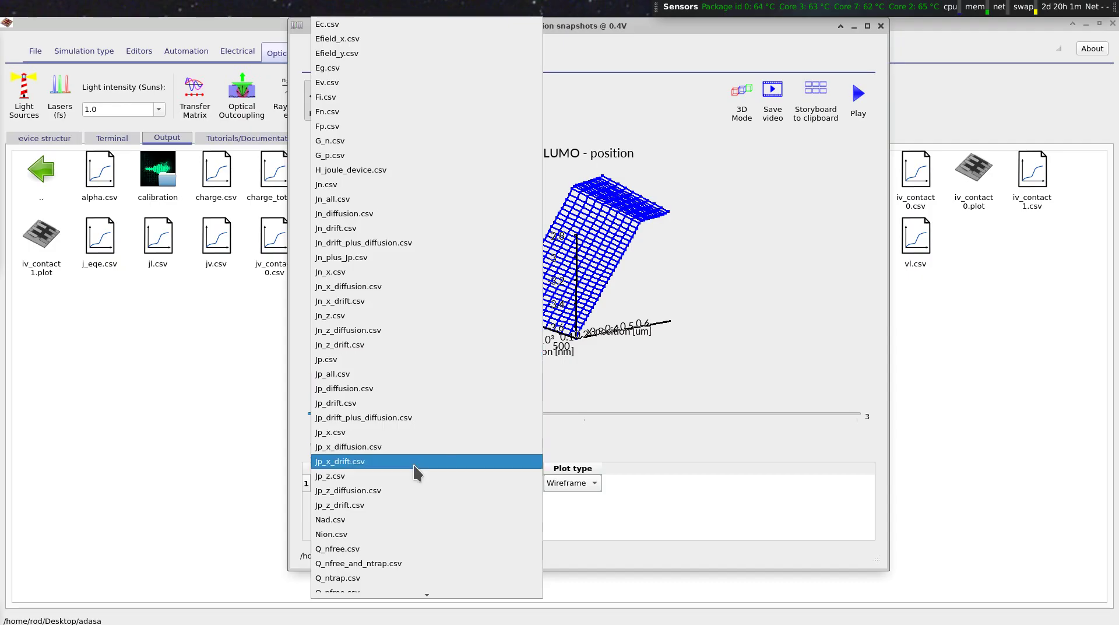
click(413, 551)
Add Q_pfree.csv as a second file on the snapshot plot beside Q_nfree.csv.
click(315, 444)
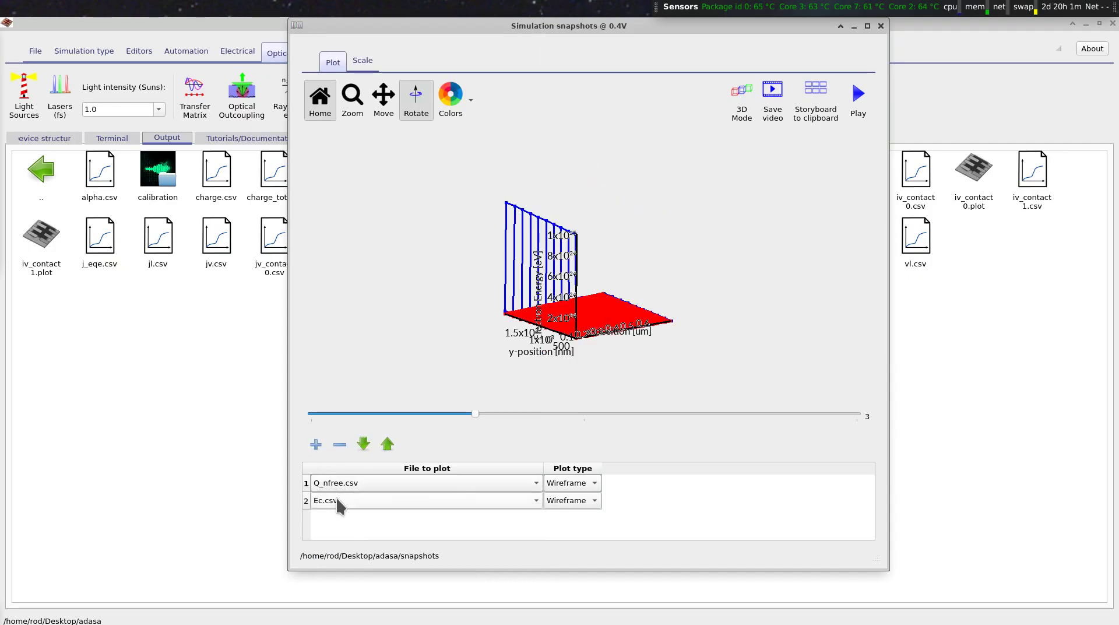
click(336, 500)
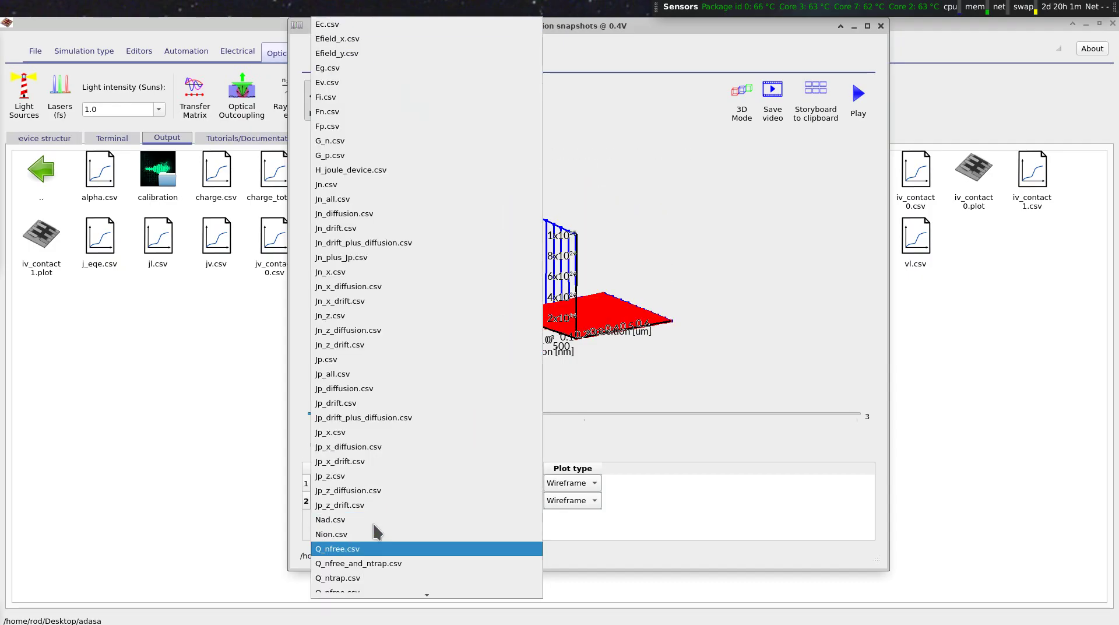
scroll(375, 577, down, 1)
click(370, 550)
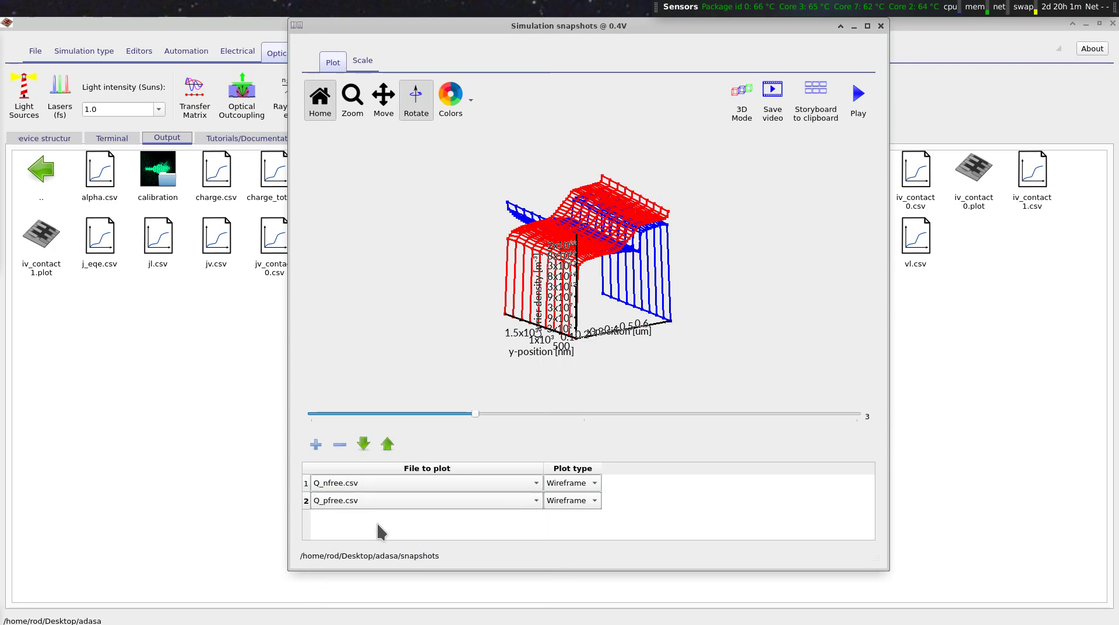
Inspect the carrier density plot from a rotated angle, advance it to the 1.0V snapshot and close the viewer.
drag(542, 335, 447, 345)
scroll(588, 267, up, 6)
scroll(588, 272, down, 6)
drag(475, 414, 854, 408)
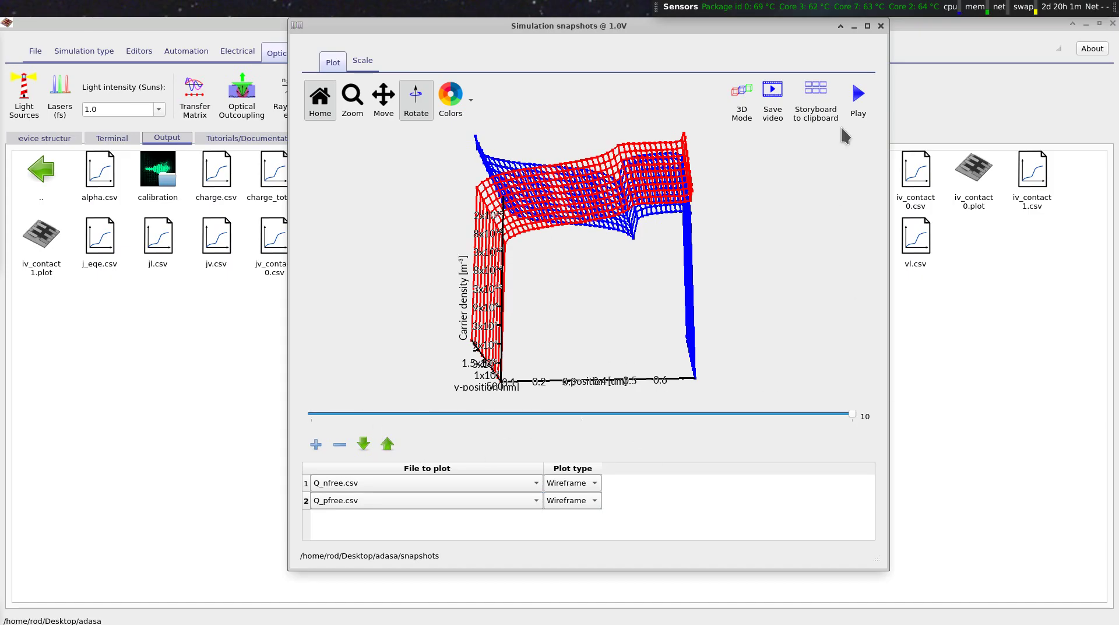
click(881, 26)
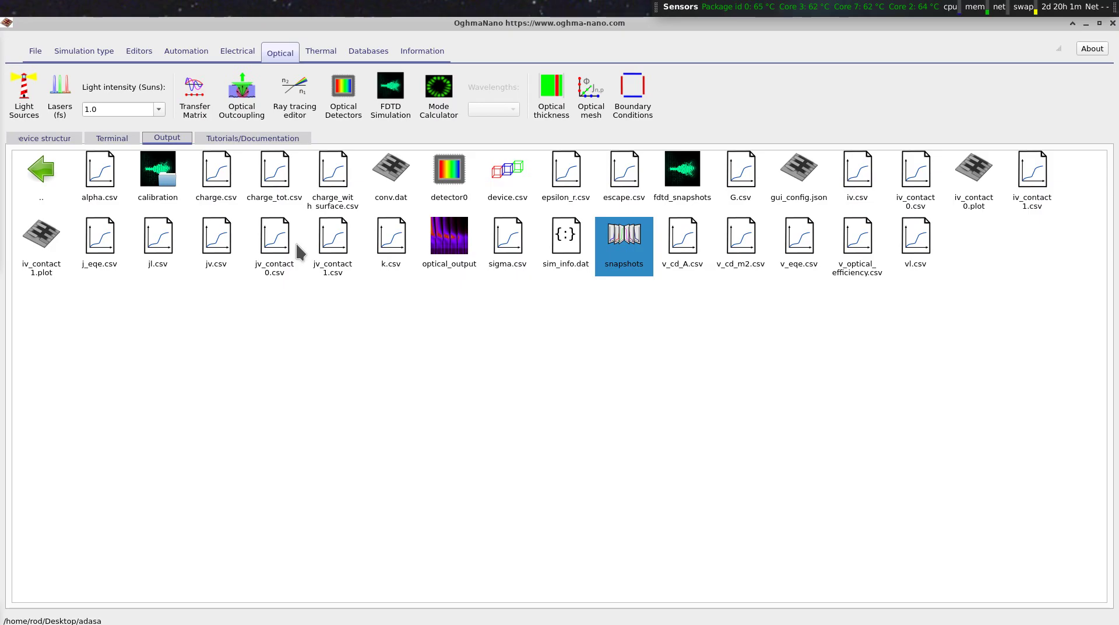
Open the device's electrical parameters in an enlarged window and review the values for the TiO2, MAPI and Spiro layers.
click(23, 138)
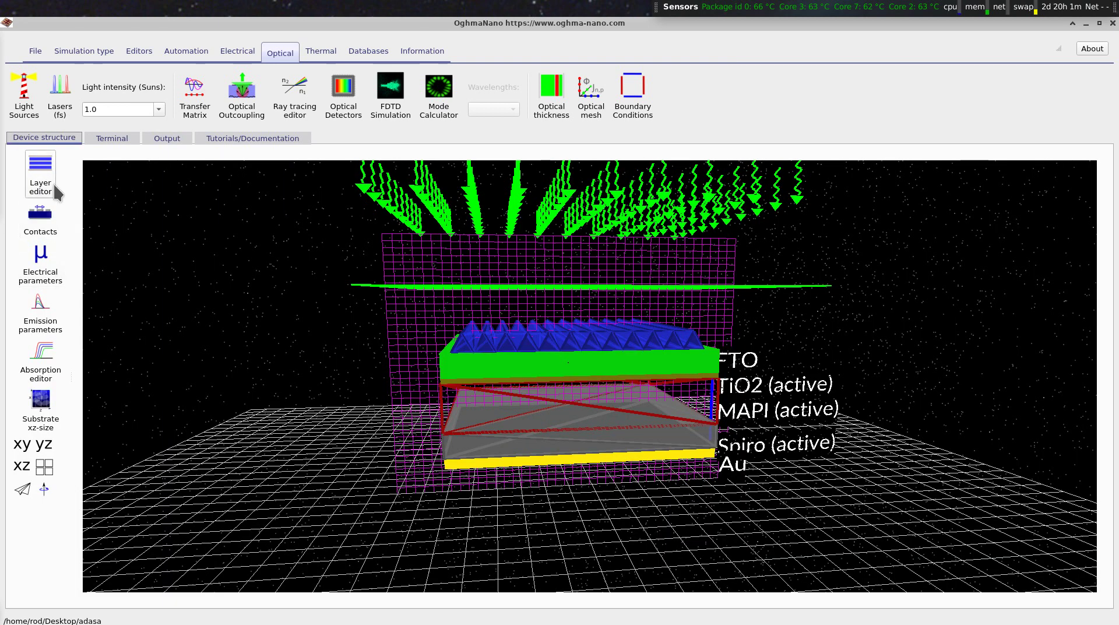
click(42, 268)
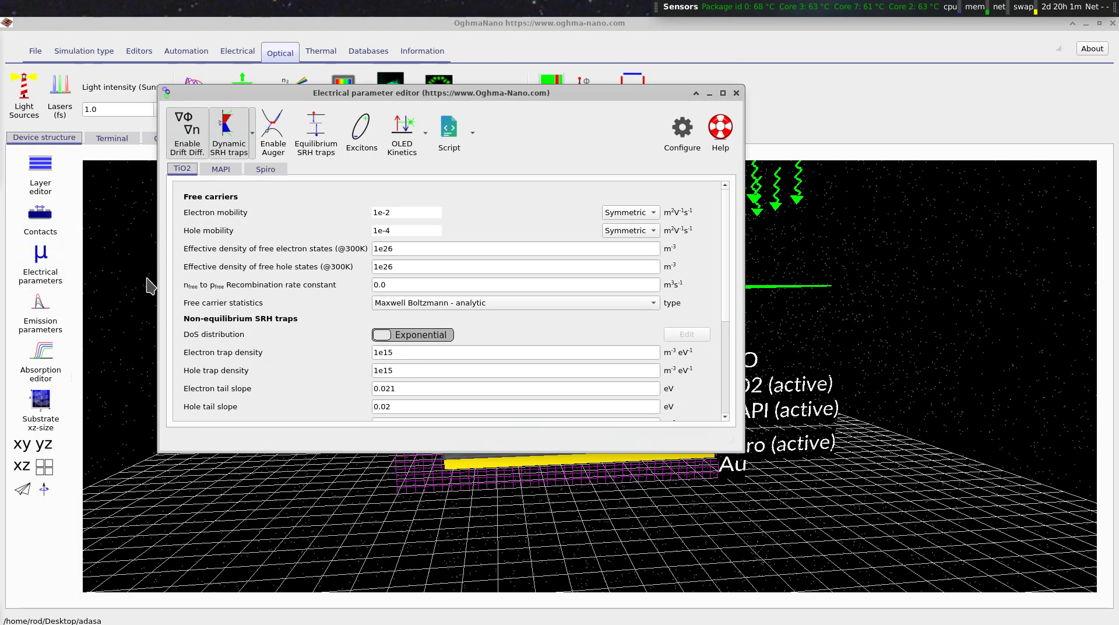
drag(742, 452, 857, 597)
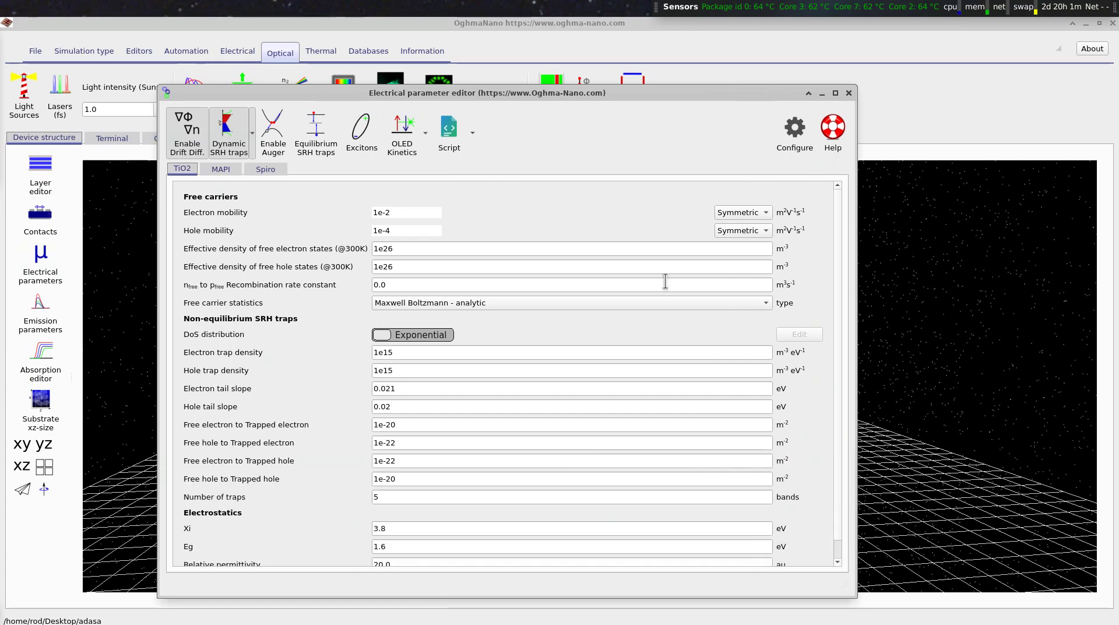
drag(580, 97, 574, 31)
drag(838, 520, 855, 576)
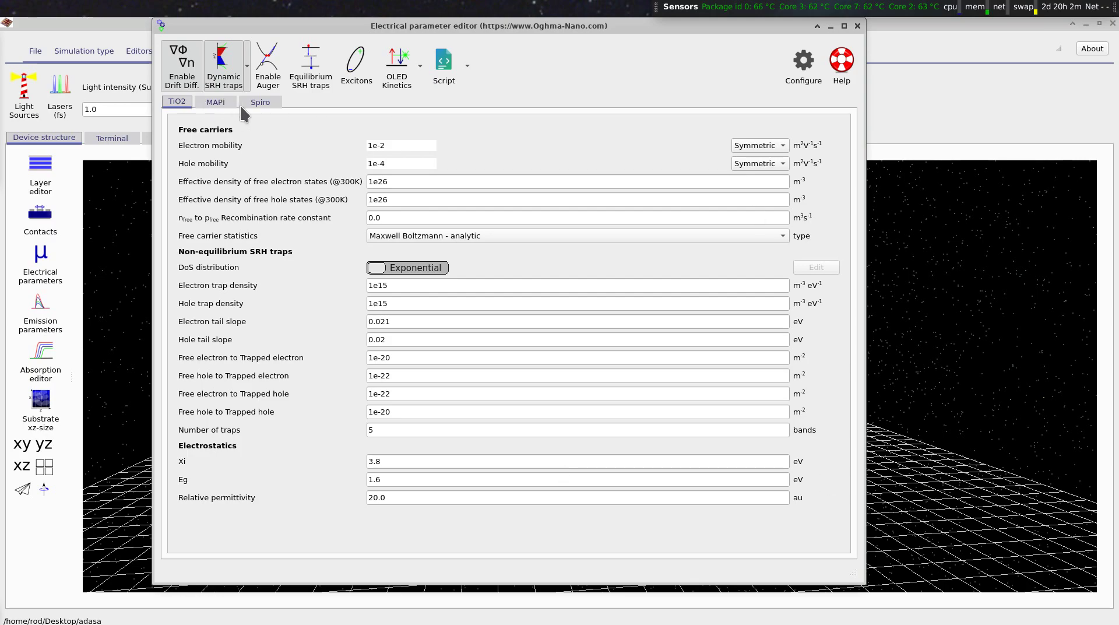
click(210, 104)
click(260, 101)
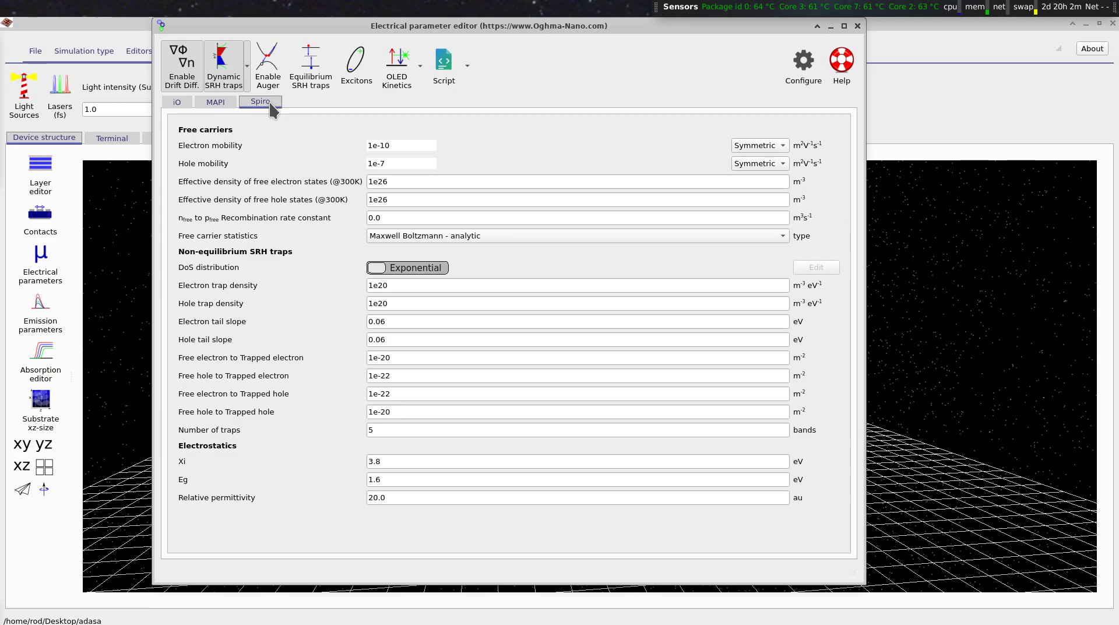
click(231, 105)
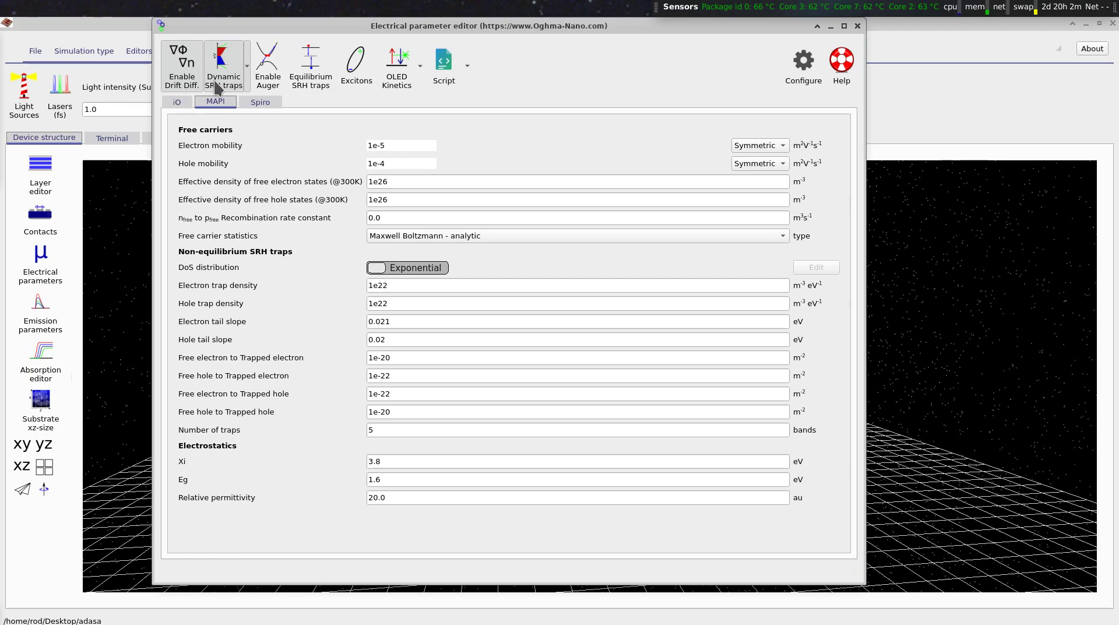
click(188, 103)
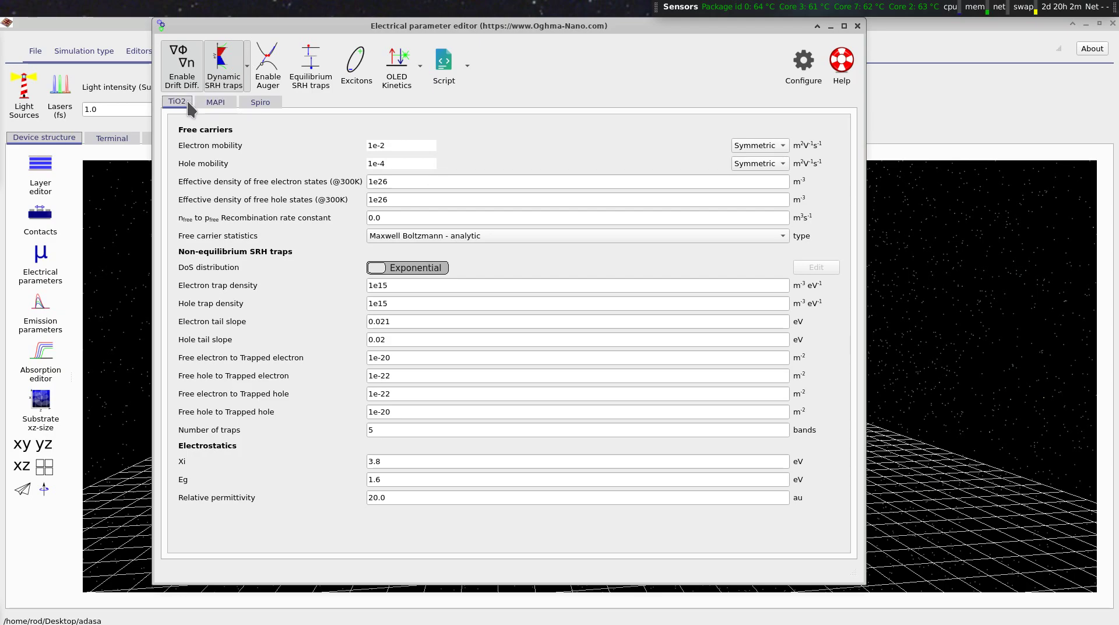
Turn off dynamic SRH traps for the TiO2, MAPI and Spiro layers.
click(216, 79)
click(218, 101)
click(226, 81)
click(251, 101)
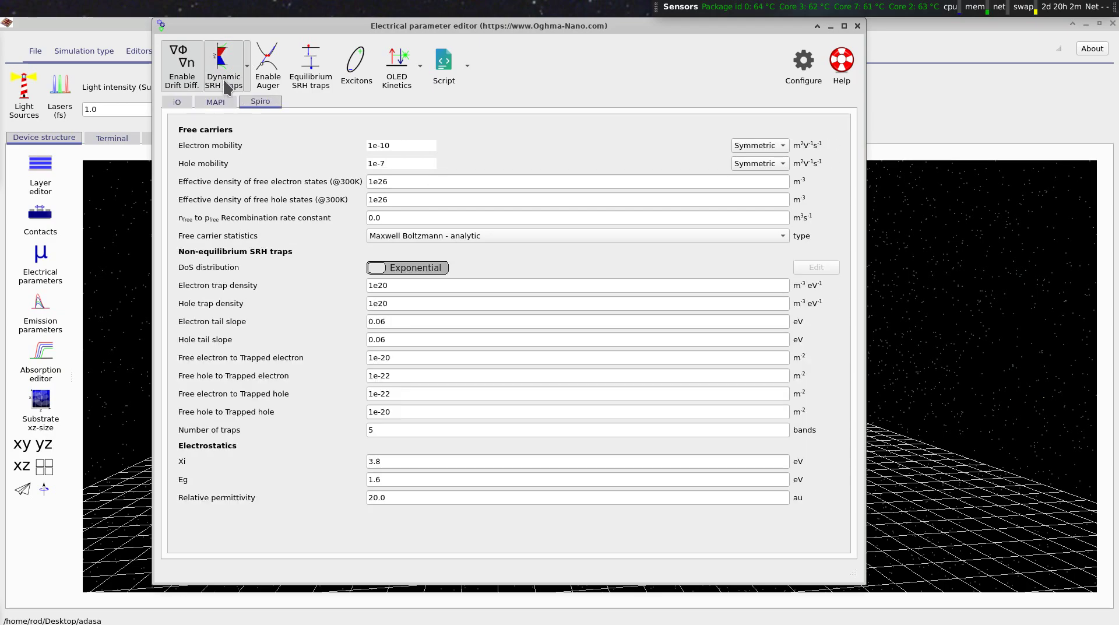
click(225, 80)
Set the MAPI layer's nfree to pfree recombination rate constant to 1e-20.
click(215, 102)
click(388, 218)
drag(433, 216, 348, 220)
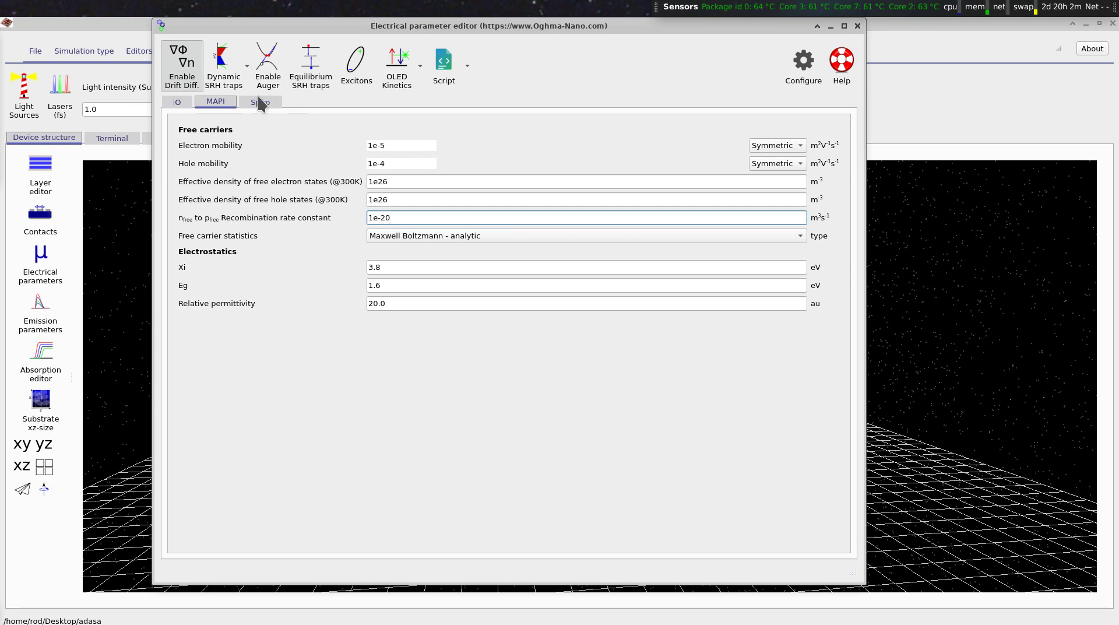
Reset the MAPI recombination rate constant to 0.0, re-enable dynamic SRH traps for all three layers and close the parameter editor.
drag(375, 218, 310, 215)
click(211, 82)
click(252, 100)
click(224, 64)
click(176, 101)
click(223, 64)
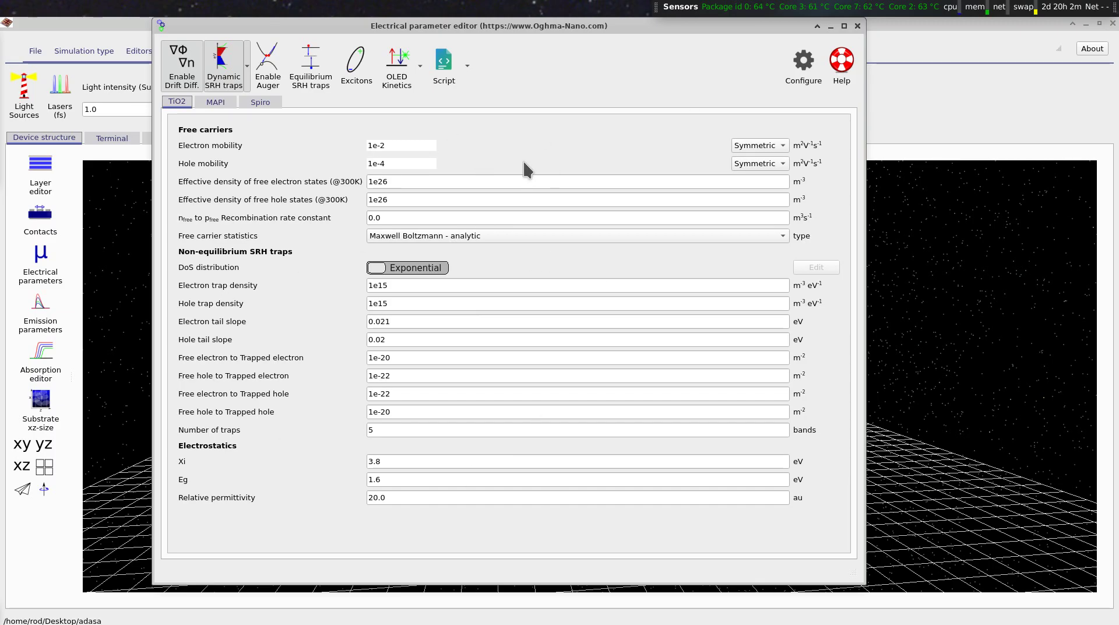
click(221, 104)
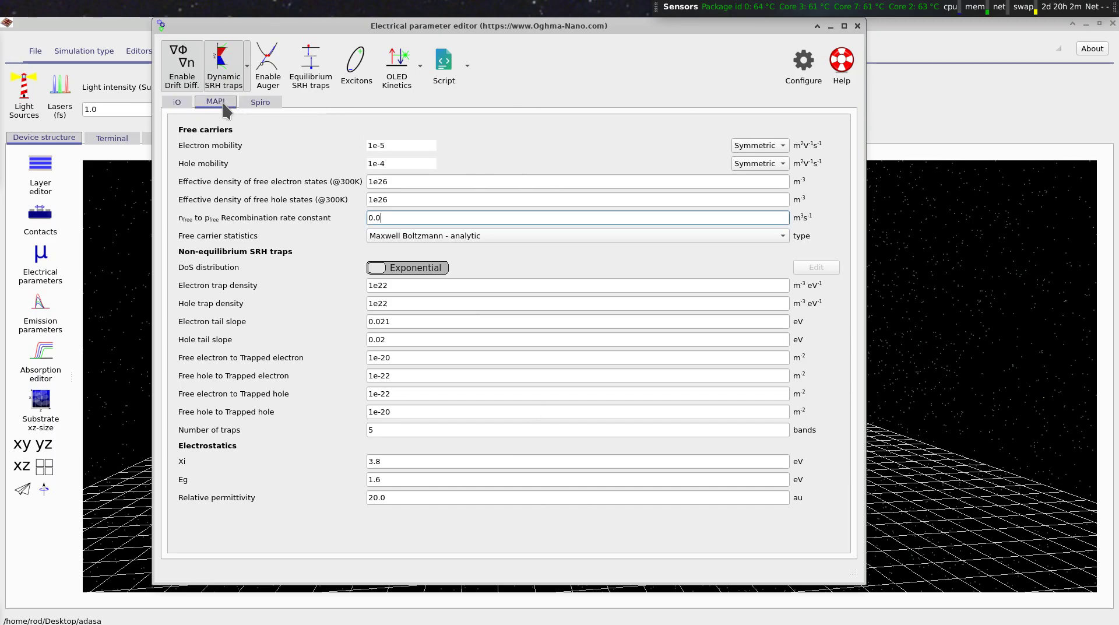
click(858, 25)
Reopen the electrical parameters, examine the TiO2 layer's trap and electrostatics values including Xi and Eg, and close the editor.
click(42, 260)
scroll(269, 234, down, 5)
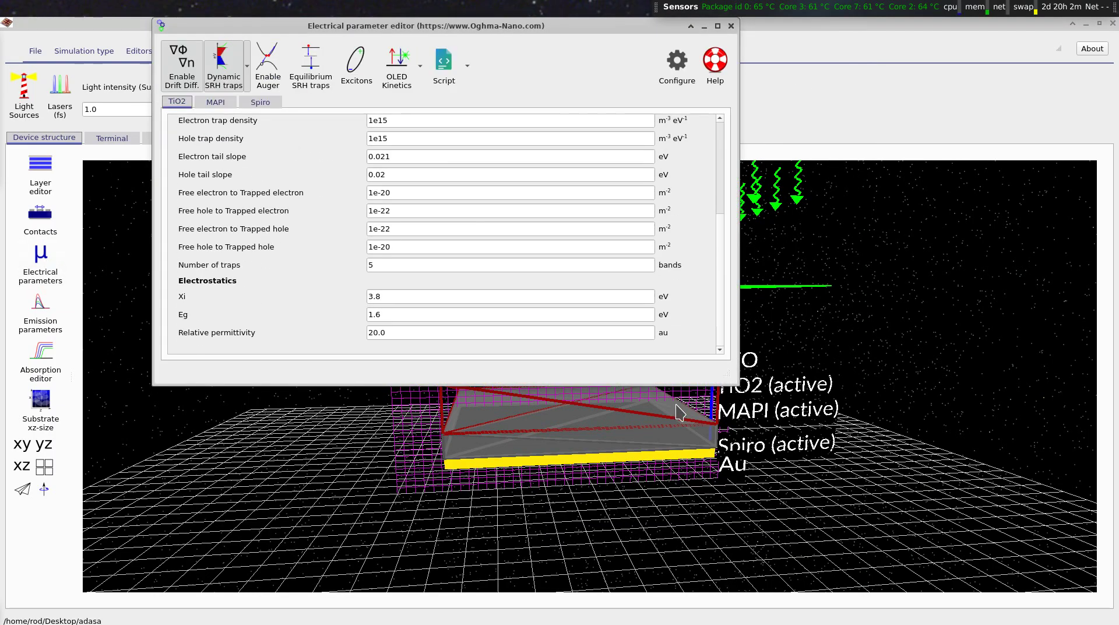
drag(725, 373, 852, 477)
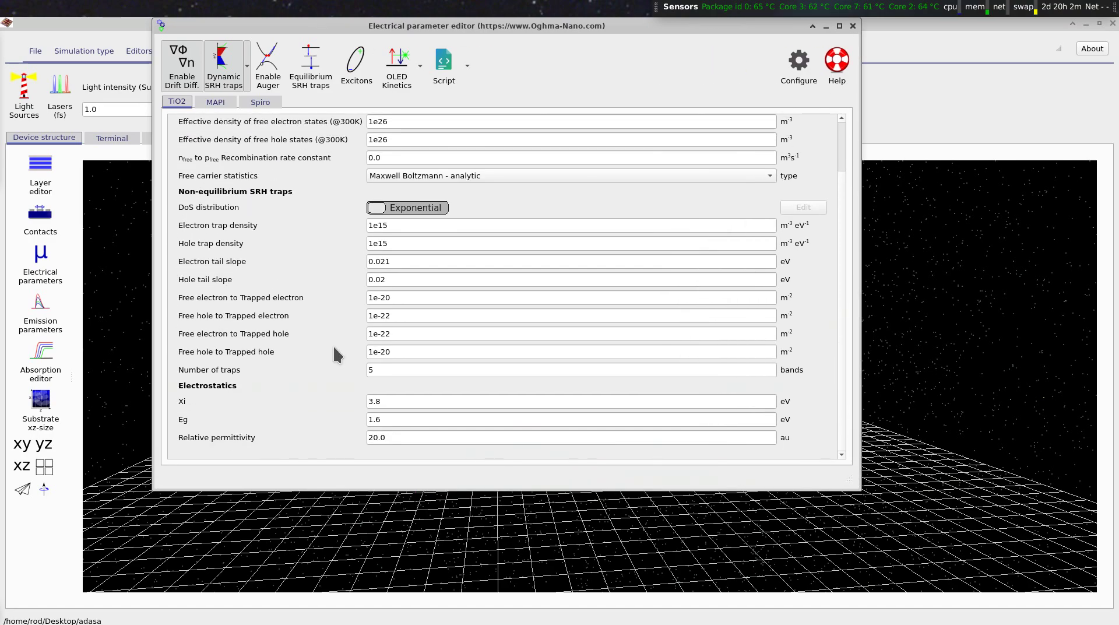
click(400, 417)
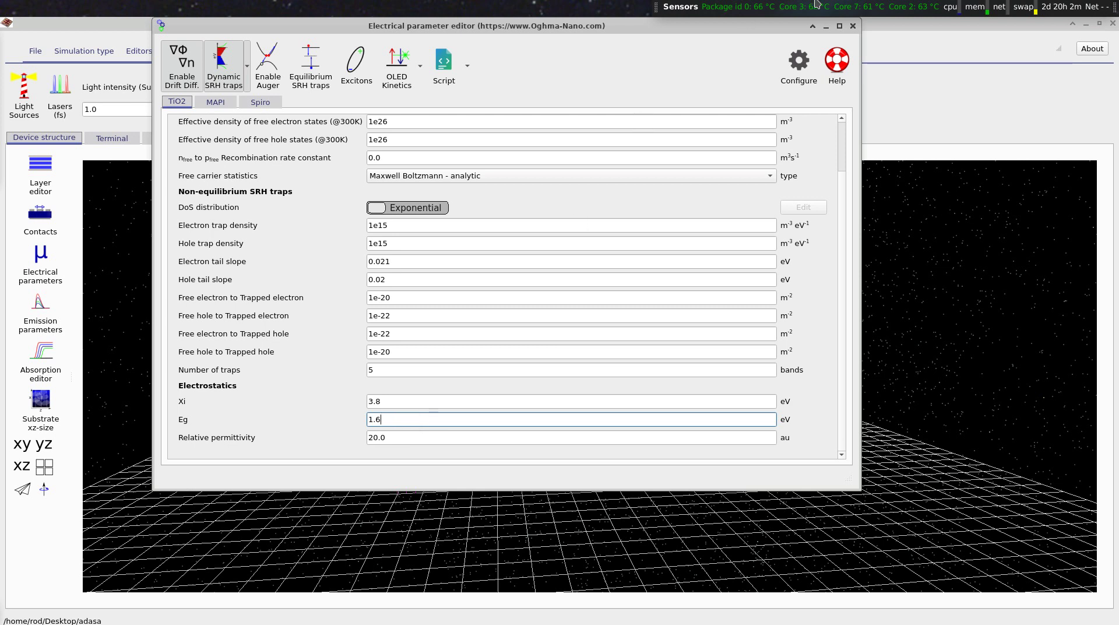
click(853, 26)
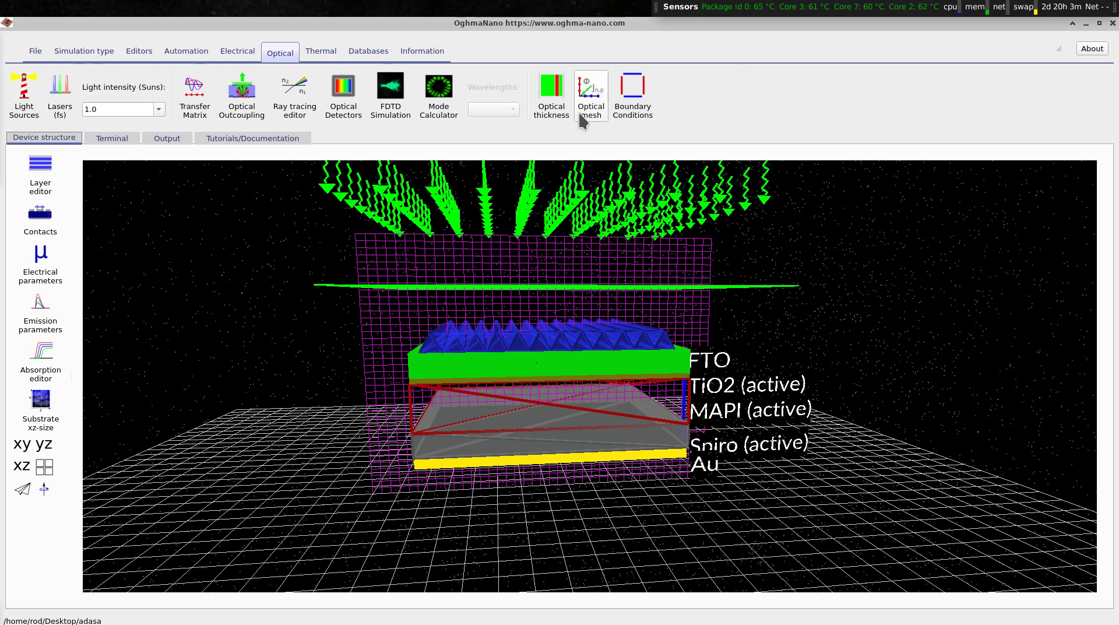
Turn off the x dimension in the electrical mesh and close the mesh editor.
click(237, 52)
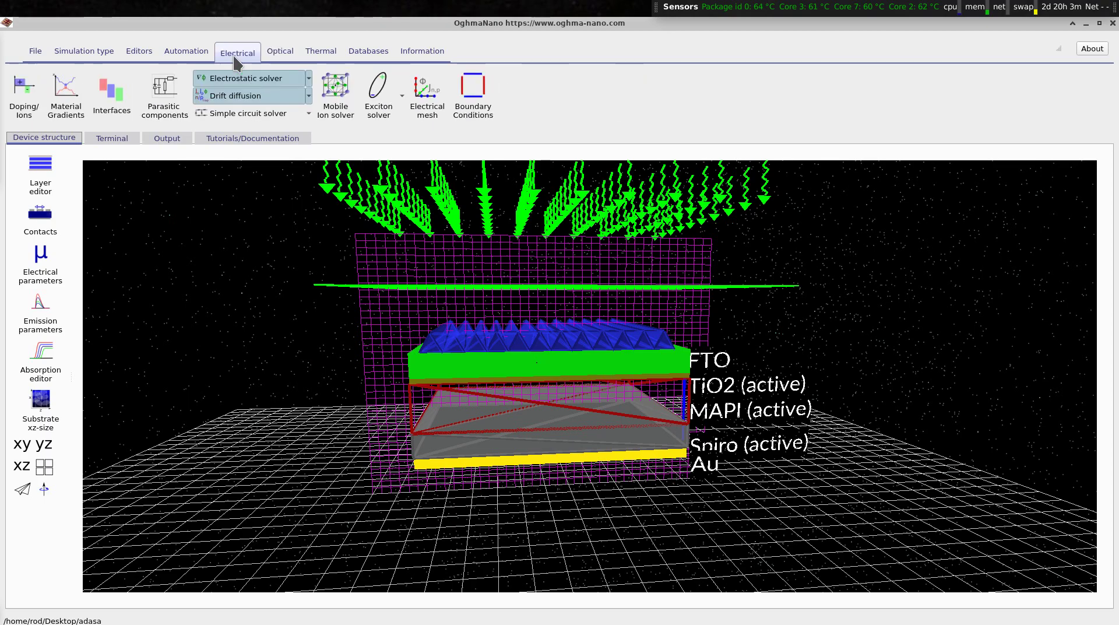
click(425, 90)
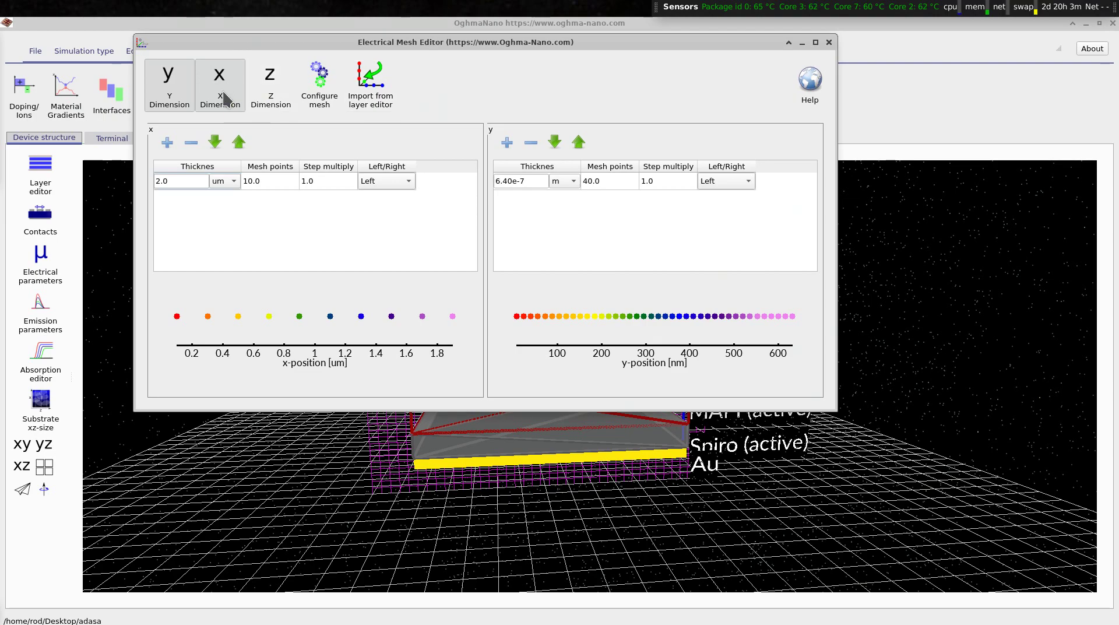
click(226, 99)
click(829, 42)
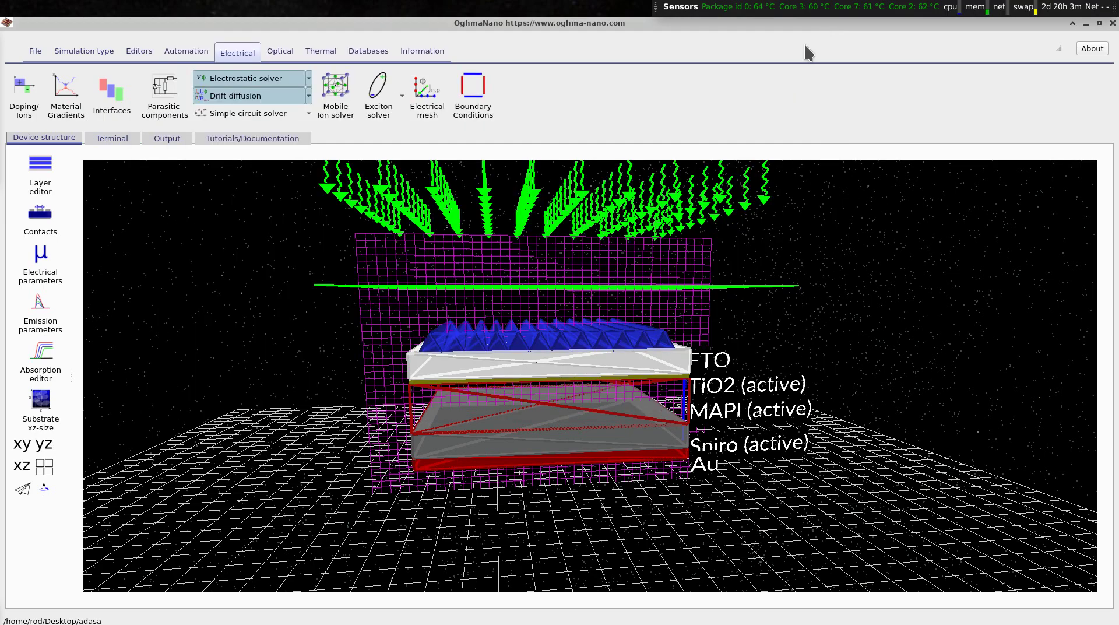
Run the simulation, open the G.csv output file and close its plot window.
click(35, 51)
click(174, 94)
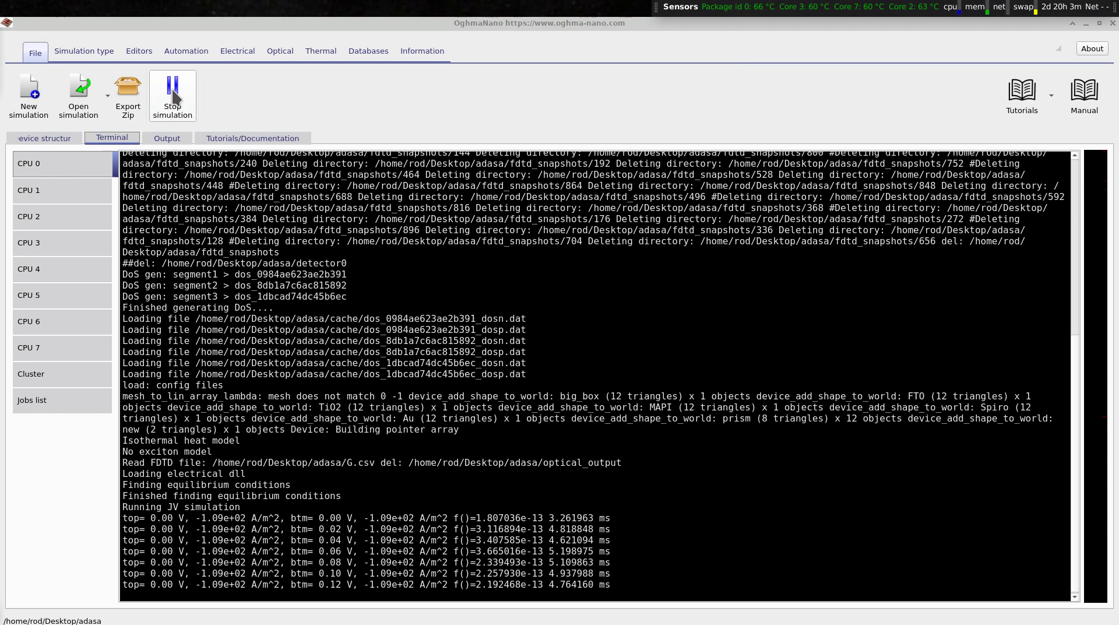
click(172, 141)
double_click(629, 185)
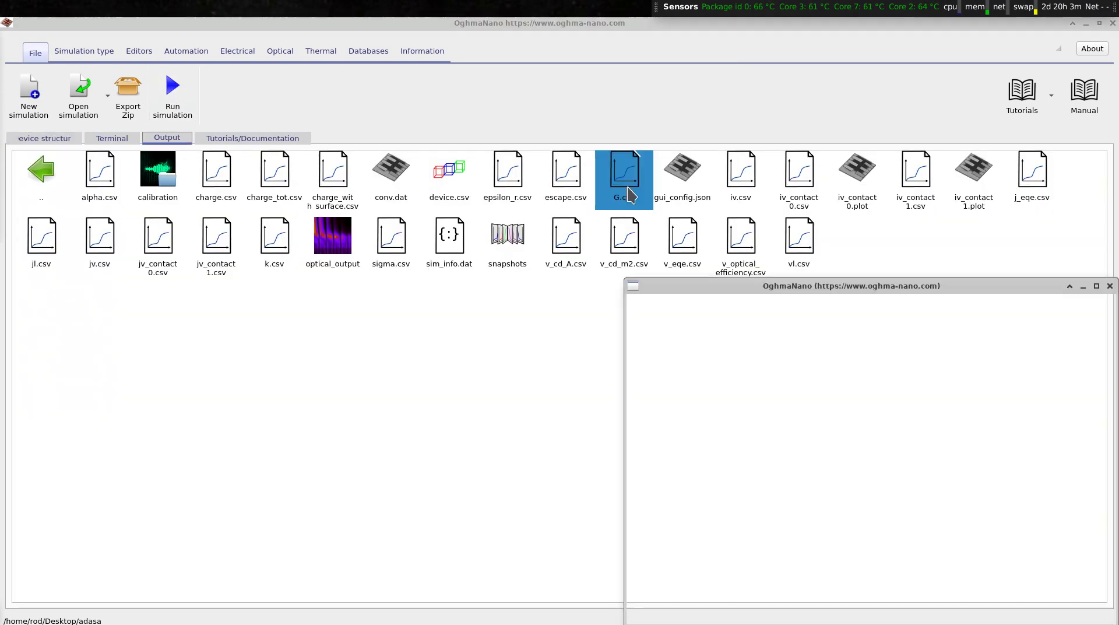
click(1110, 286)
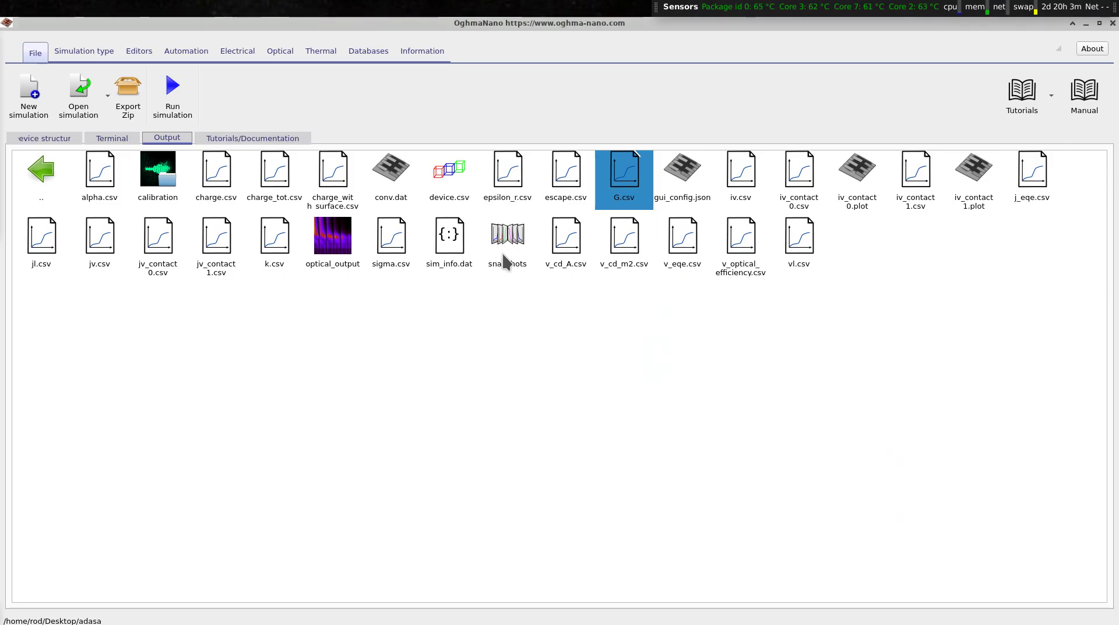
Open the snapshots output, plot Ec.csv with Ev.csv, advance to the 1.0V snapshot and close the viewer.
double_click(505, 262)
click(313, 385)
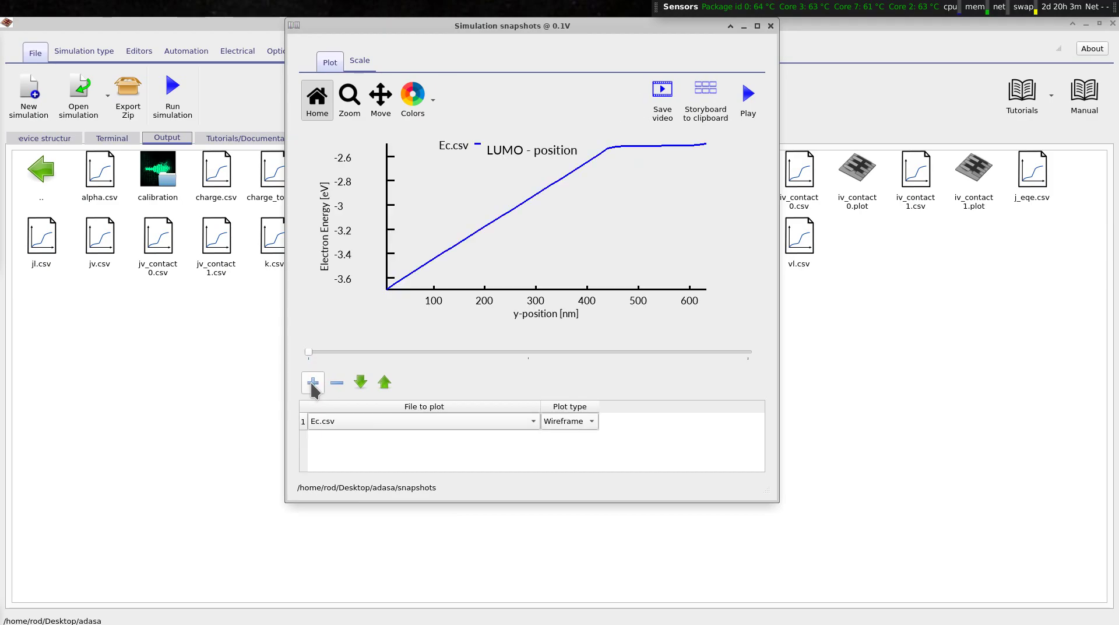
click(313, 383)
click(323, 442)
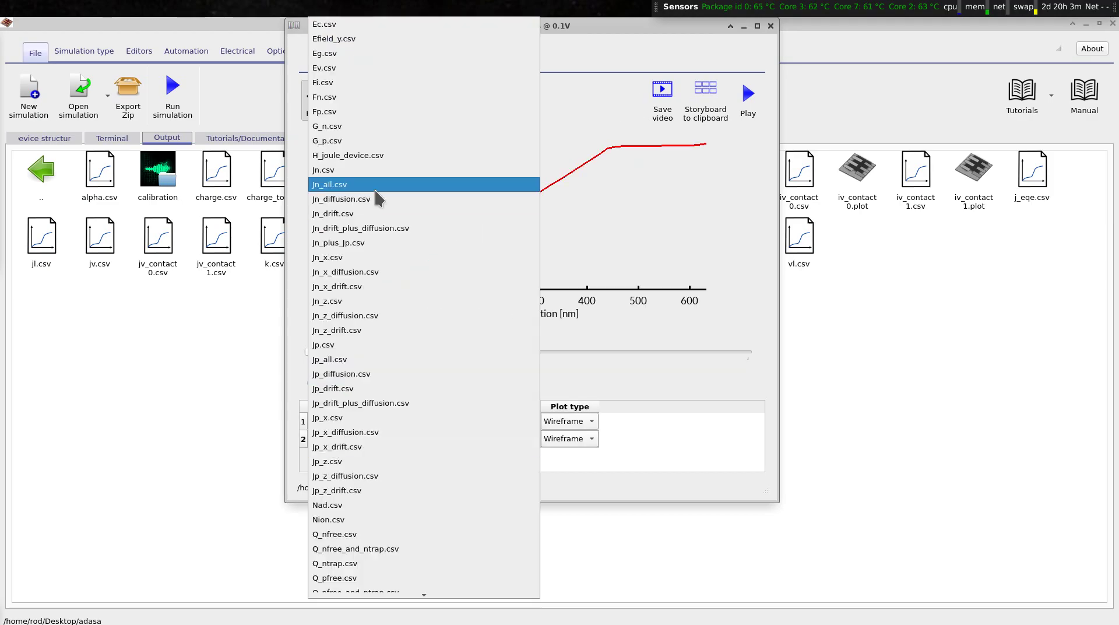
click(359, 71)
drag(308, 354, 789, 352)
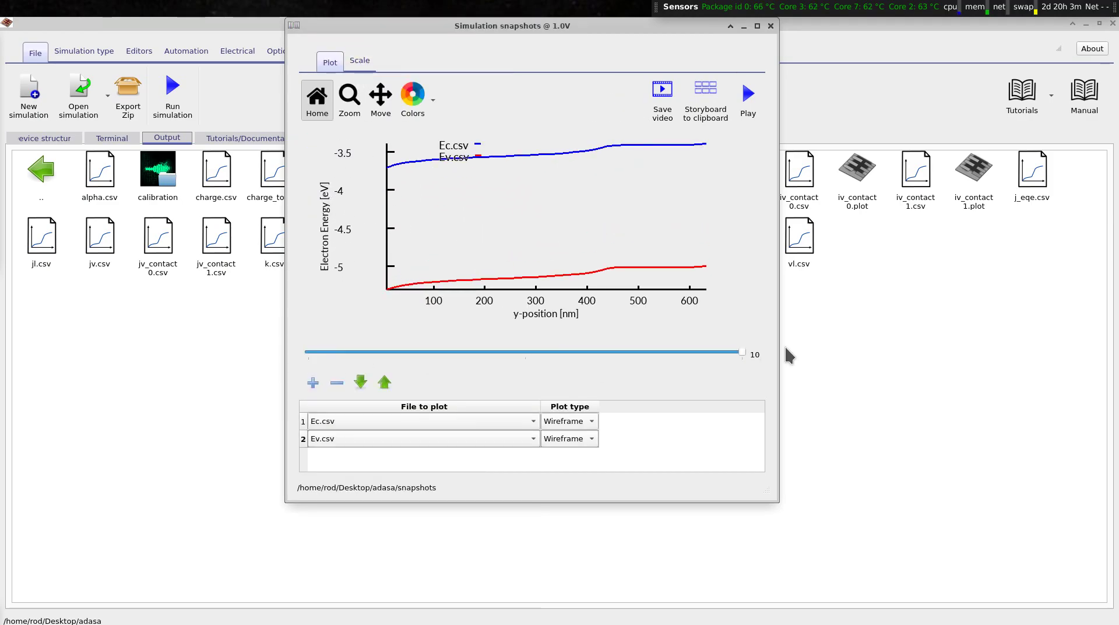
click(771, 26)
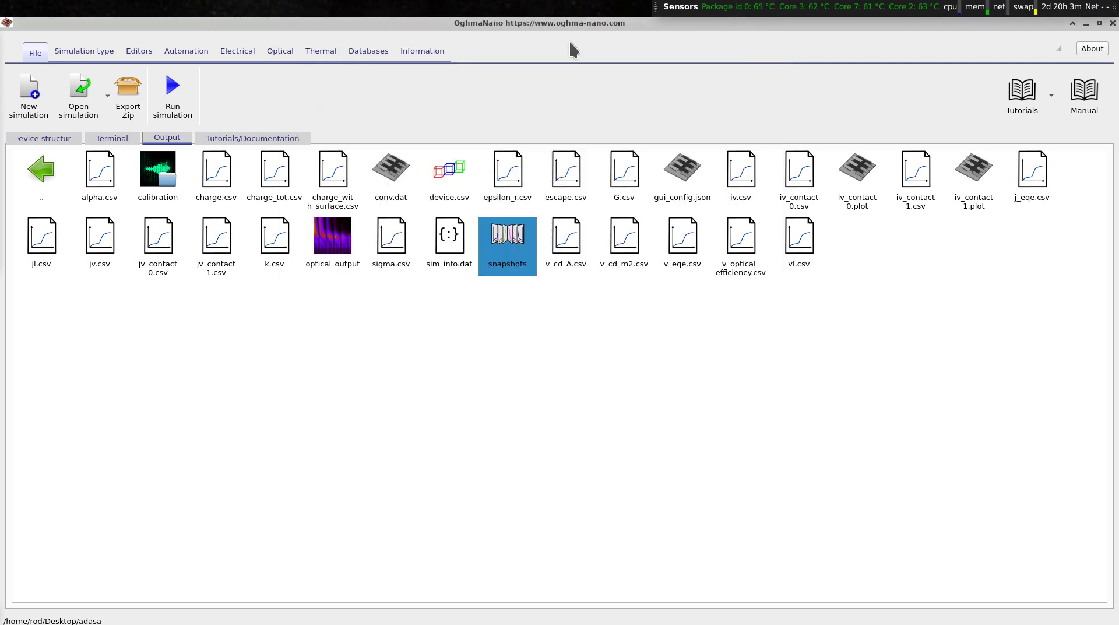
Check the JV run log in the terminal, return to the device structure and rotate its 3D view.
click(125, 138)
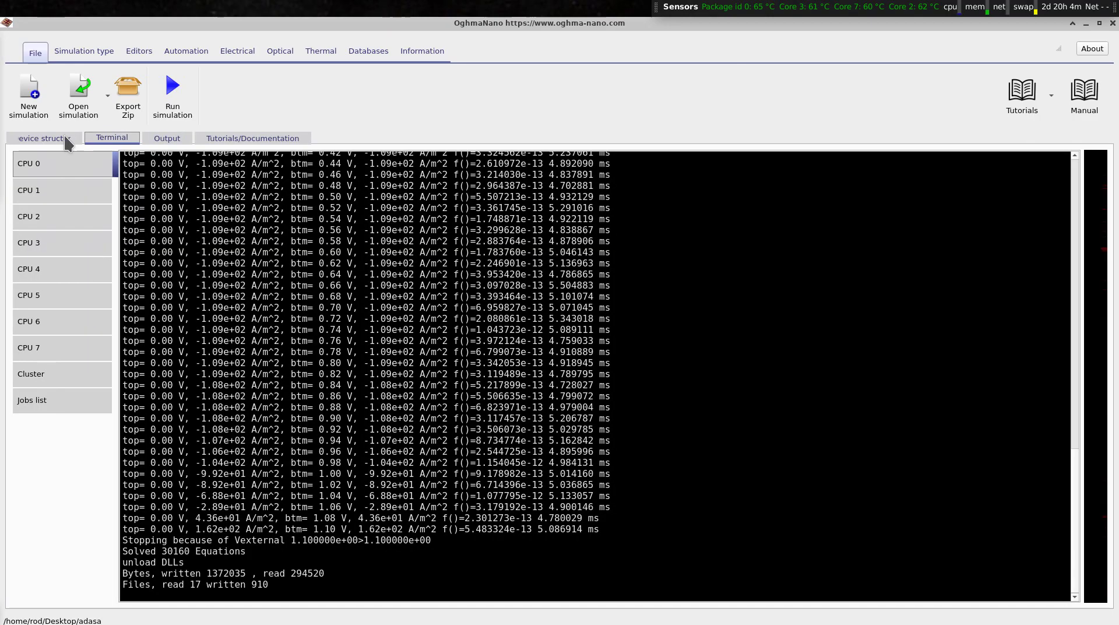
click(58, 139)
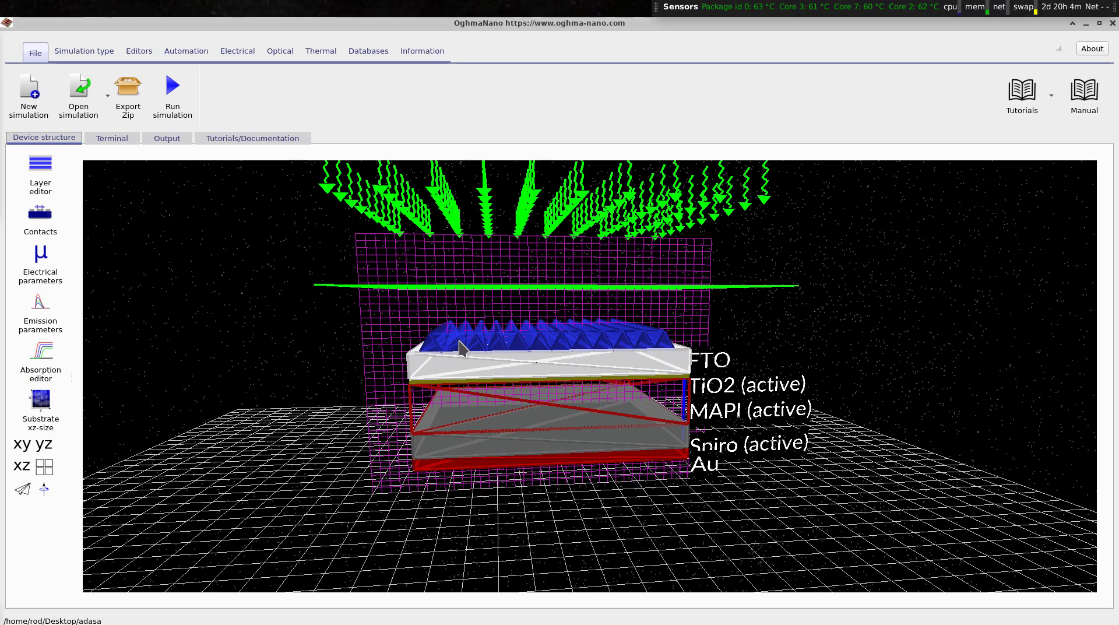
drag(294, 327, 308, 327)
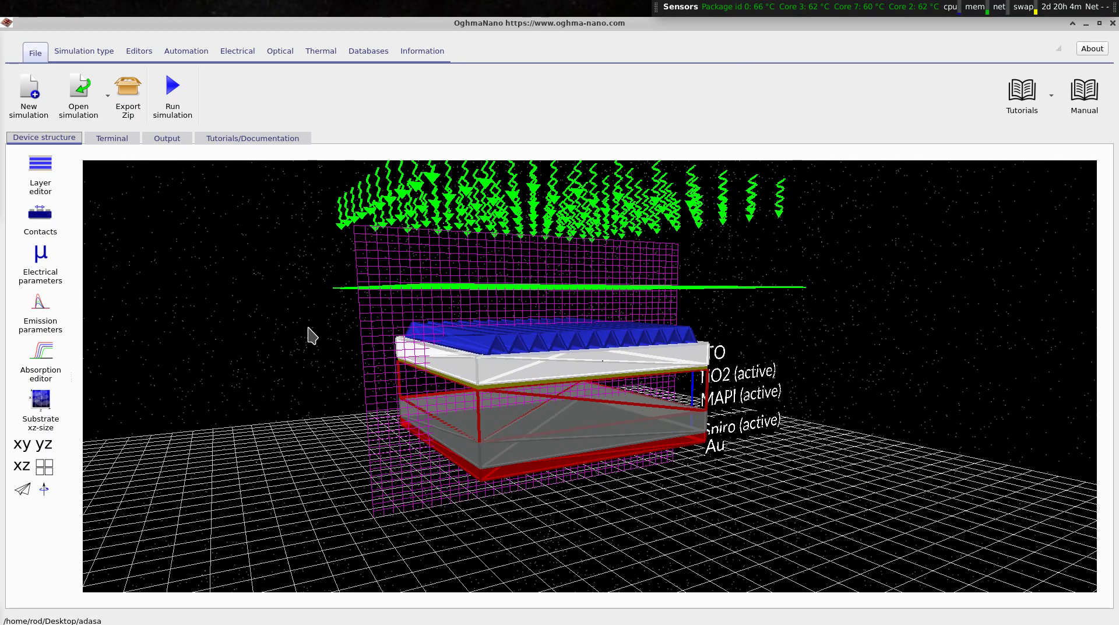
Disable the prism texture object on top of the cell in the object editor and close the editor.
right_click(533, 342)
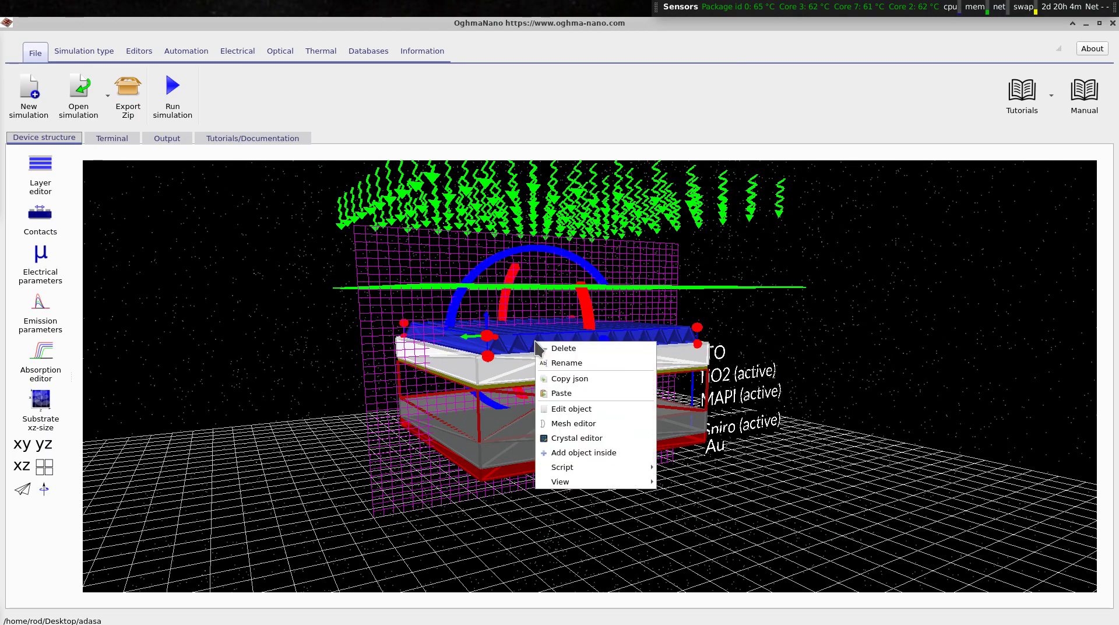
click(631, 409)
click(450, 146)
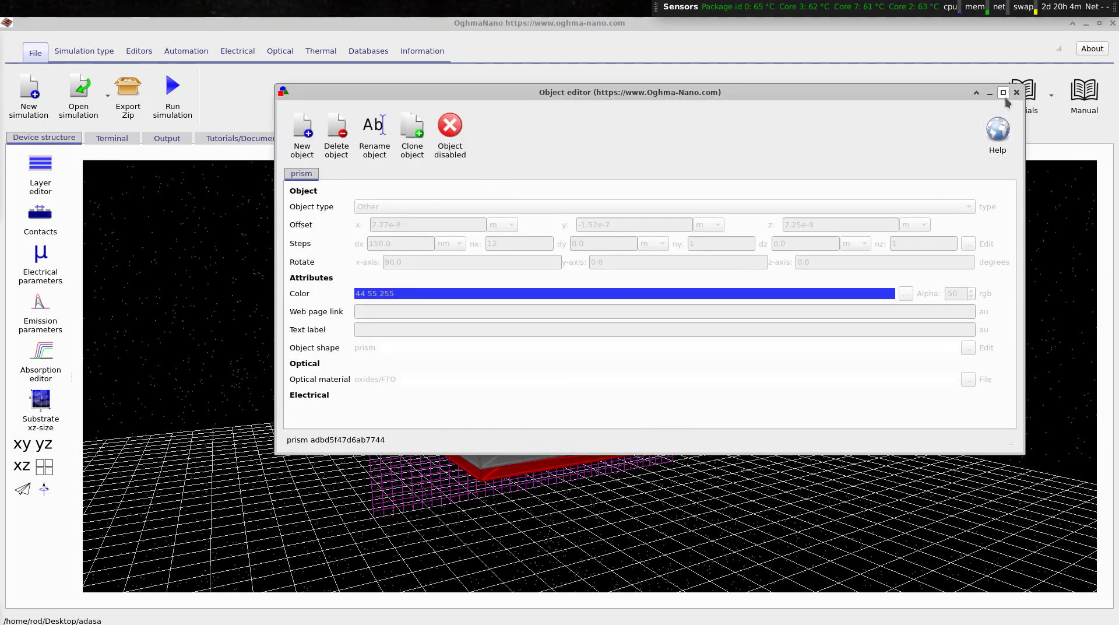
click(1016, 93)
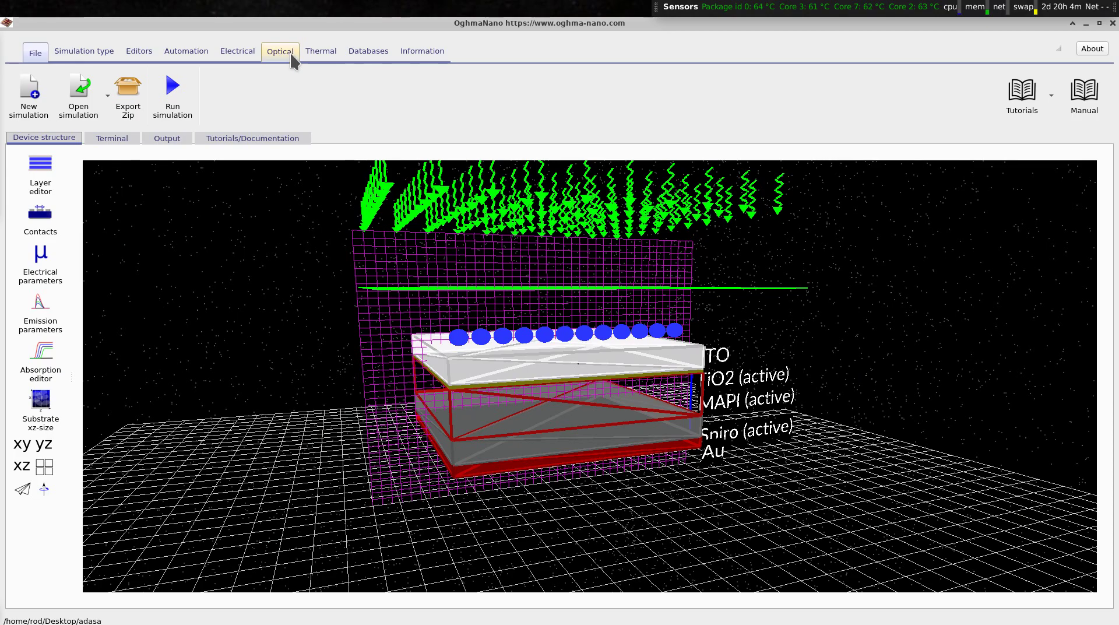
Turn off the x dimension in the optical mesh and close the mesh editor.
click(290, 55)
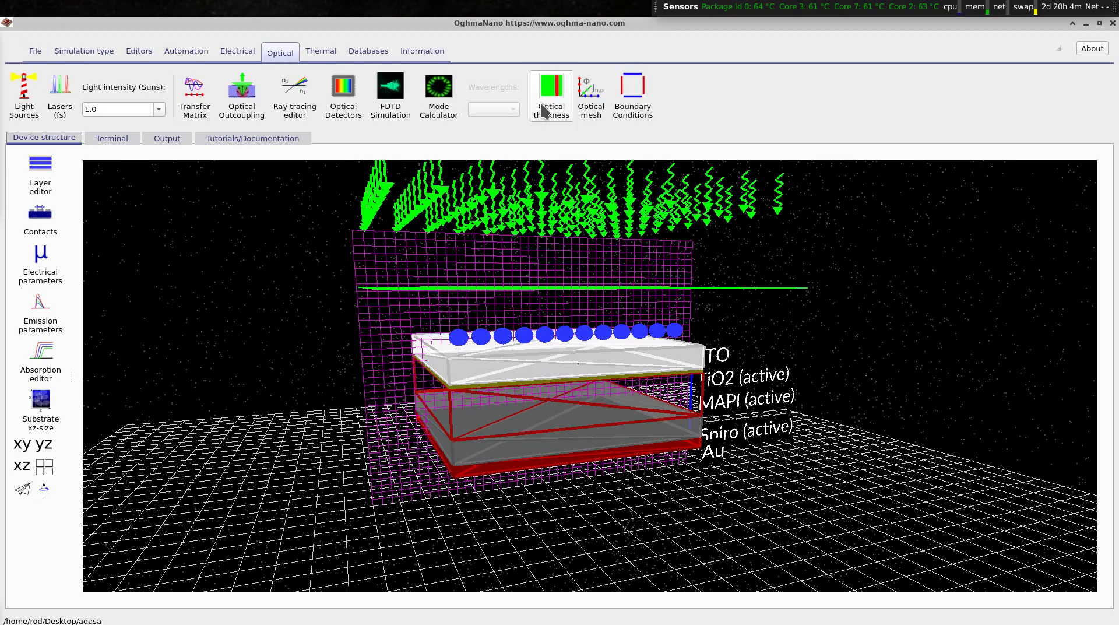
click(602, 104)
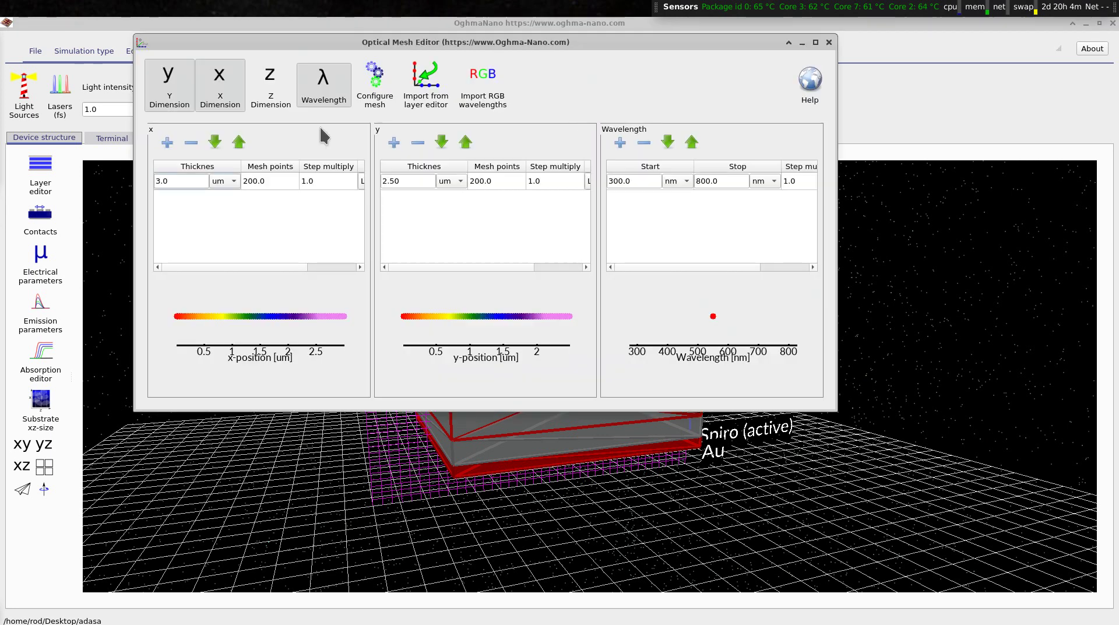
click(217, 103)
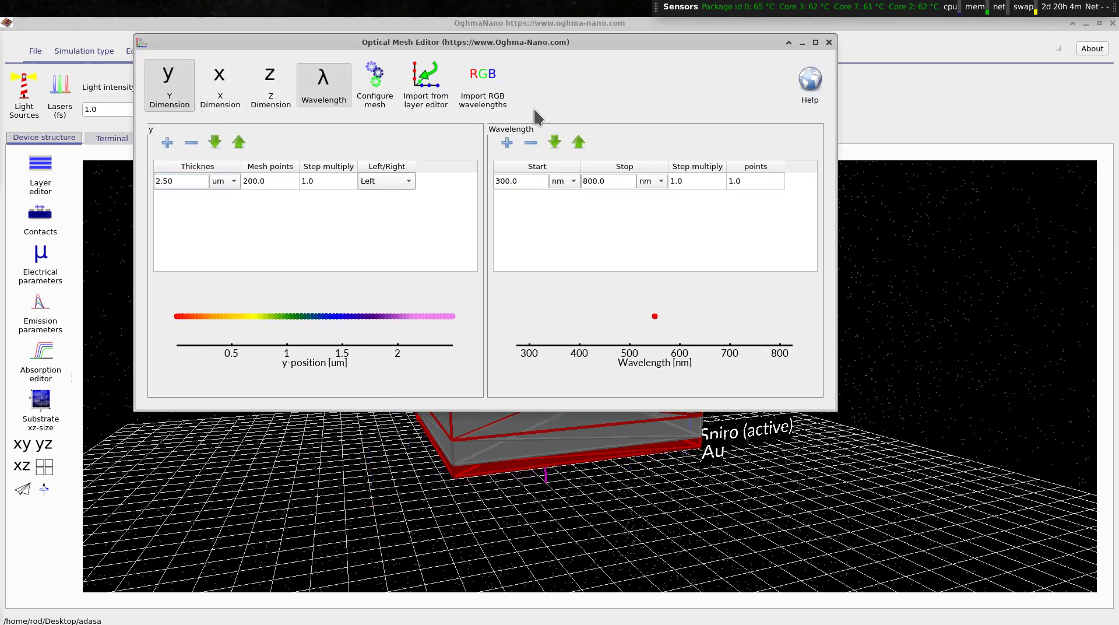
click(828, 42)
Run the simulation with the 1D meshes and open the fdtd_snapshots output.
click(35, 51)
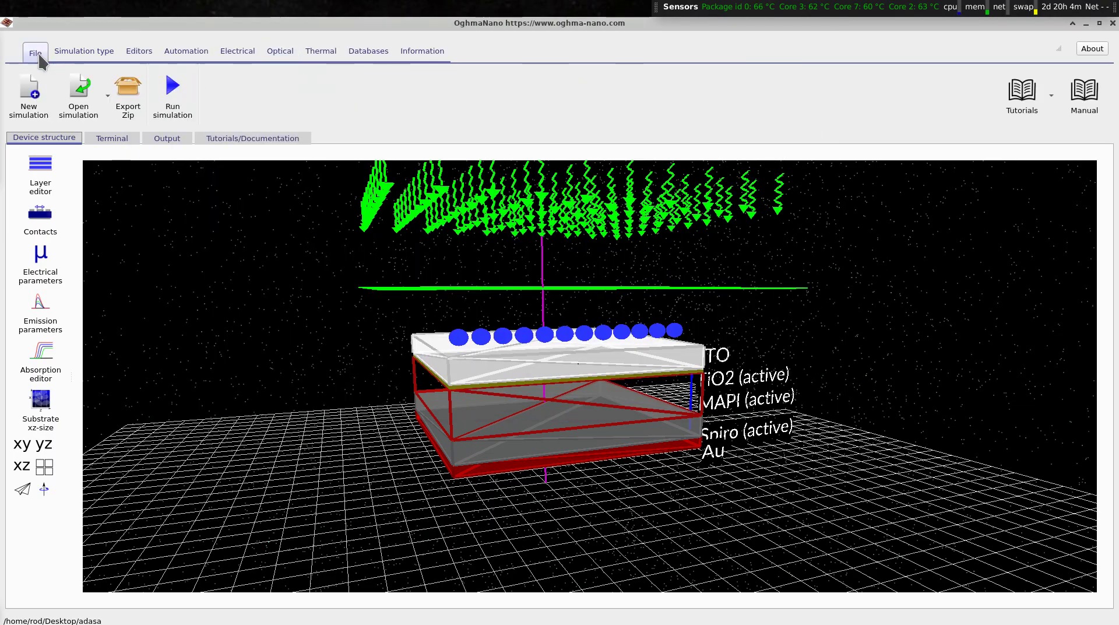
click(178, 98)
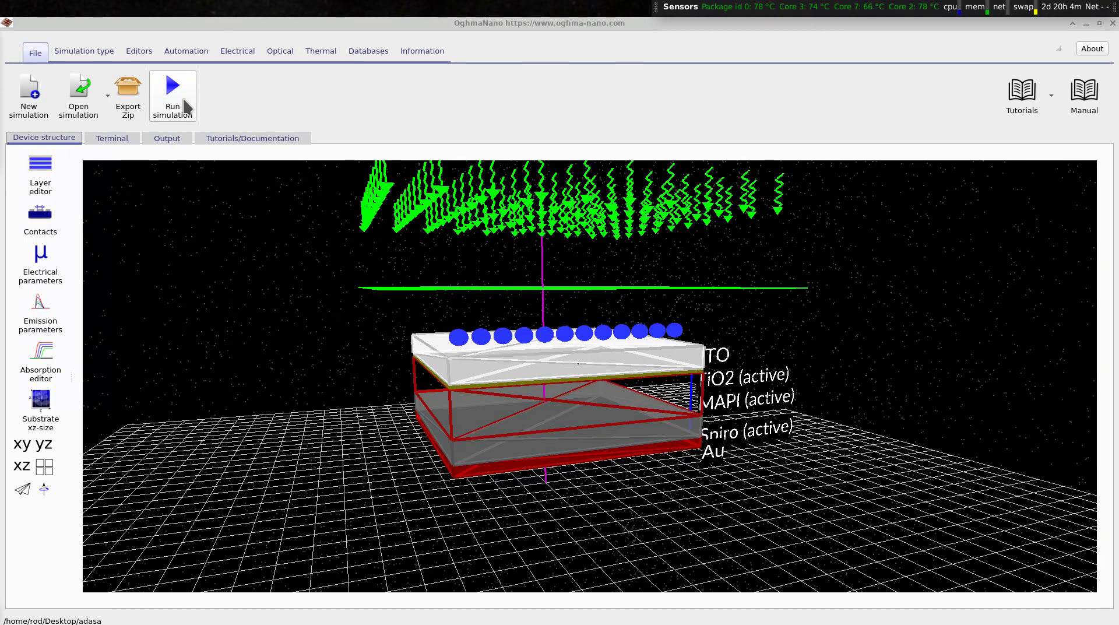
click(172, 138)
double_click(666, 192)
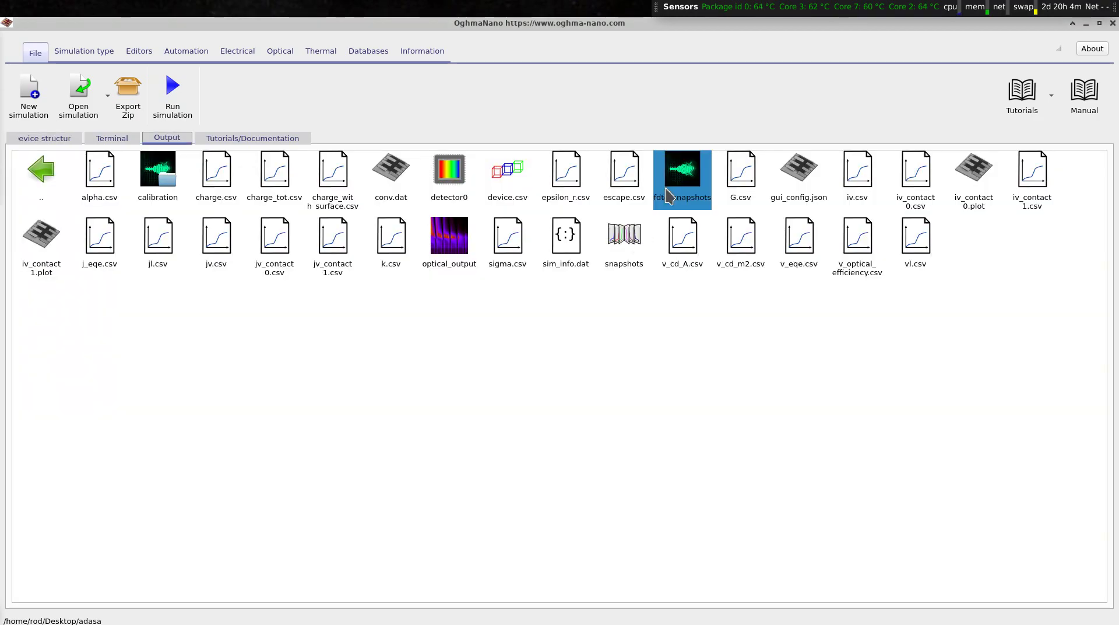
Plot power_density.csv in the snapshot viewer, advance through the FDTD time steps and close the viewer.
click(310, 383)
click(322, 421)
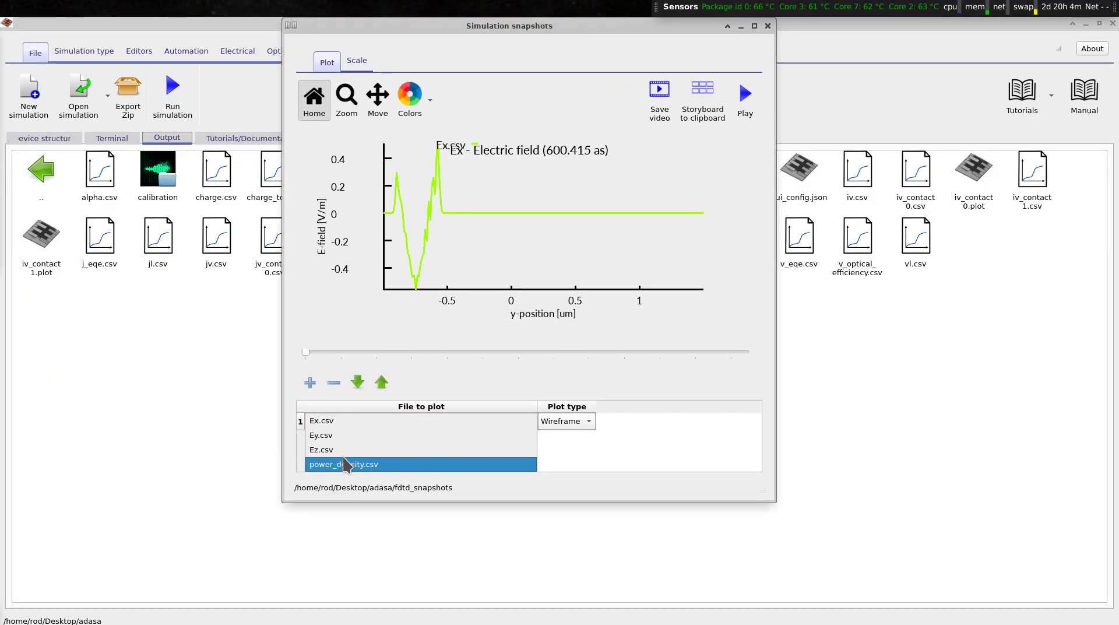
click(337, 464)
drag(305, 353, 461, 353)
click(767, 26)
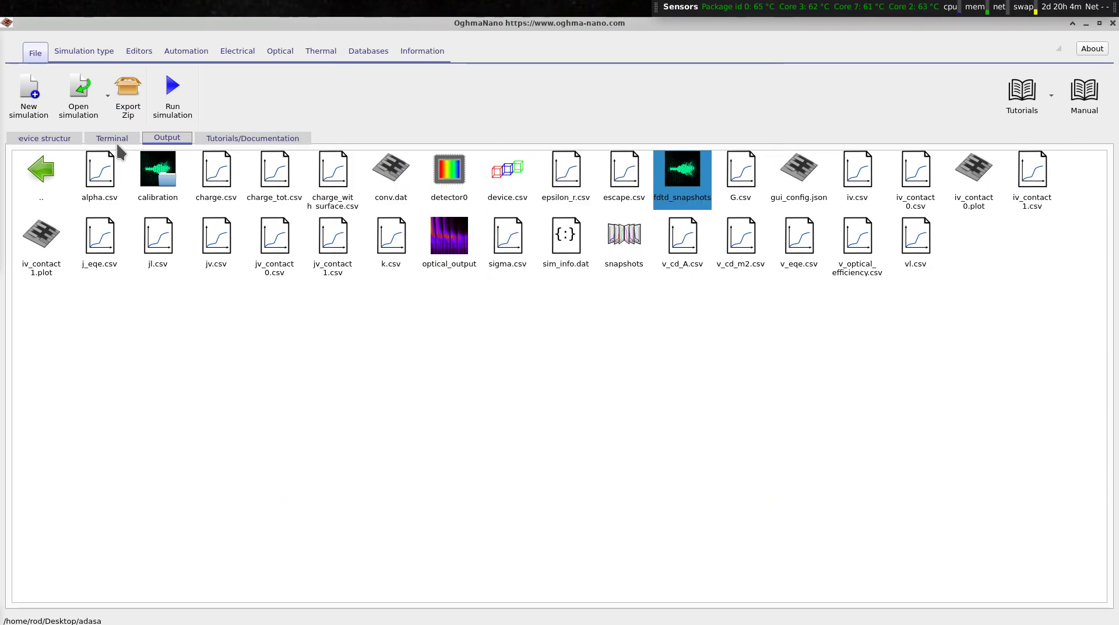
Turn the x dimension of the optical mesh back on and close the mesh editor.
click(281, 51)
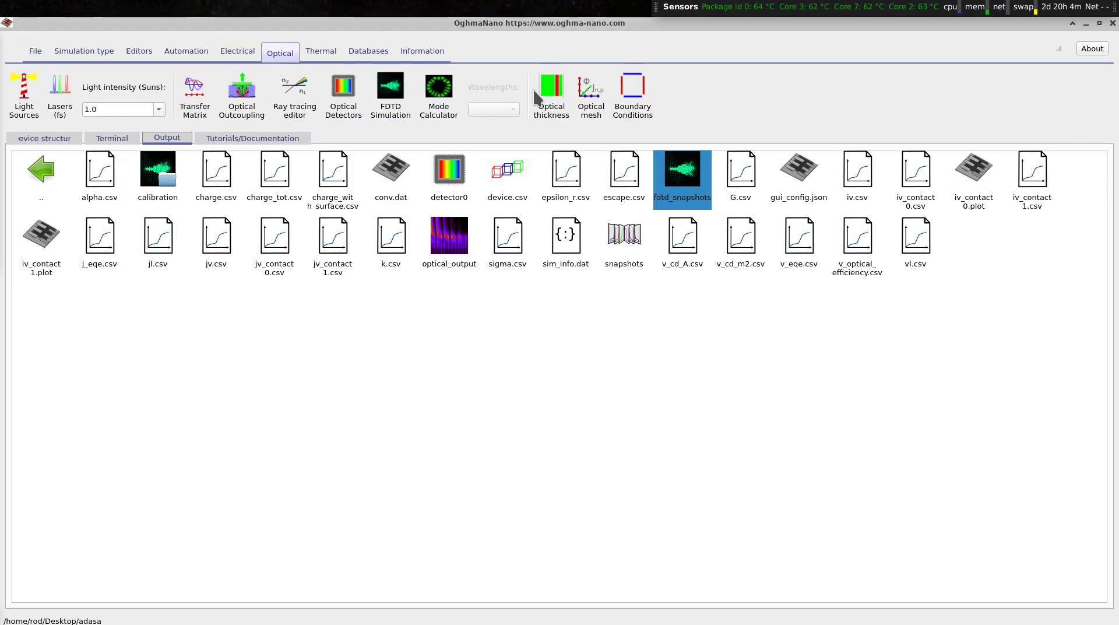
click(590, 87)
click(242, 102)
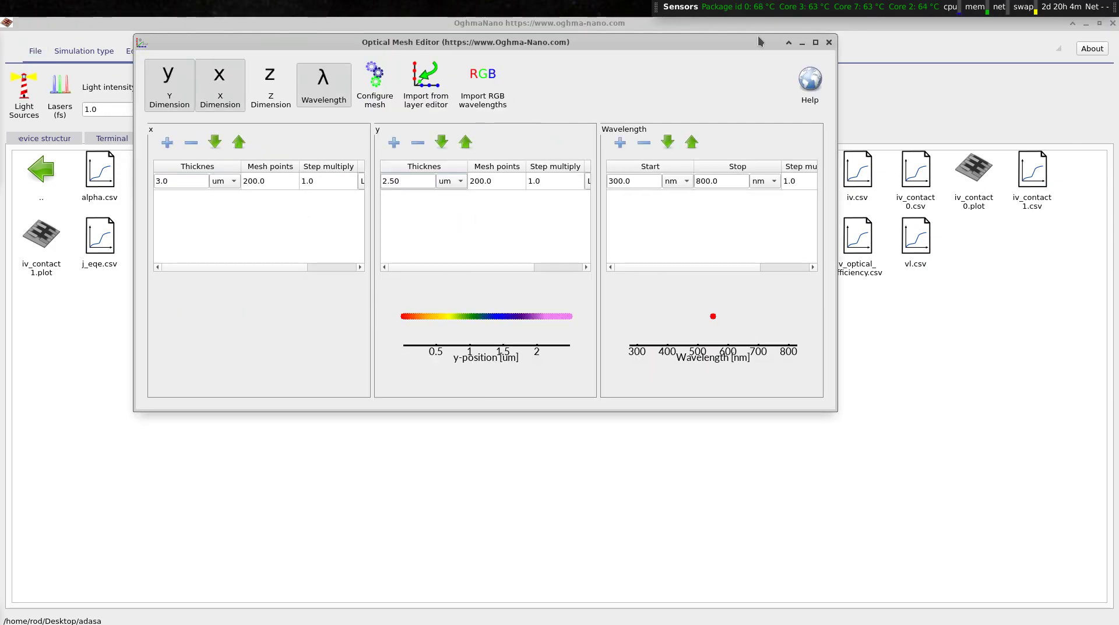
click(829, 42)
Turn the x dimension of the electrical mesh back on and close the mesh editor.
click(238, 50)
click(421, 89)
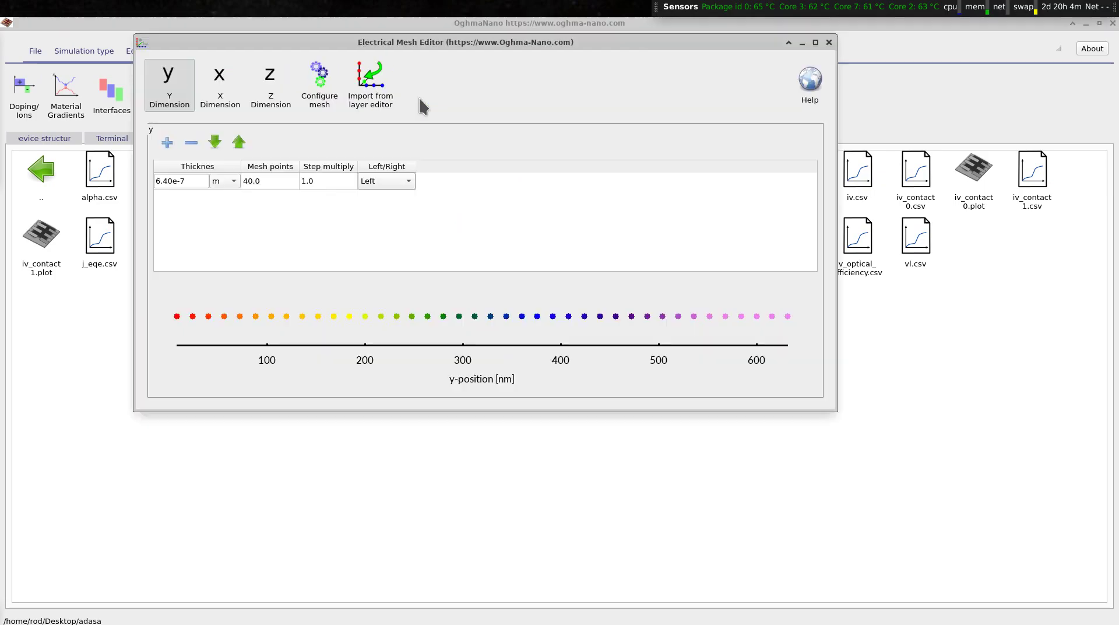
click(239, 102)
click(829, 42)
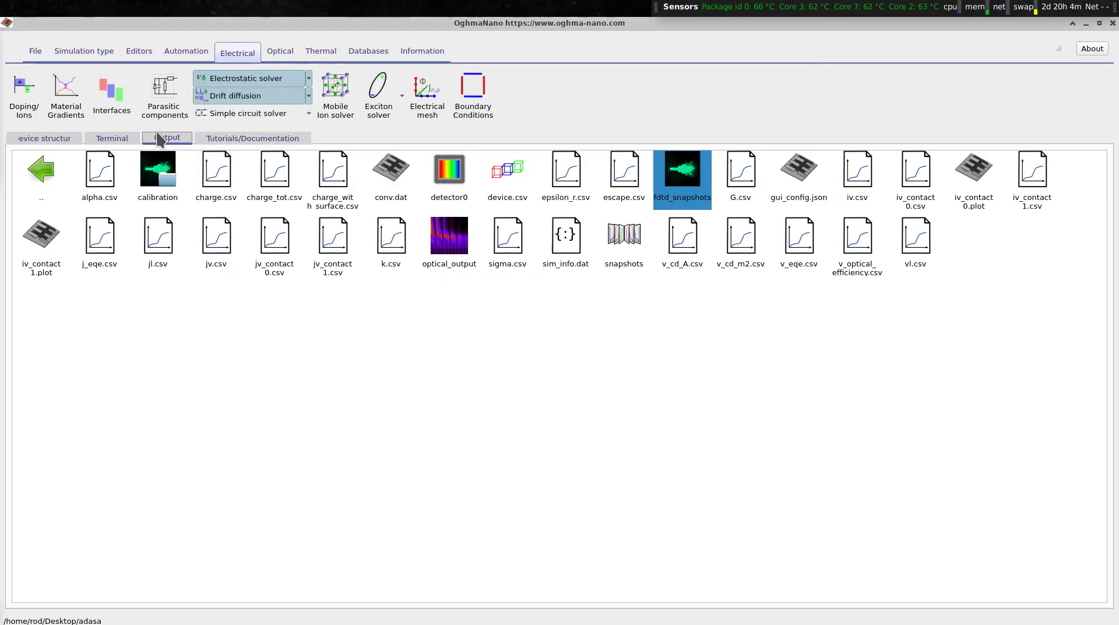
Return to the device structure, re-enable the prism texture object and close the object editor.
click(111, 138)
click(59, 139)
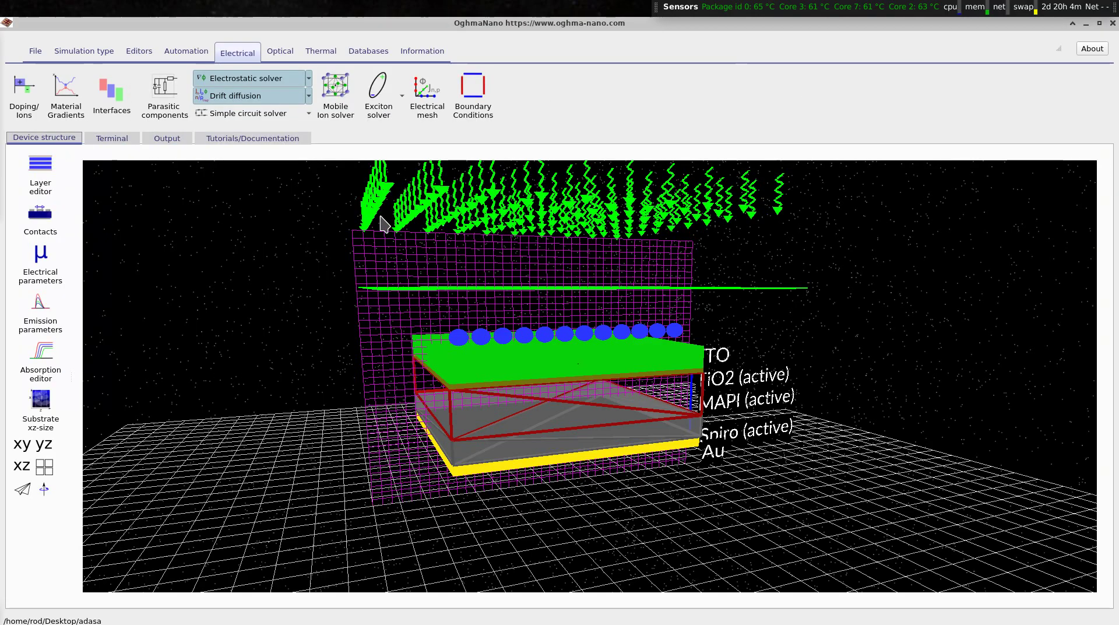
right_click(548, 333)
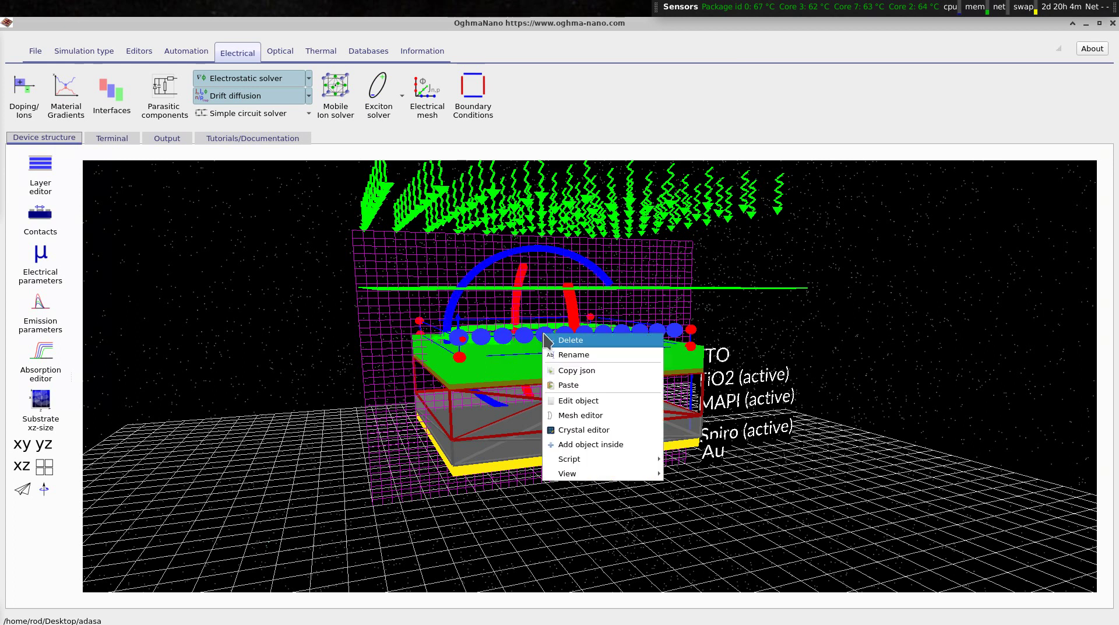
click(569, 397)
click(460, 141)
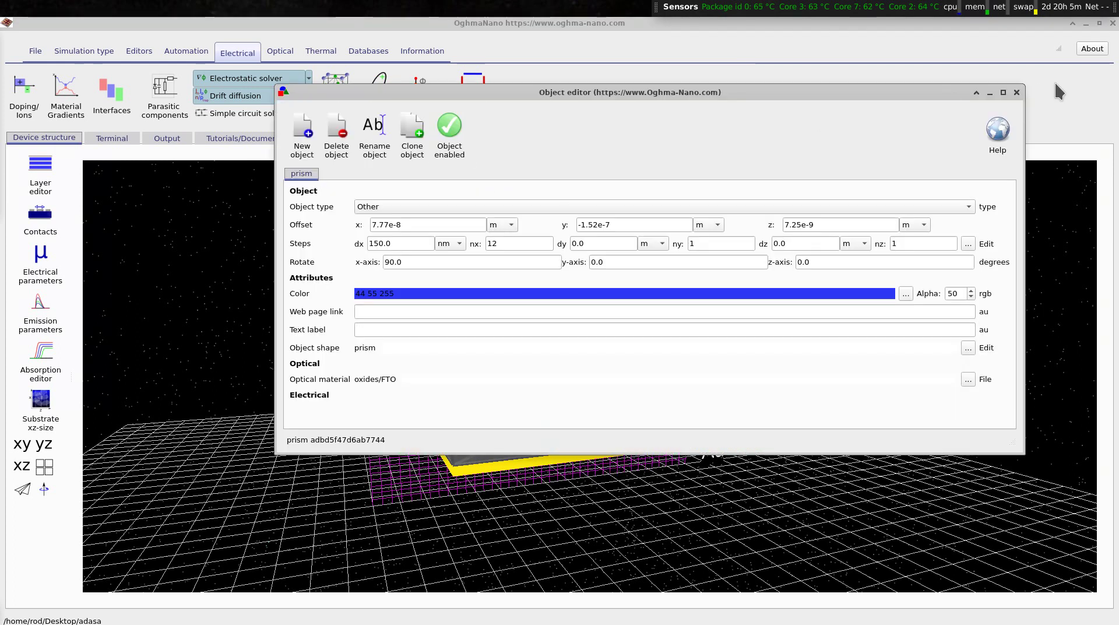
click(1017, 92)
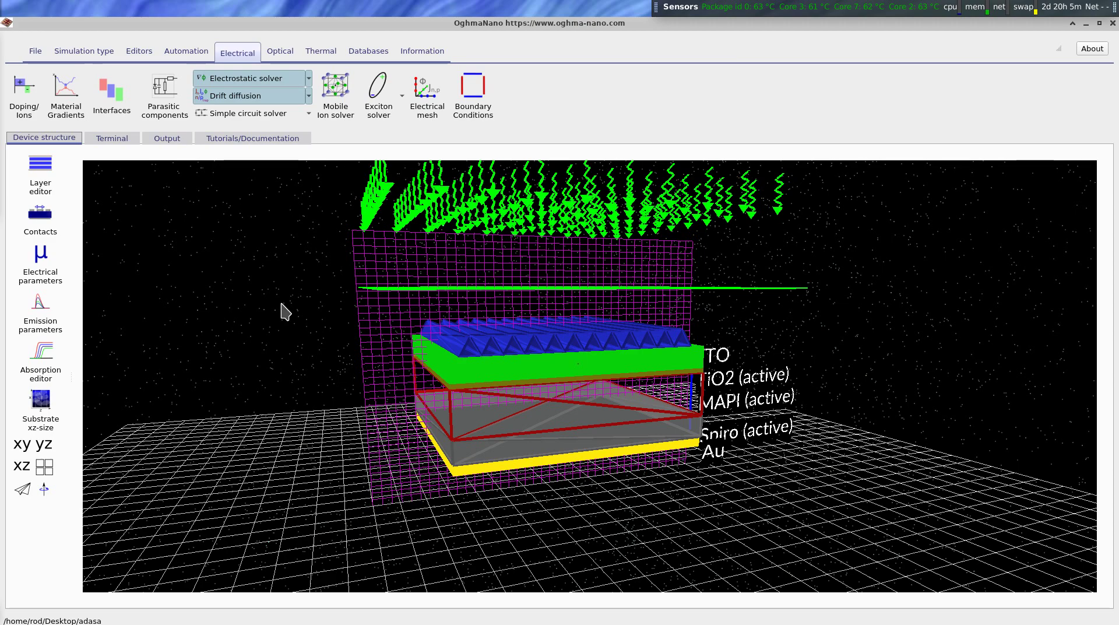
Open the Transfer Matrix optical simulation editor, decline the offered full simulation and start the optical simulation from the editor.
drag(272, 282, 250, 285)
right_click(250, 281)
click(214, 261)
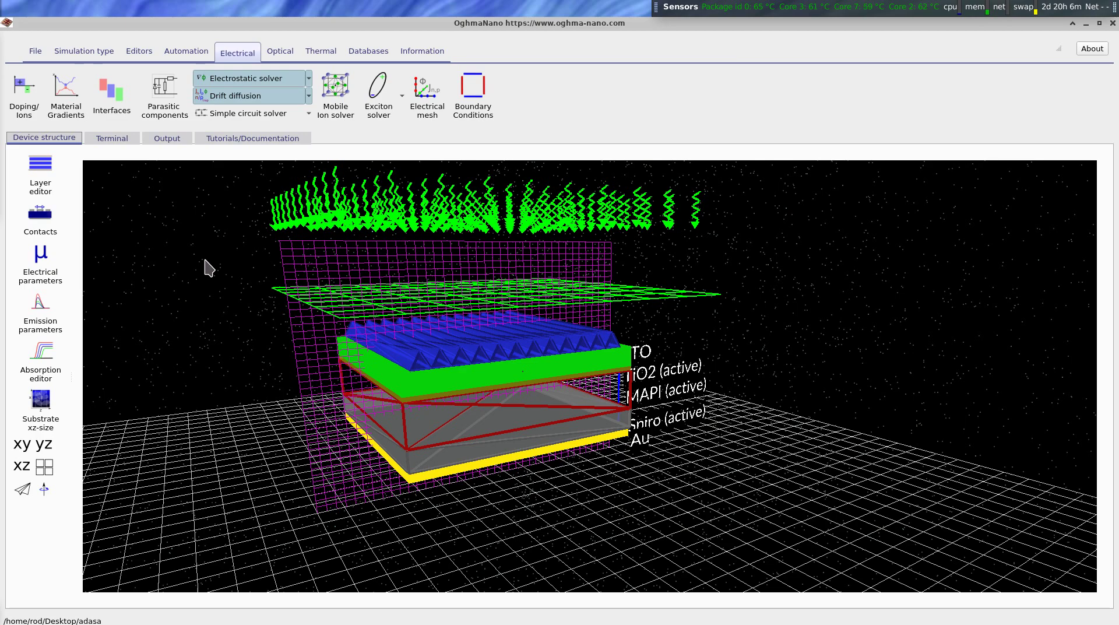
click(276, 52)
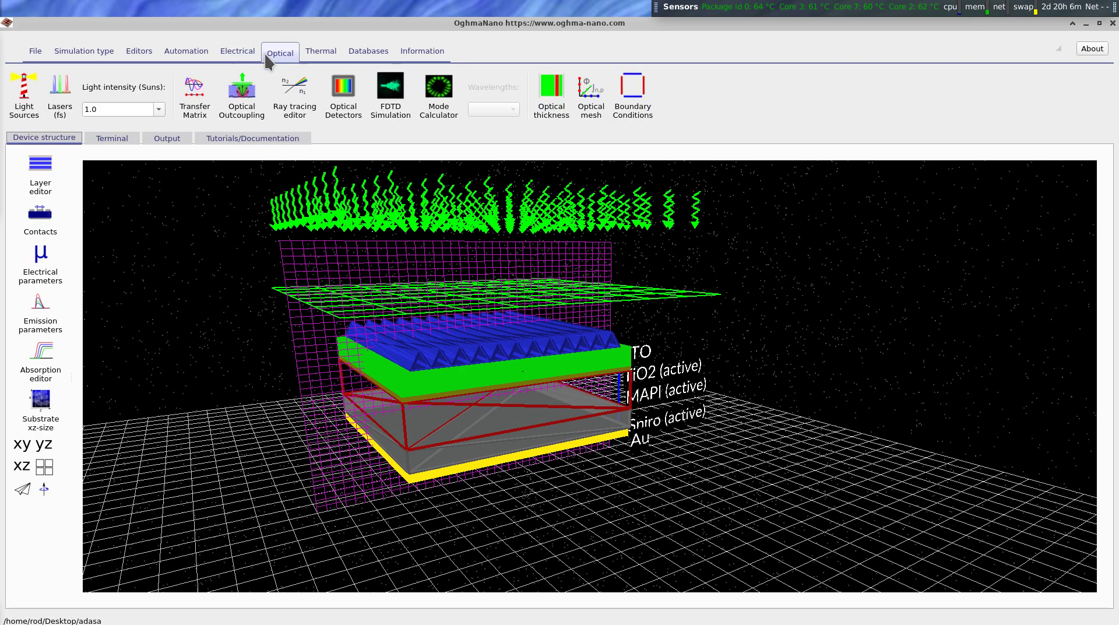
click(201, 102)
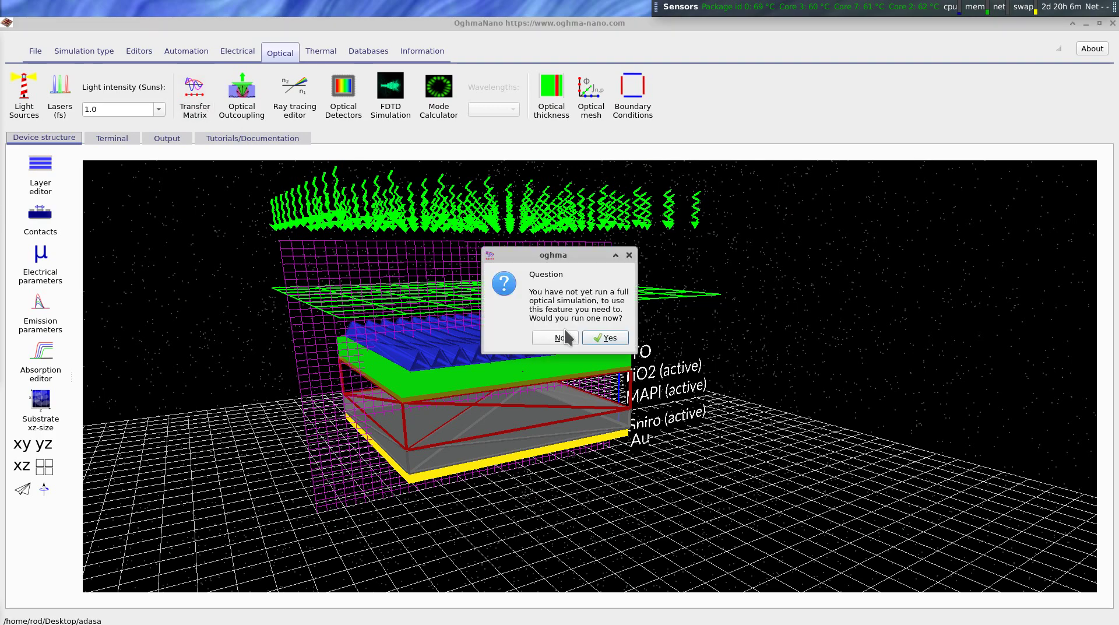
click(568, 337)
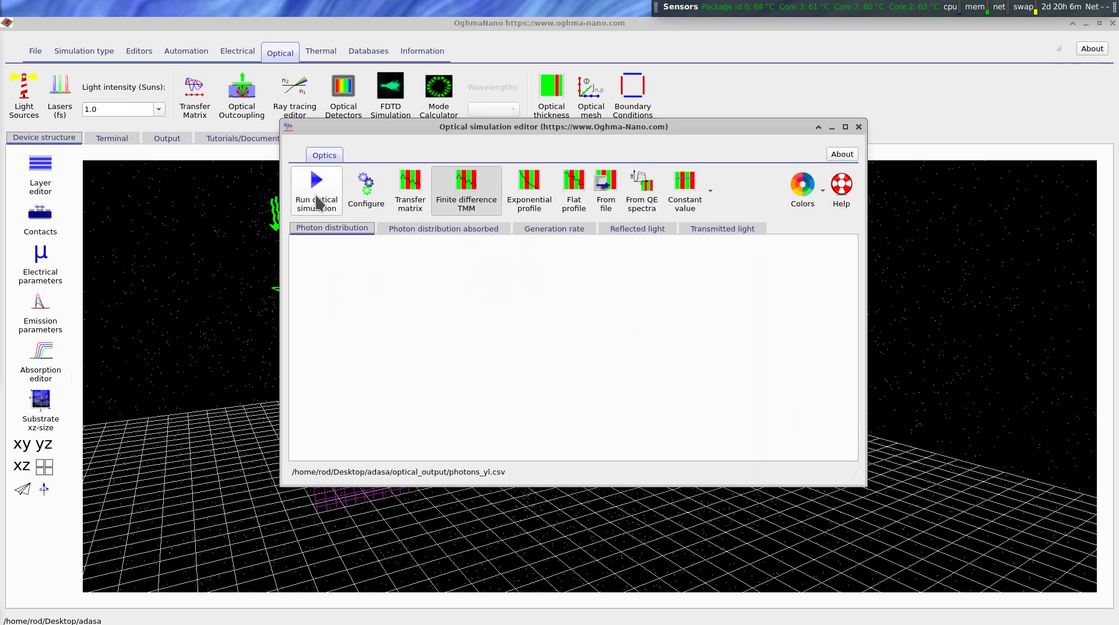
click(319, 203)
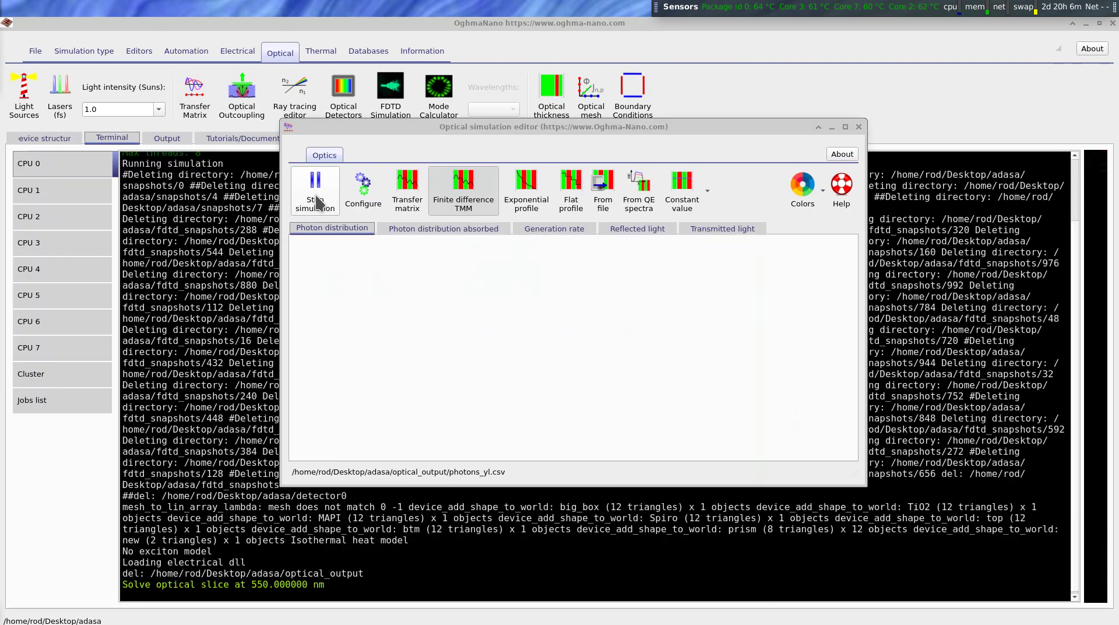
Reposition and enlarge the optical simulation editor beside the device view and inspect the absorbed photon distribution.
drag(501, 127, 737, 47)
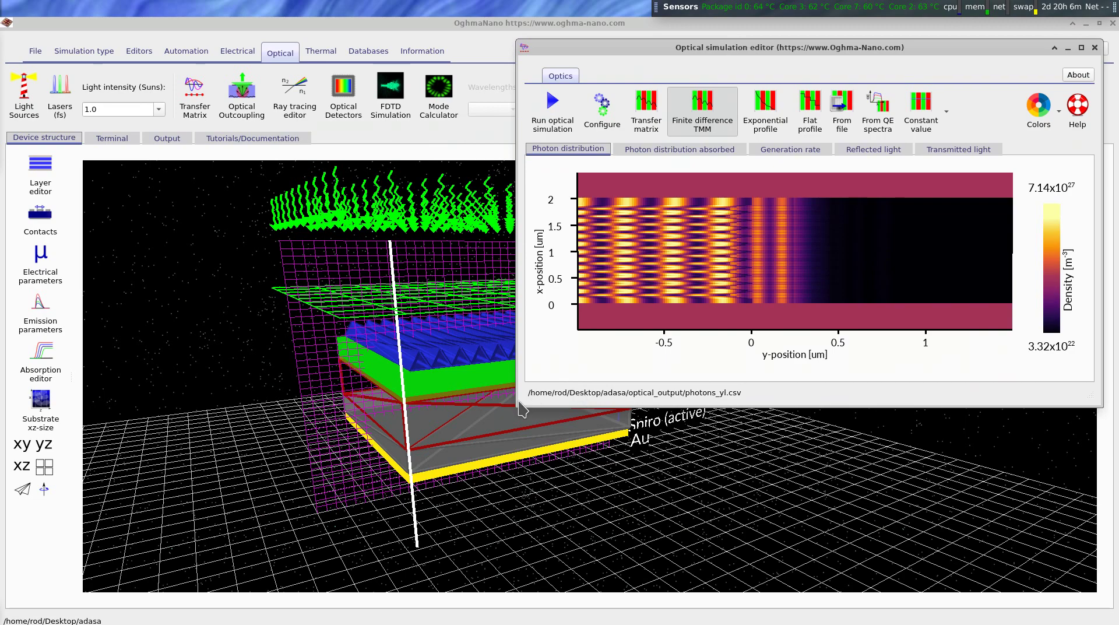
drag(523, 403, 509, 449)
click(655, 149)
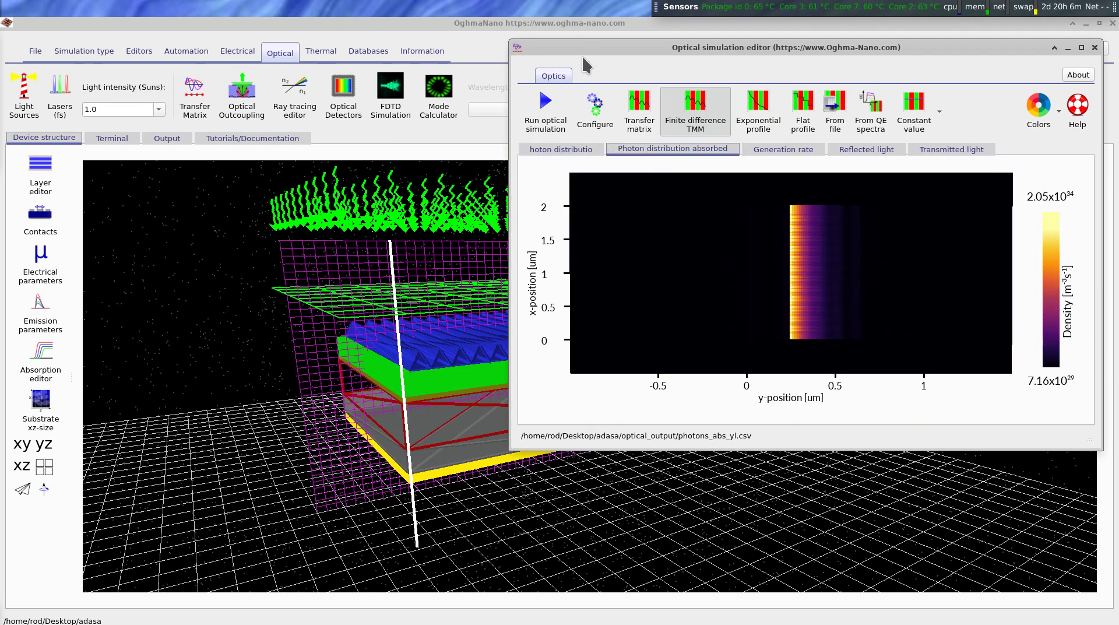
drag(585, 48, 563, 57)
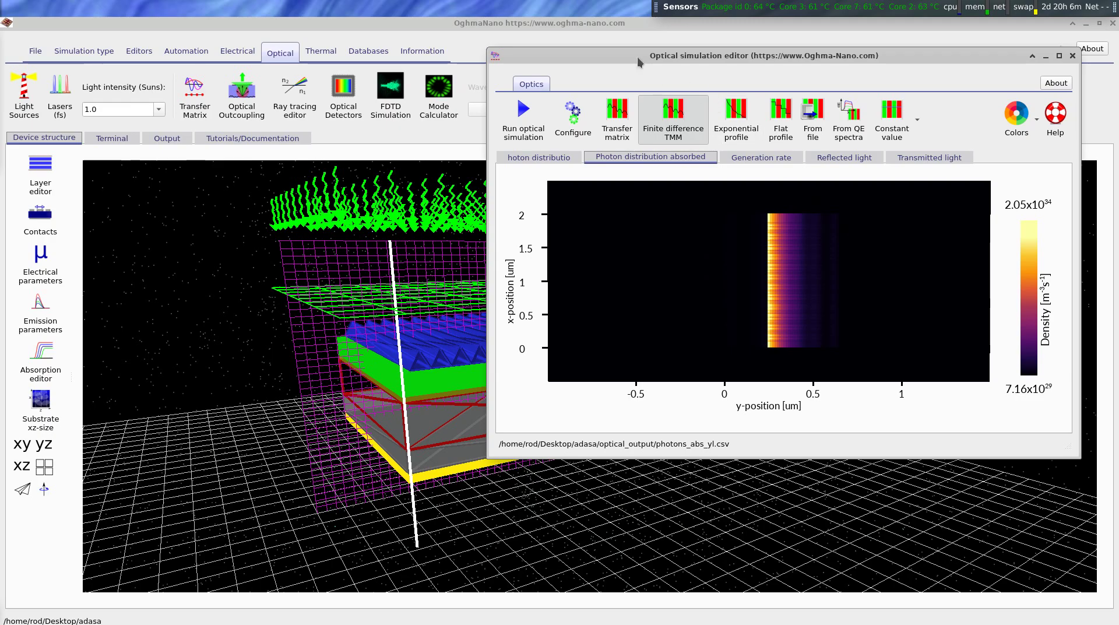
drag(638, 58, 549, 187)
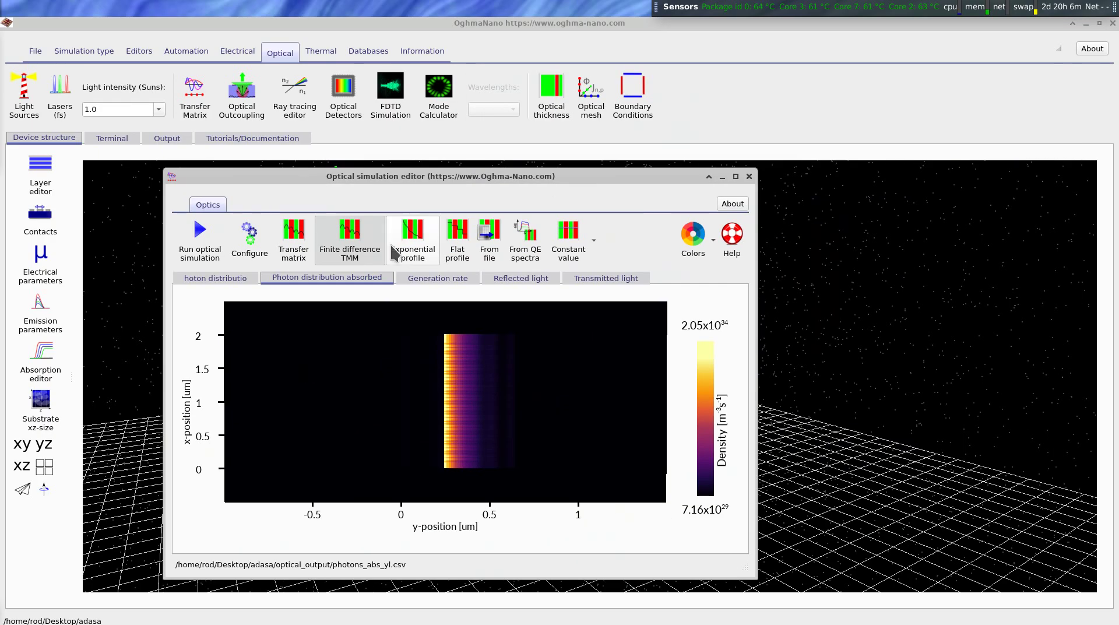
Set the wavelength range in the optical mesh to 20 points and move the mesh editor aside.
click(594, 105)
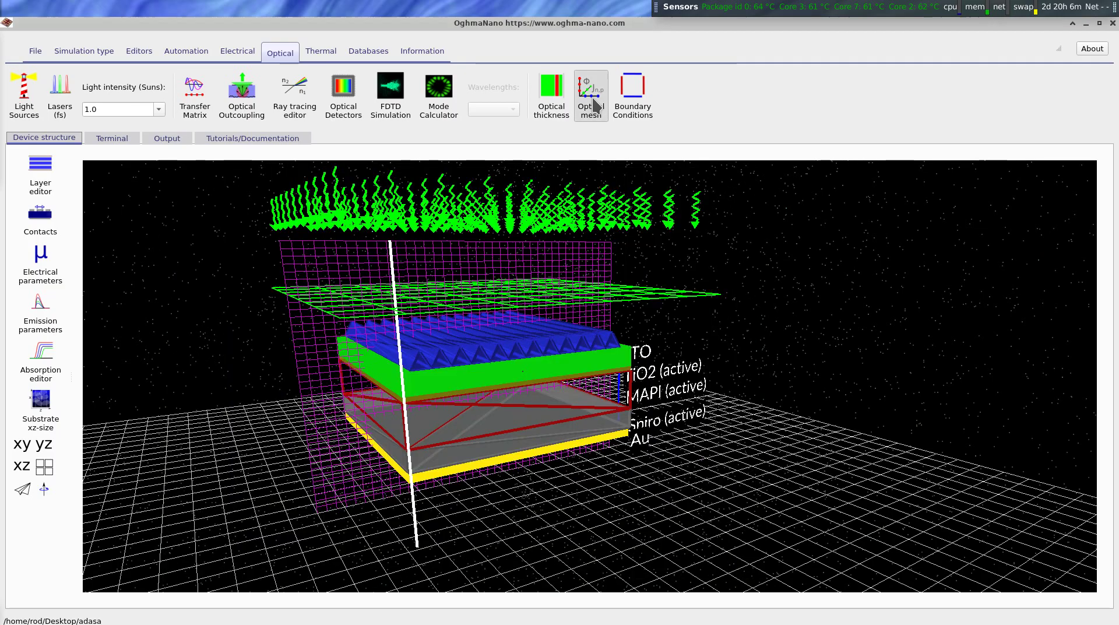
double_click(788, 184)
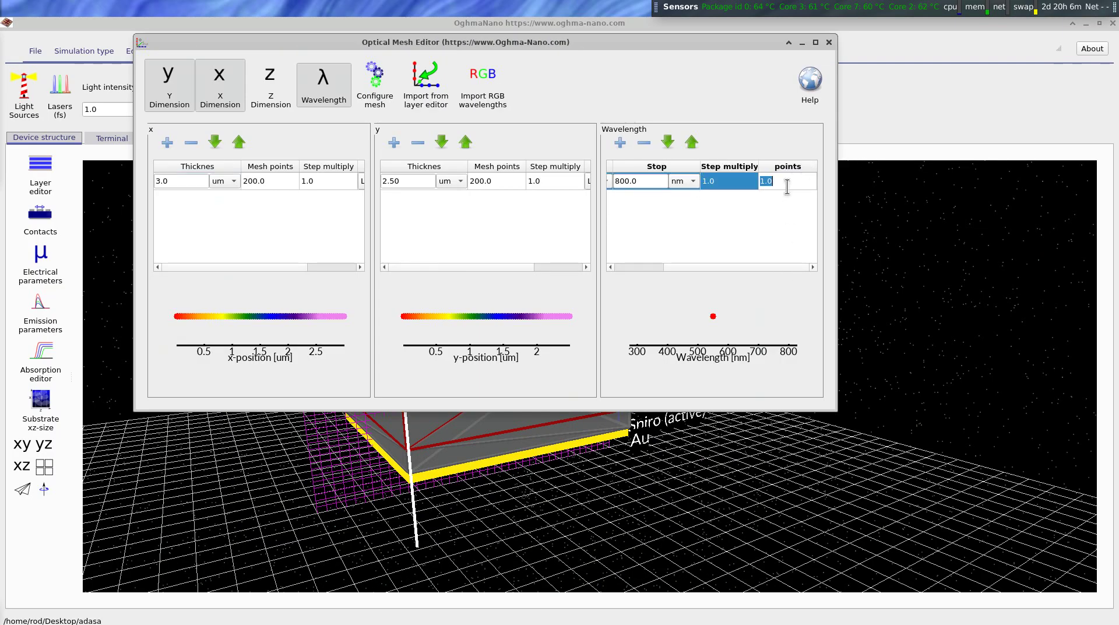
text(20)
key(Return)
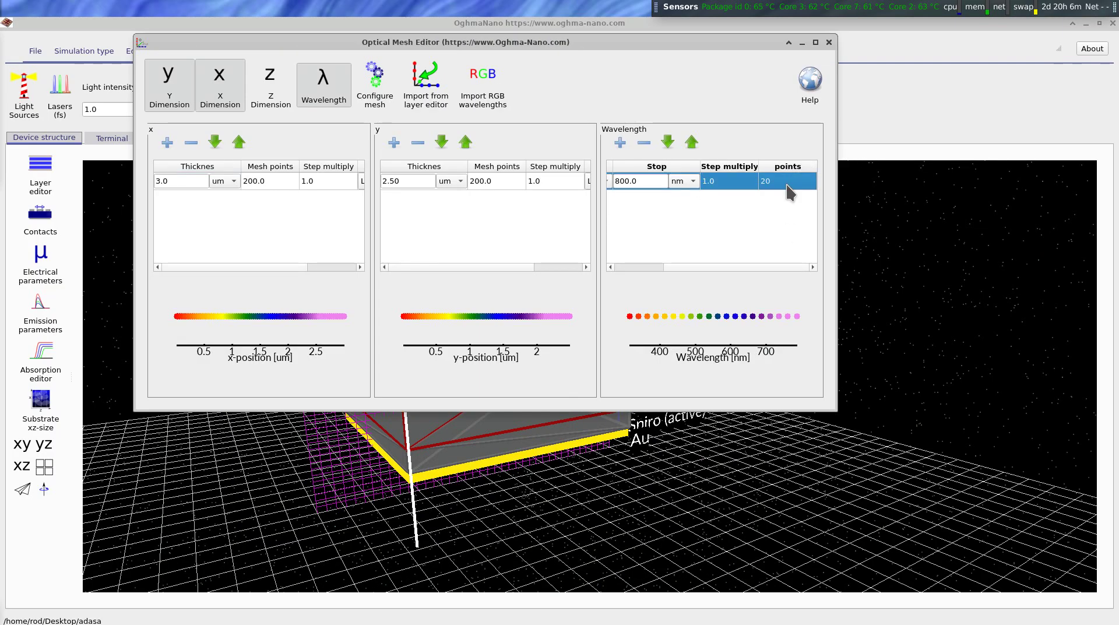
drag(685, 52, 839, 238)
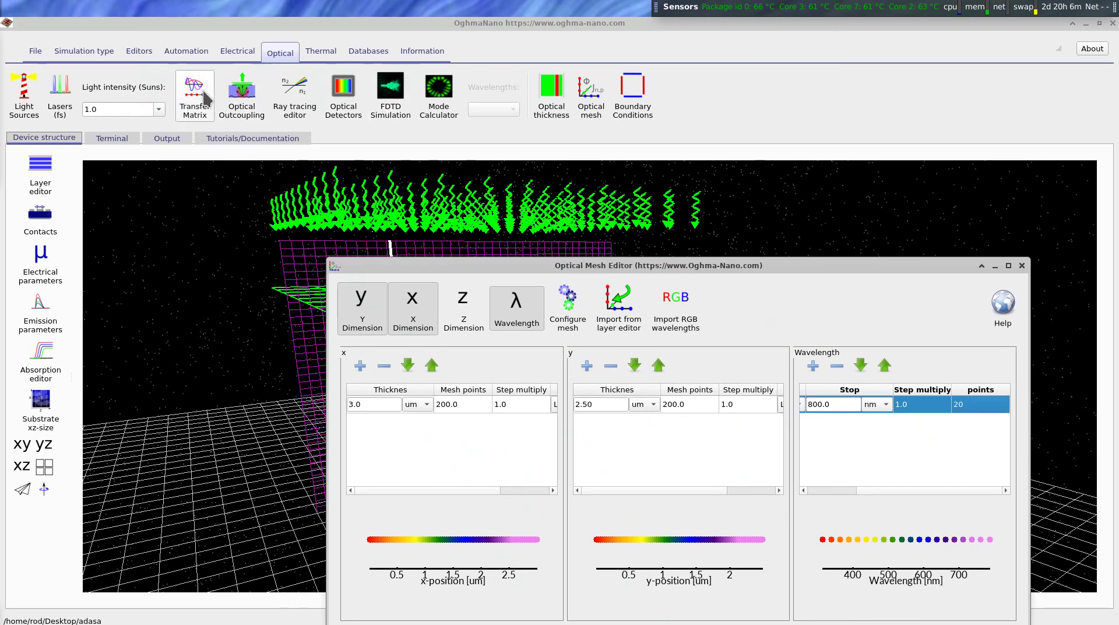
Reopen the Transfer Matrix editor, rerun the optical simulation and show the absorbed photon distribution.
click(200, 98)
drag(382, 153, 654, 83)
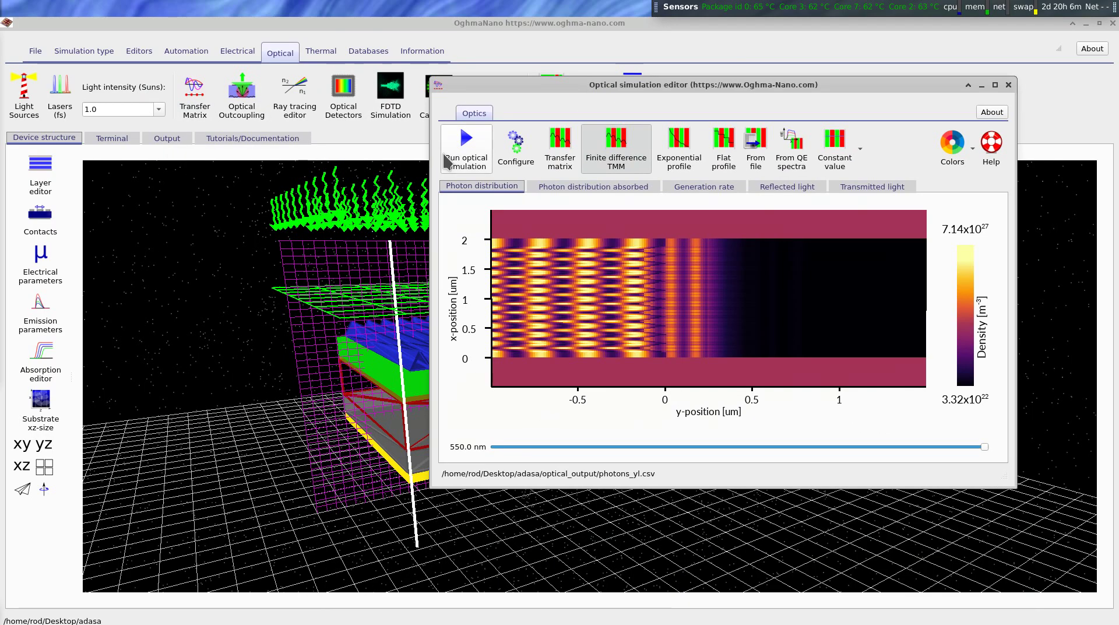
click(461, 153)
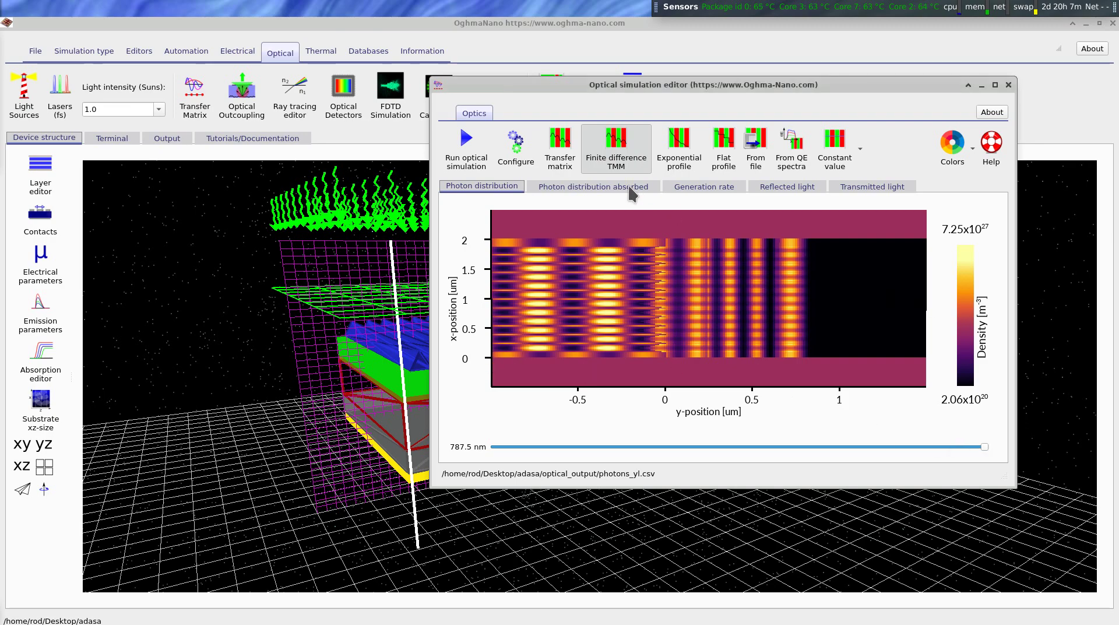
click(651, 192)
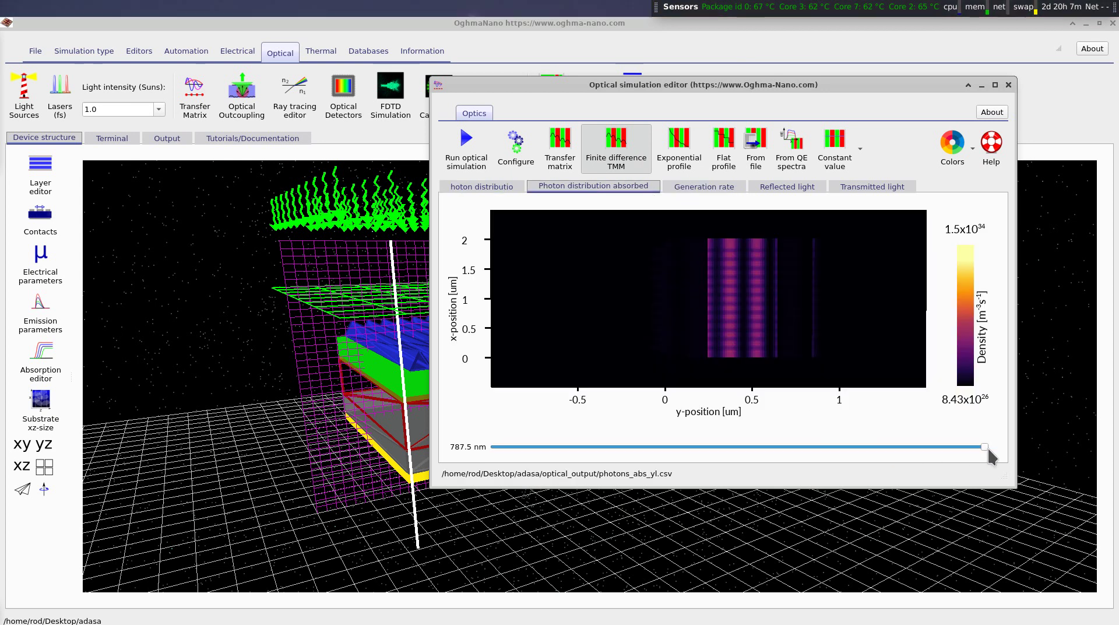
Examine the absorbed photon distribution at 462.5, 562.5 and 637.5 nm, then close the optical simulation editor.
drag(989, 452, 662, 458)
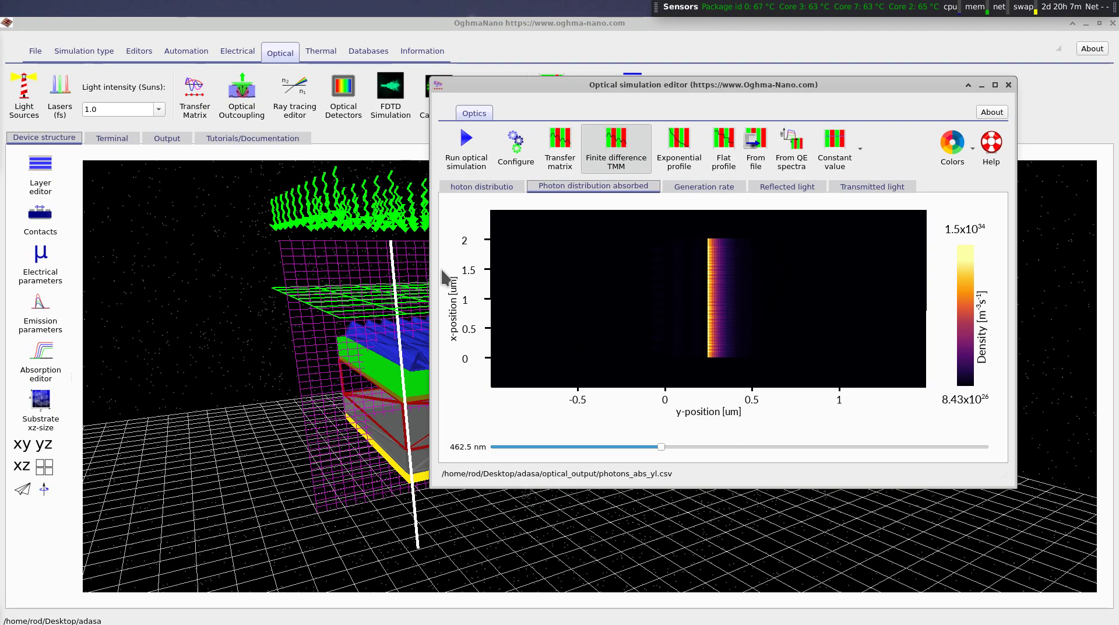
drag(517, 85, 531, 142)
drag(669, 509, 756, 508)
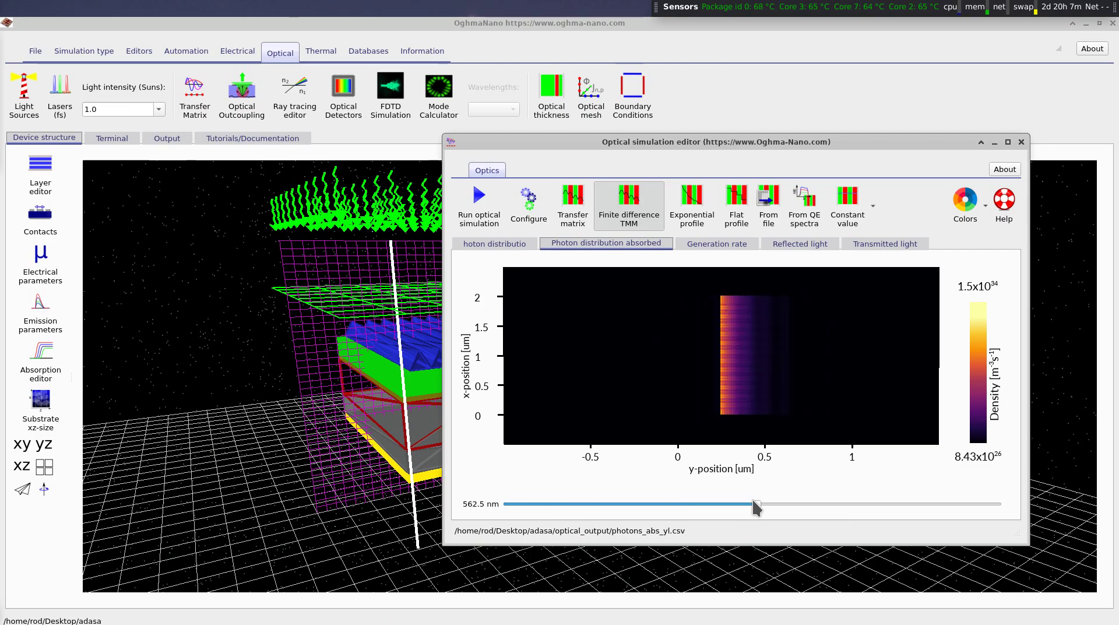
drag(756, 508, 836, 512)
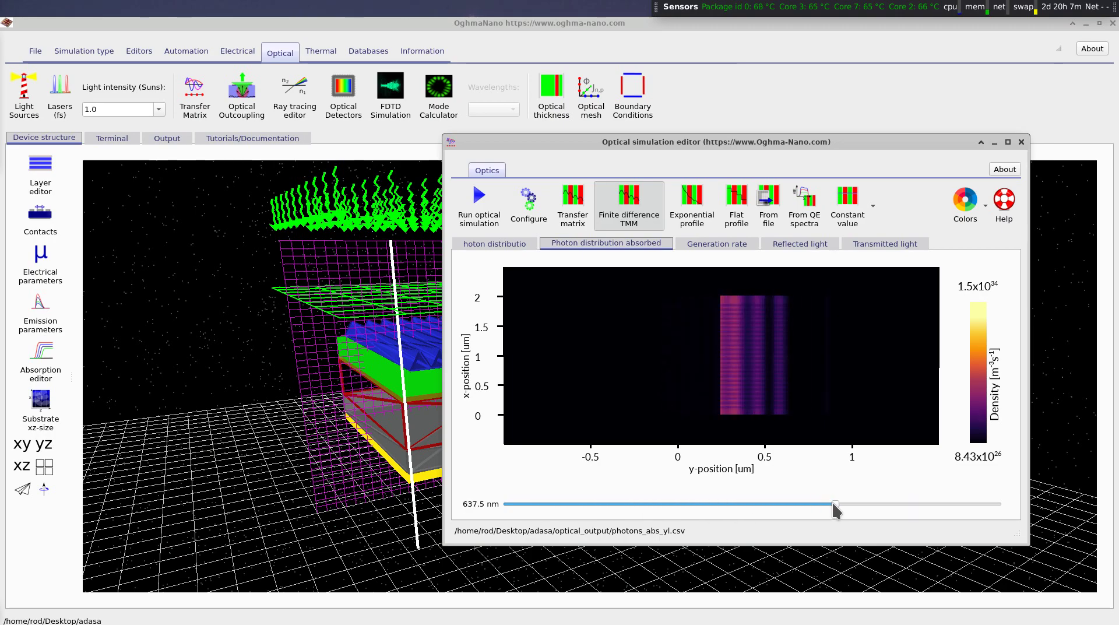
click(1022, 142)
Set the charge carrier generation model of the JV experiment to Transfer Matrix and close its editor.
click(144, 55)
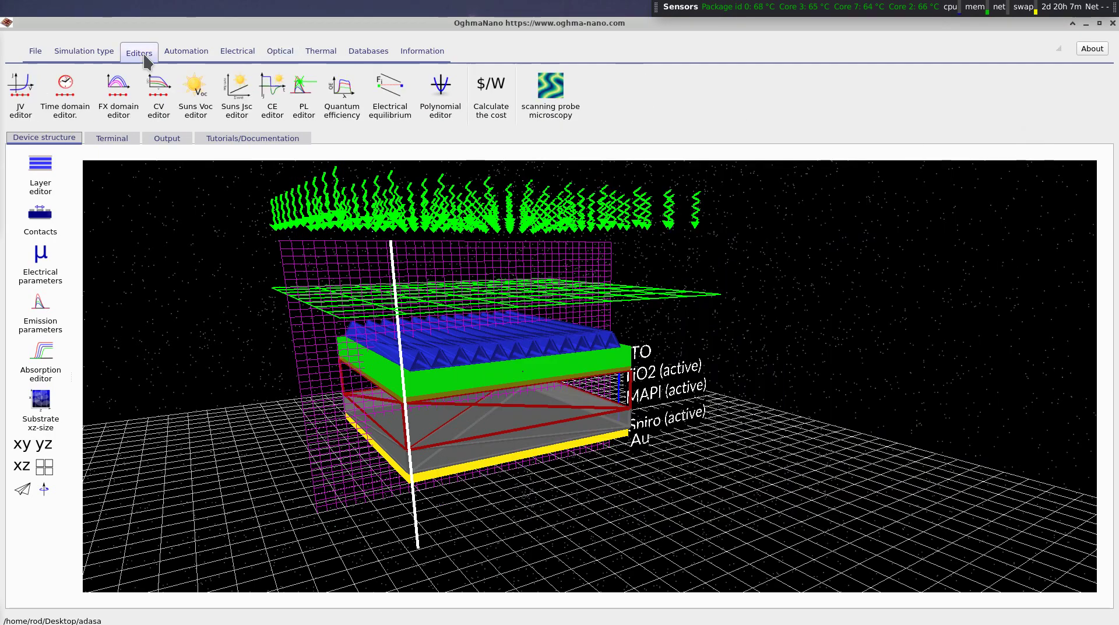
click(32, 117)
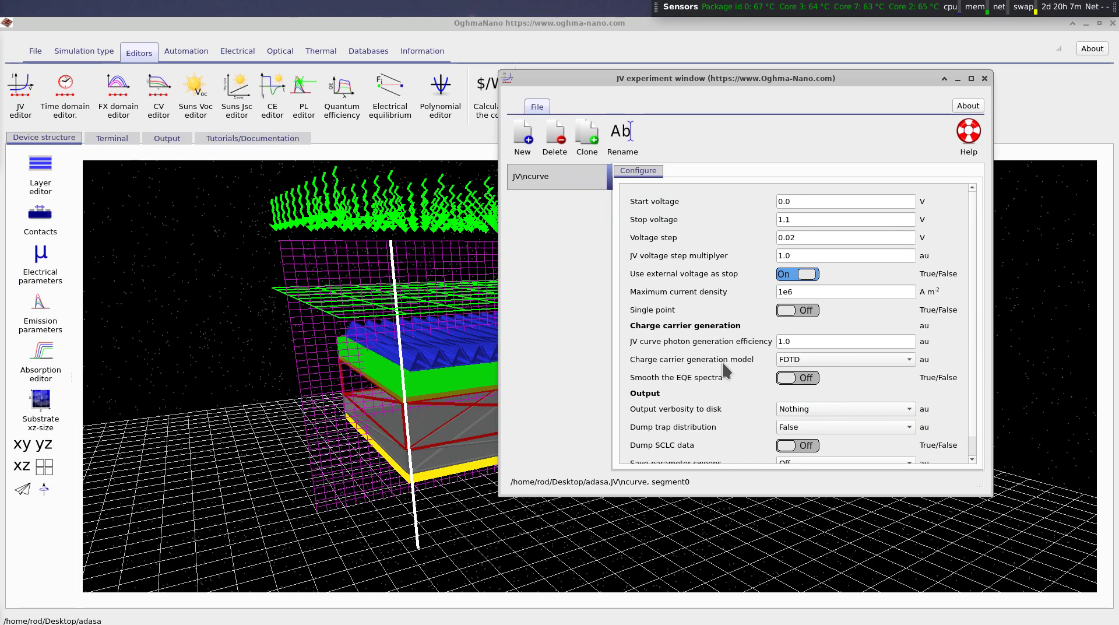
click(803, 360)
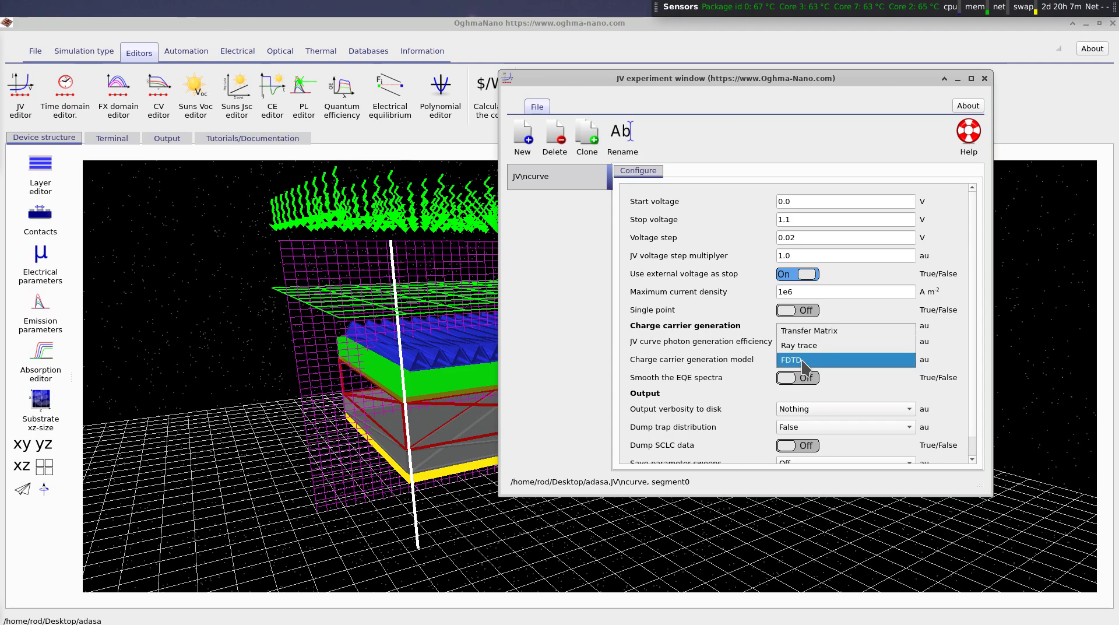
click(815, 327)
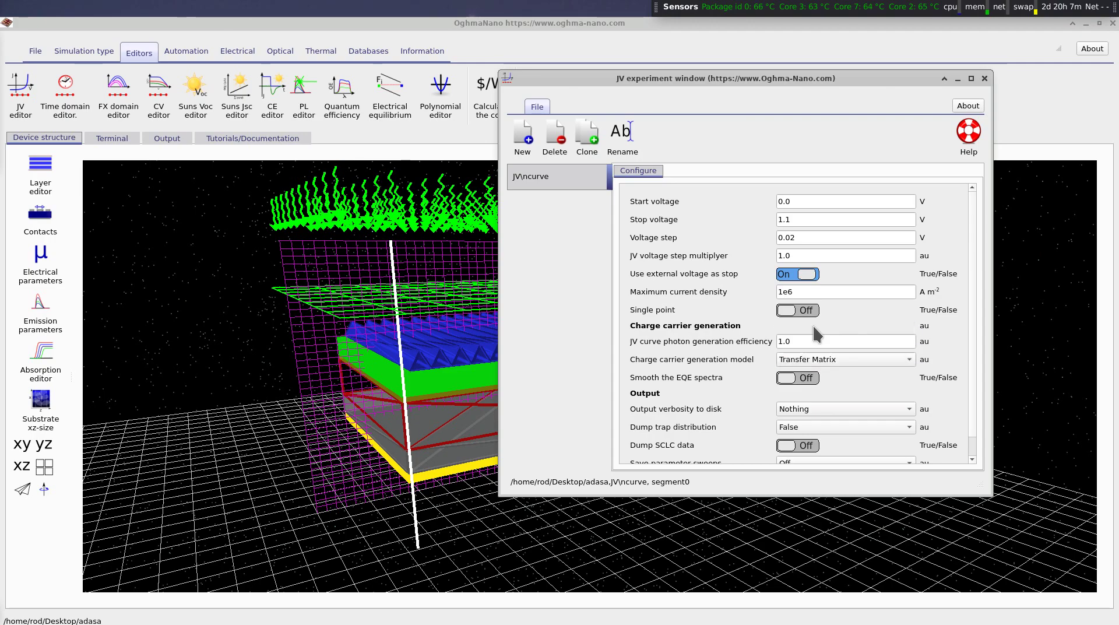
click(985, 80)
Run the simulation and review its results in the jv.csv plot and the terminal output.
click(36, 54)
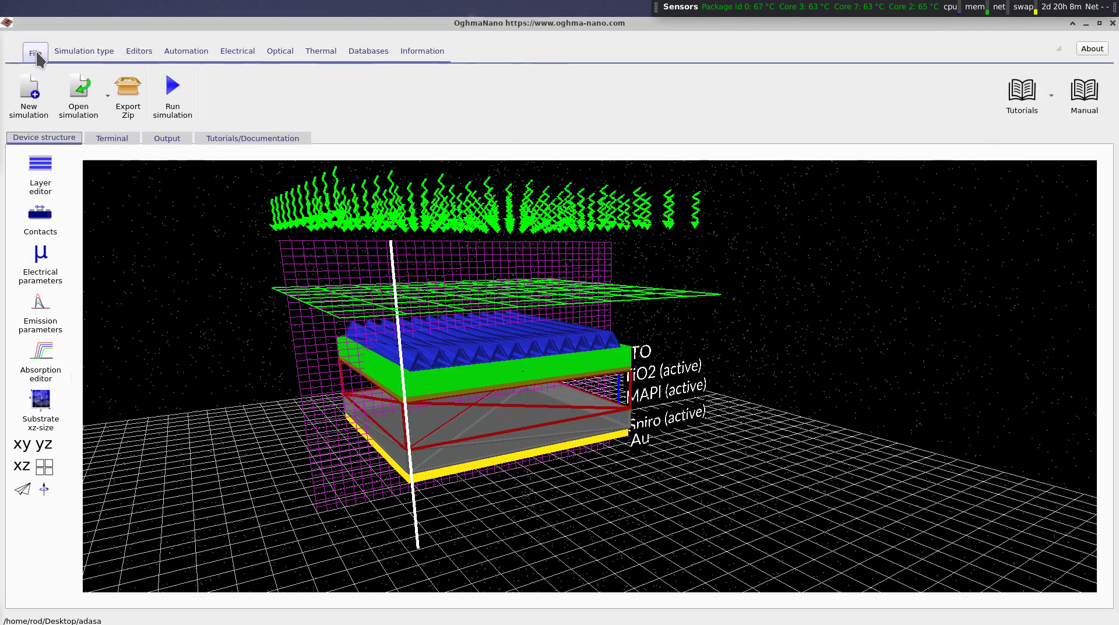
click(172, 92)
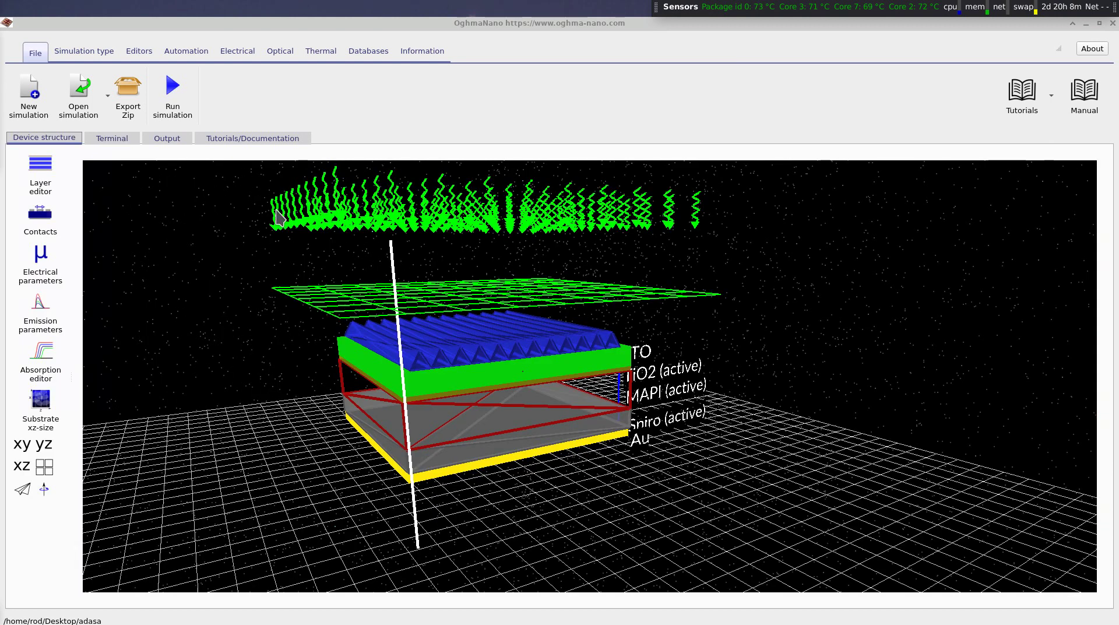
click(182, 143)
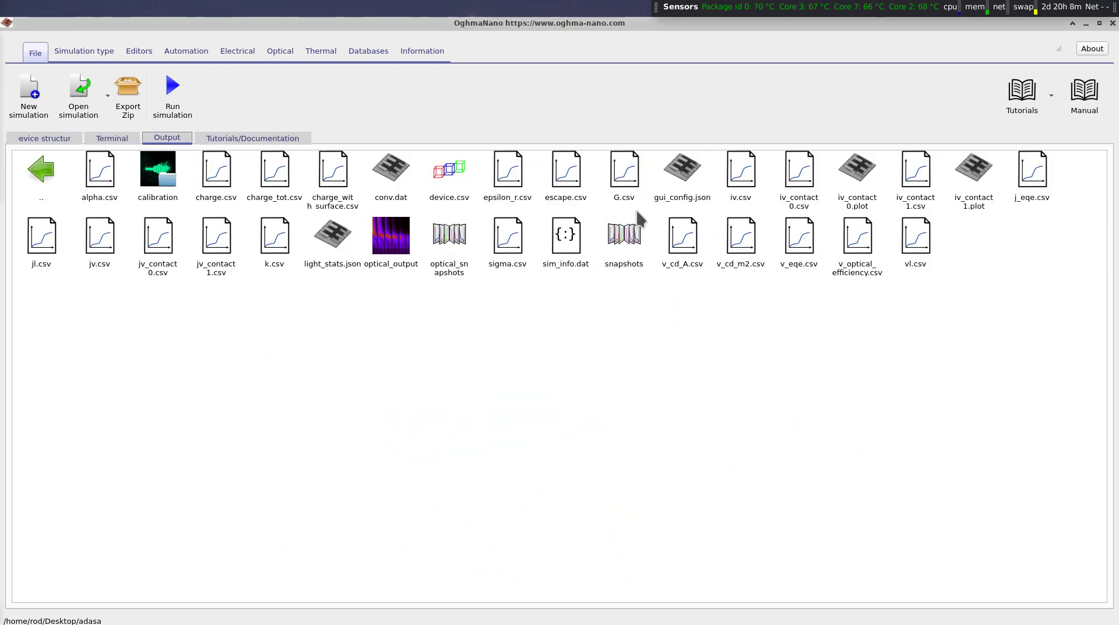
double_click(112, 251)
drag(518, 61, 763, 83)
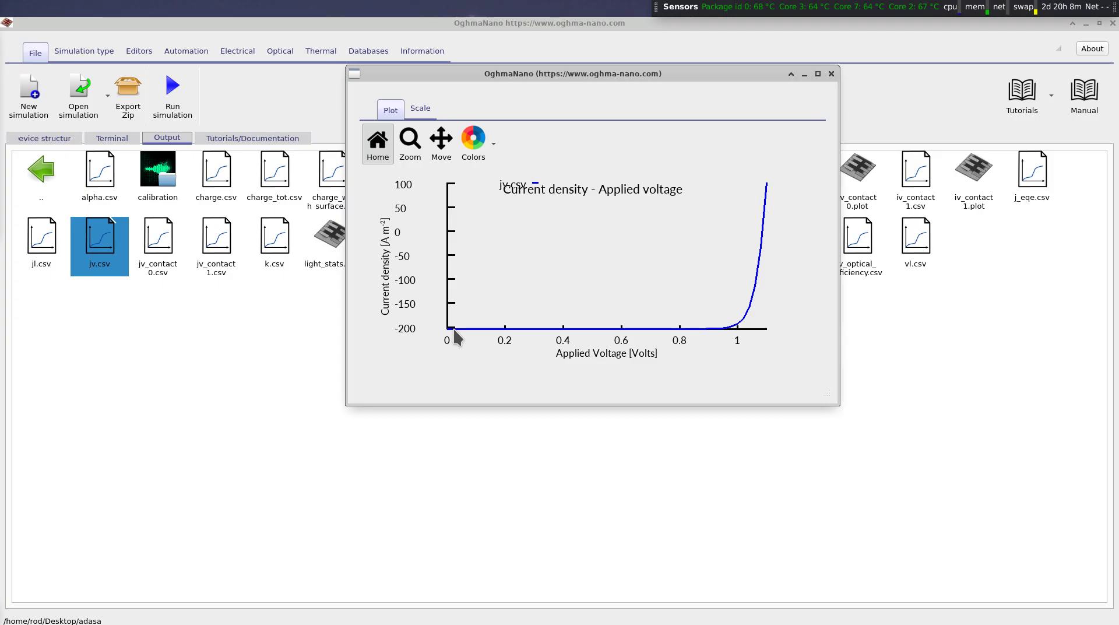
click(831, 74)
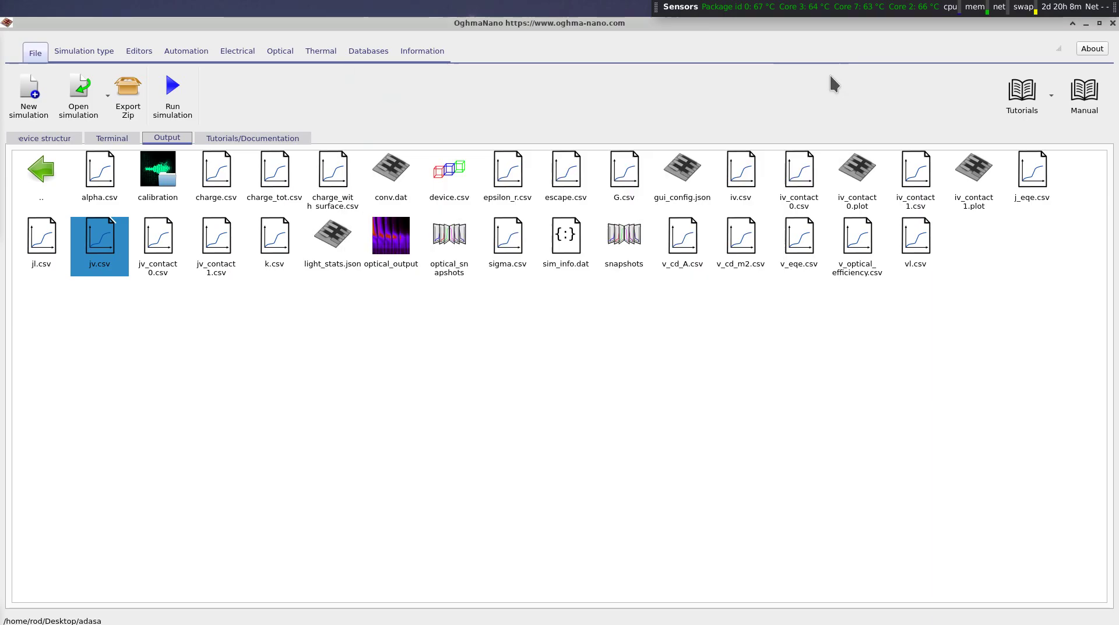
click(129, 142)
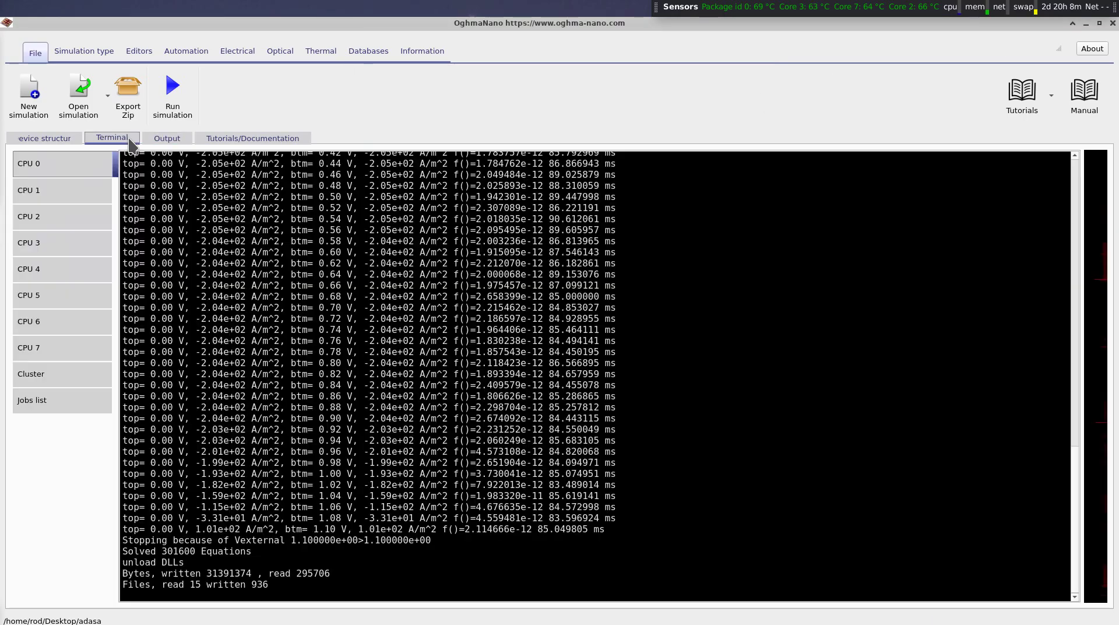
Review the refractive index and absorption spectra of the device layers in an enlarged absorption editor, then close it.
click(56, 141)
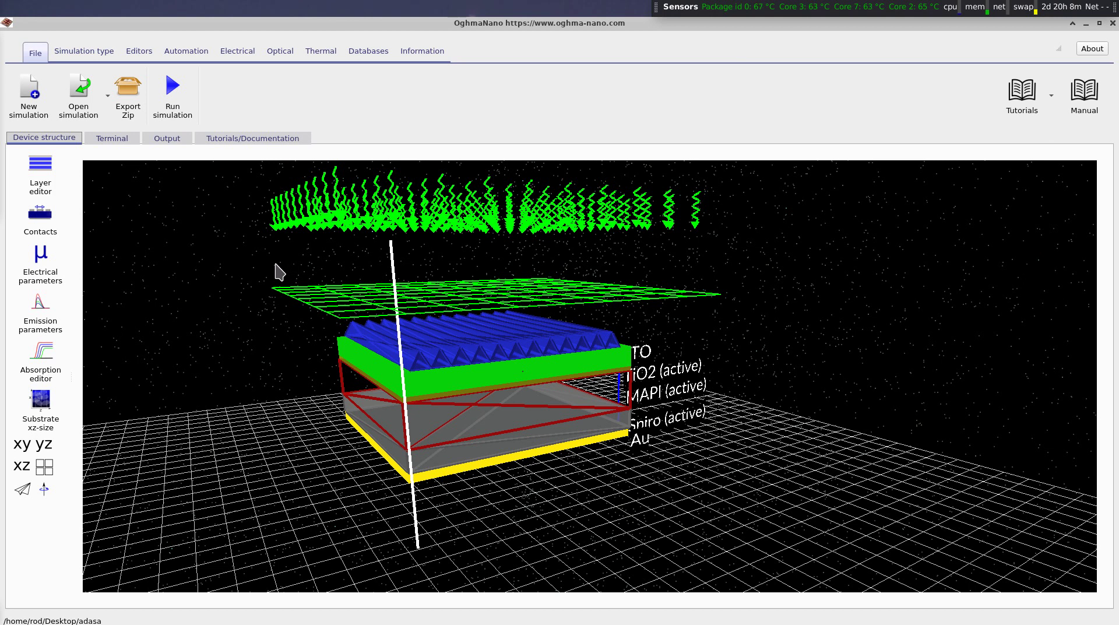
drag(276, 274, 222, 245)
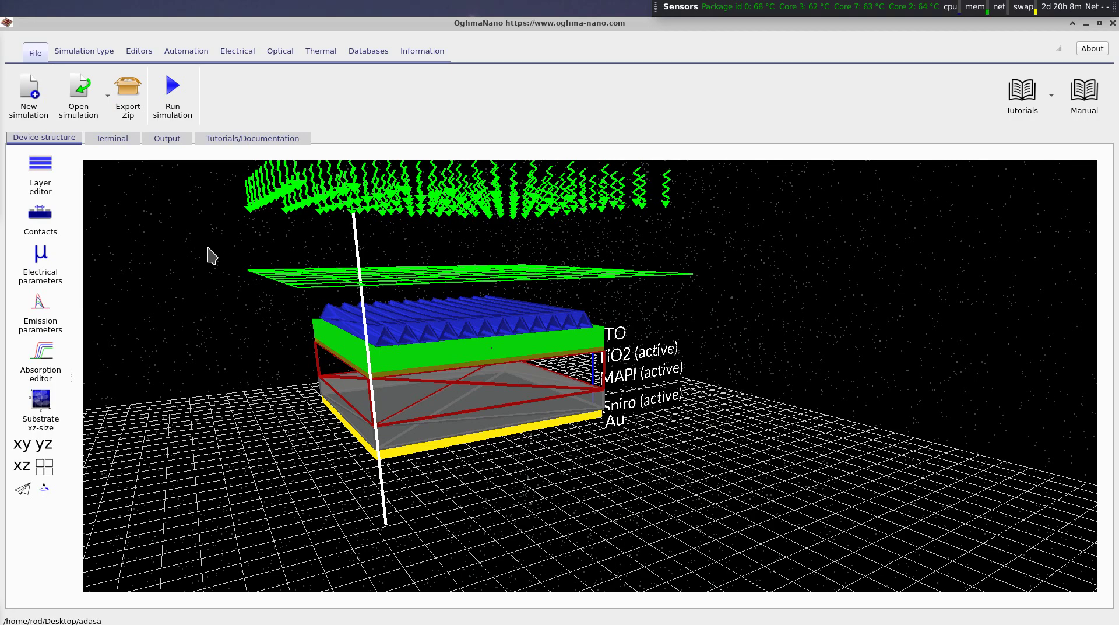
click(42, 368)
drag(247, 39, 486, 67)
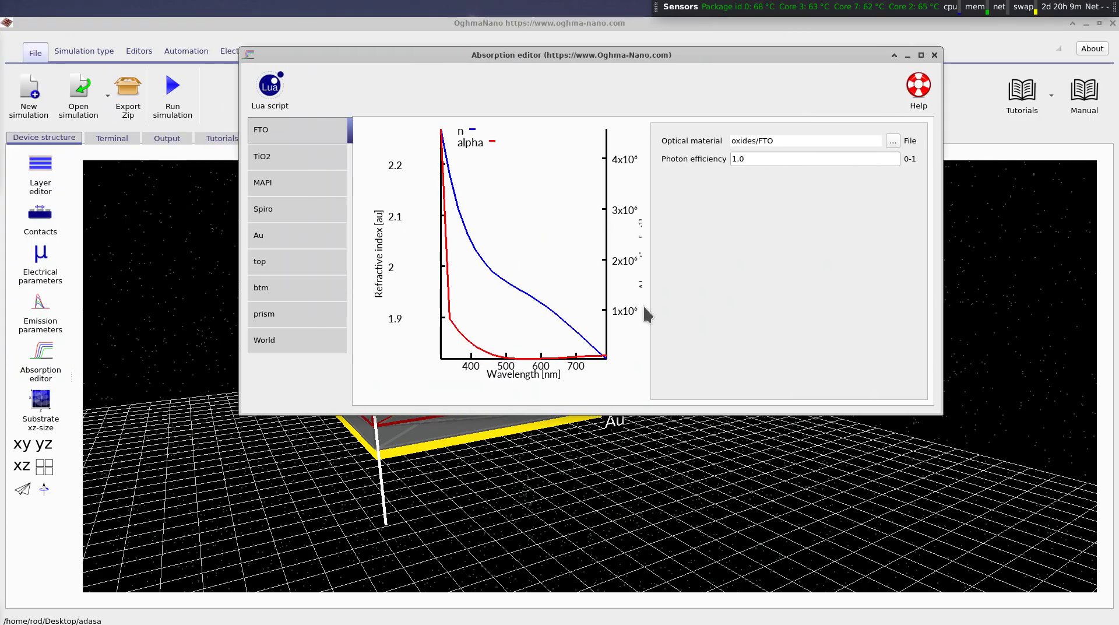
drag(947, 420, 1033, 444)
scroll(290, 187, down, 3)
scroll(294, 234, down, 5)
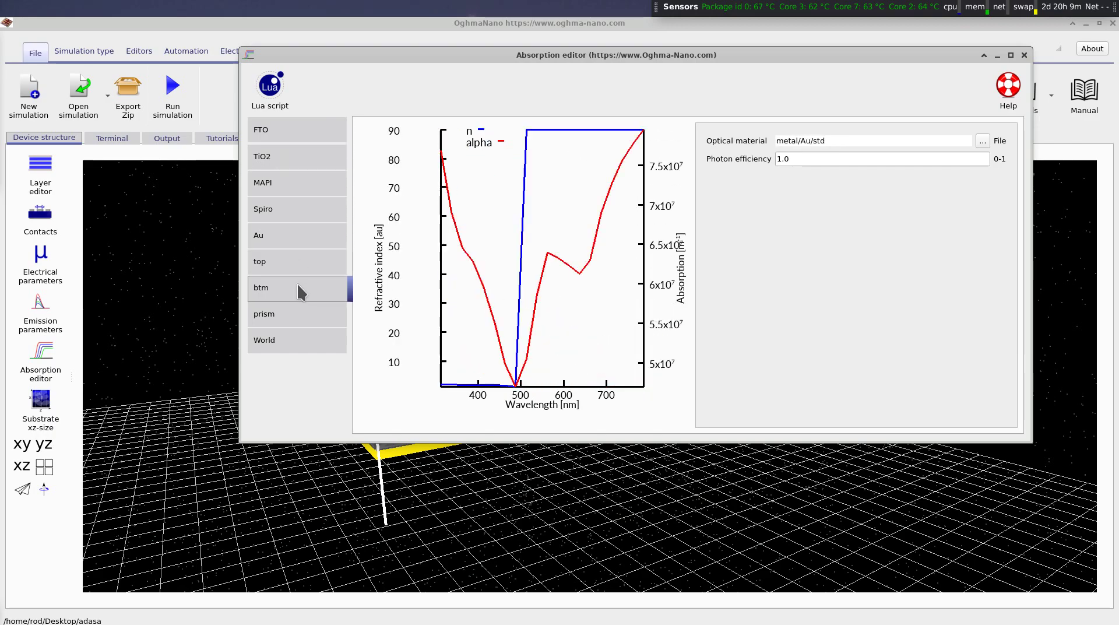
scroll(301, 303, up, 8)
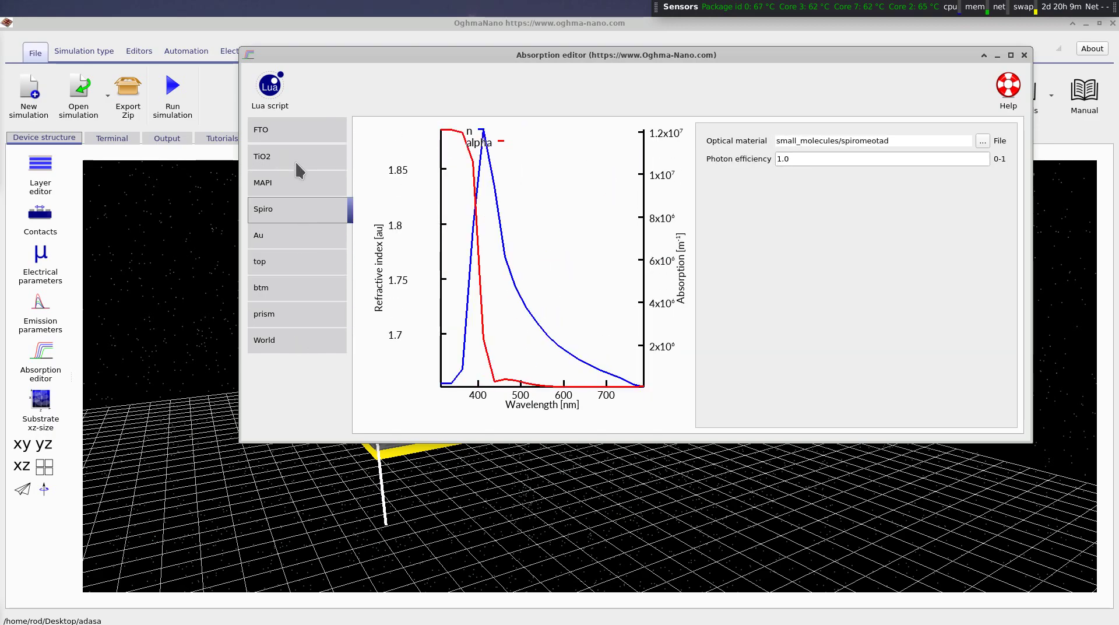
click(1024, 55)
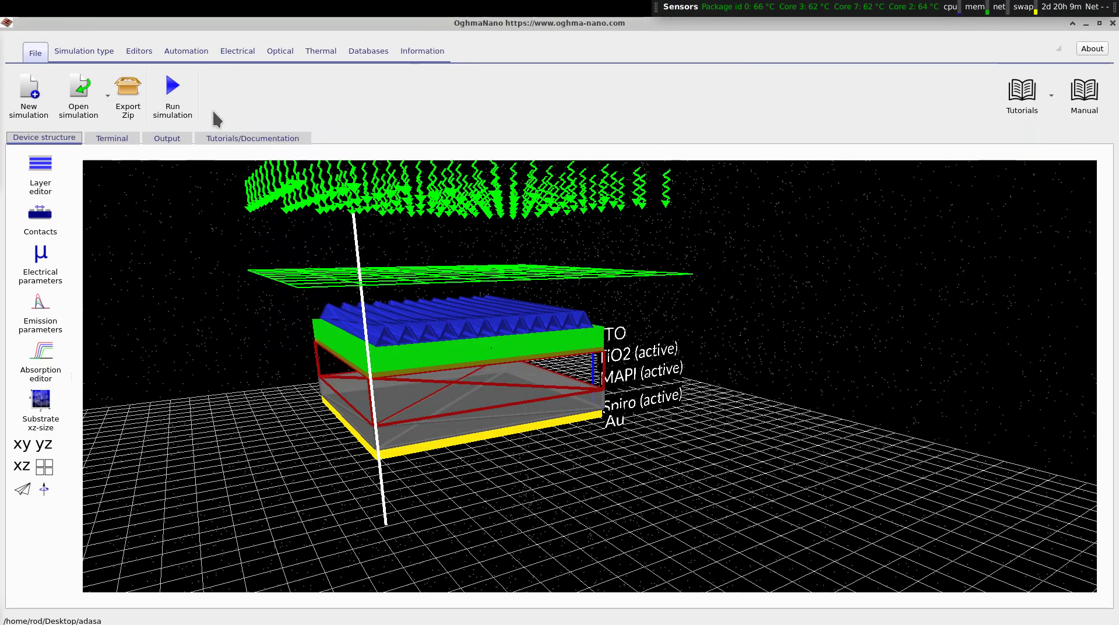
Open the light source's illumination settings, move the editor clear of the device view and list the illumination directions.
click(273, 51)
click(24, 99)
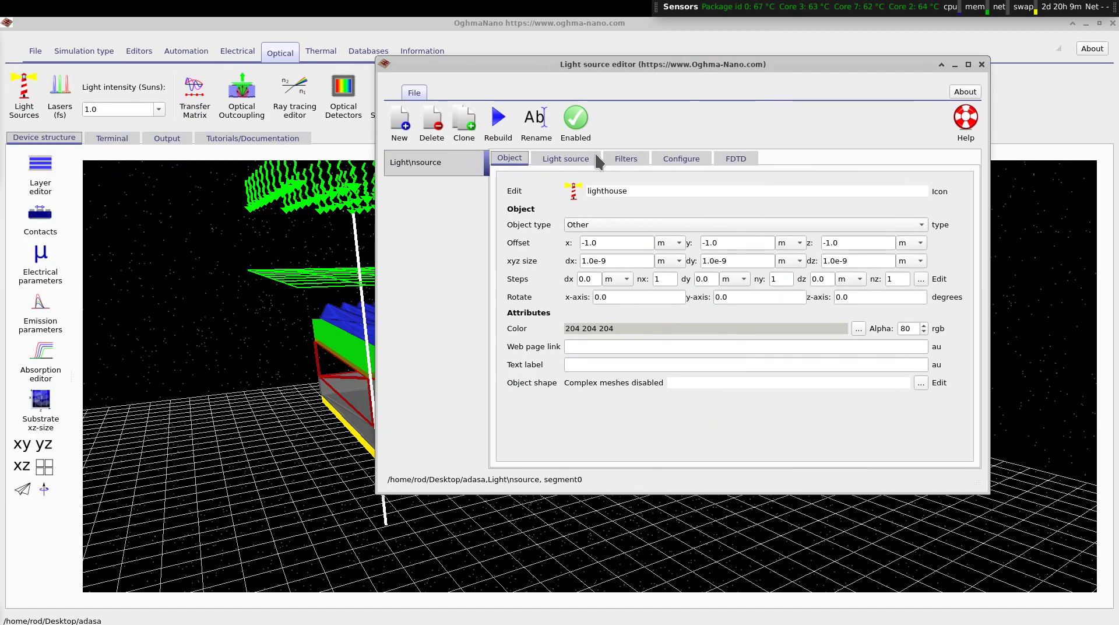
click(565, 158)
click(681, 159)
click(685, 189)
click(685, 190)
drag(686, 67, 865, 65)
click(813, 185)
click(685, 60)
drag(687, 60, 787, 59)
click(931, 186)
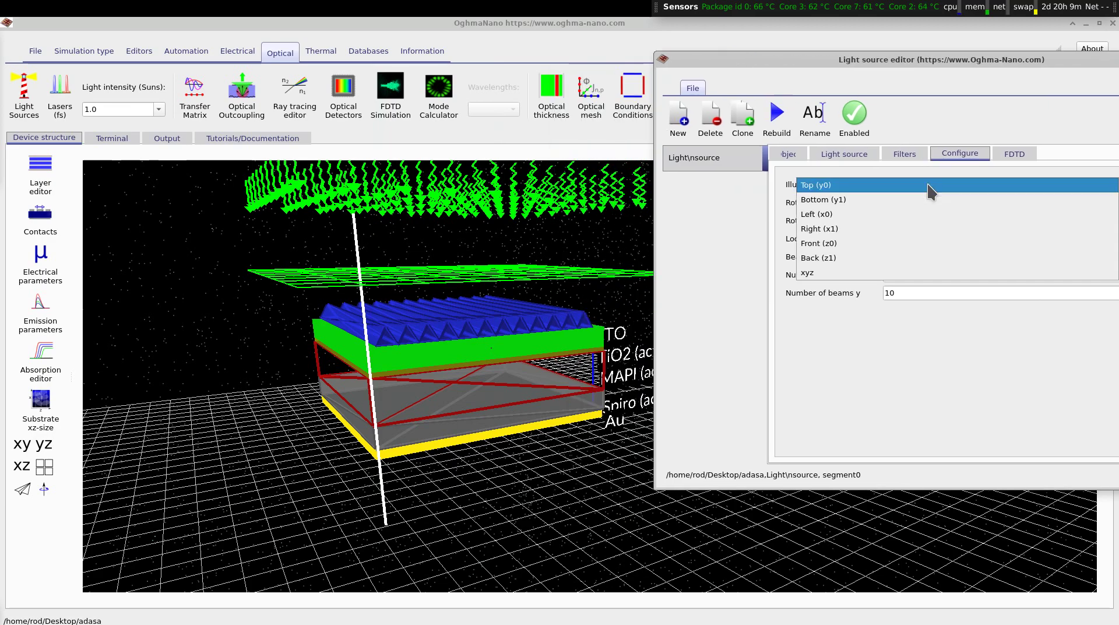
Preview the light source's illumination directions, set it to illuminate from Bottom (y1), and inspect the beams in the device view.
click(929, 185)
scroll(929, 185, down, 3)
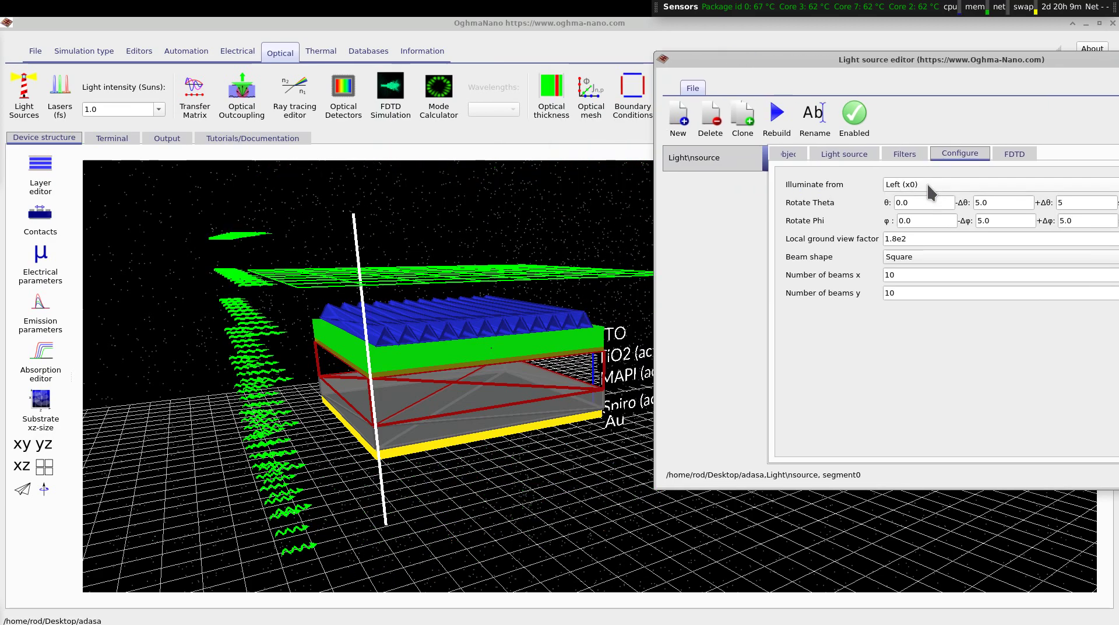
scroll(930, 185, down, 3)
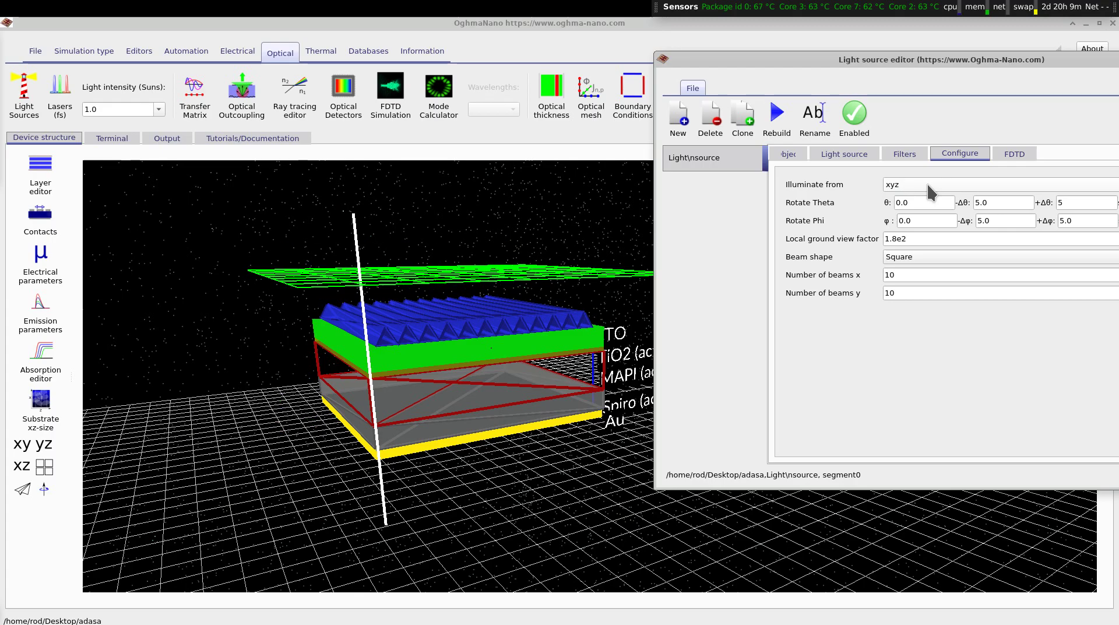
scroll(930, 190, up, 3)
click(931, 190)
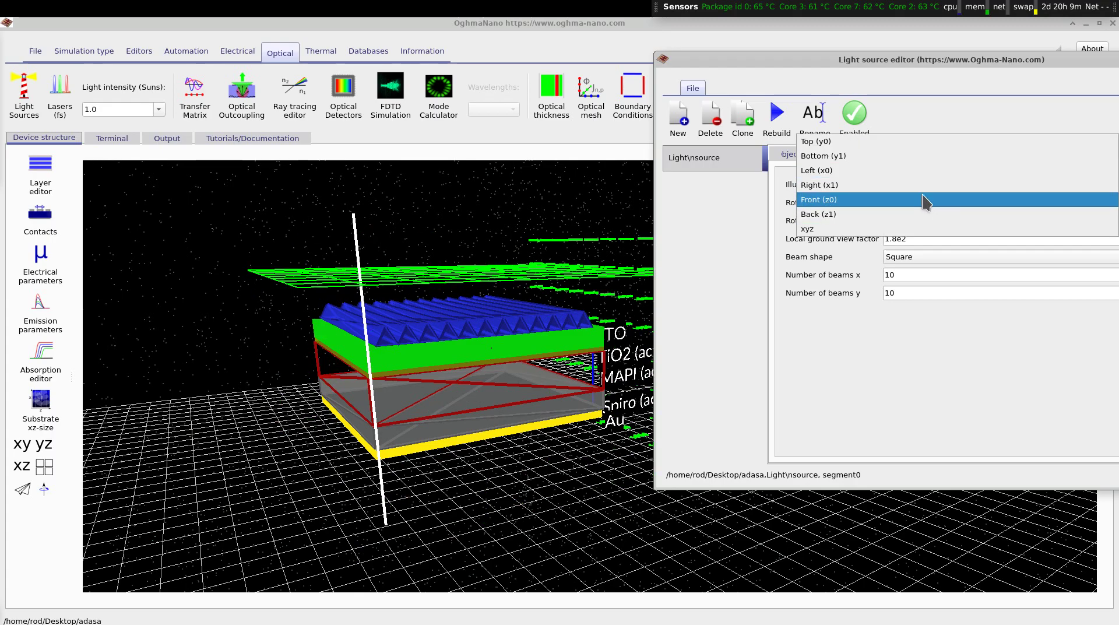
click(917, 156)
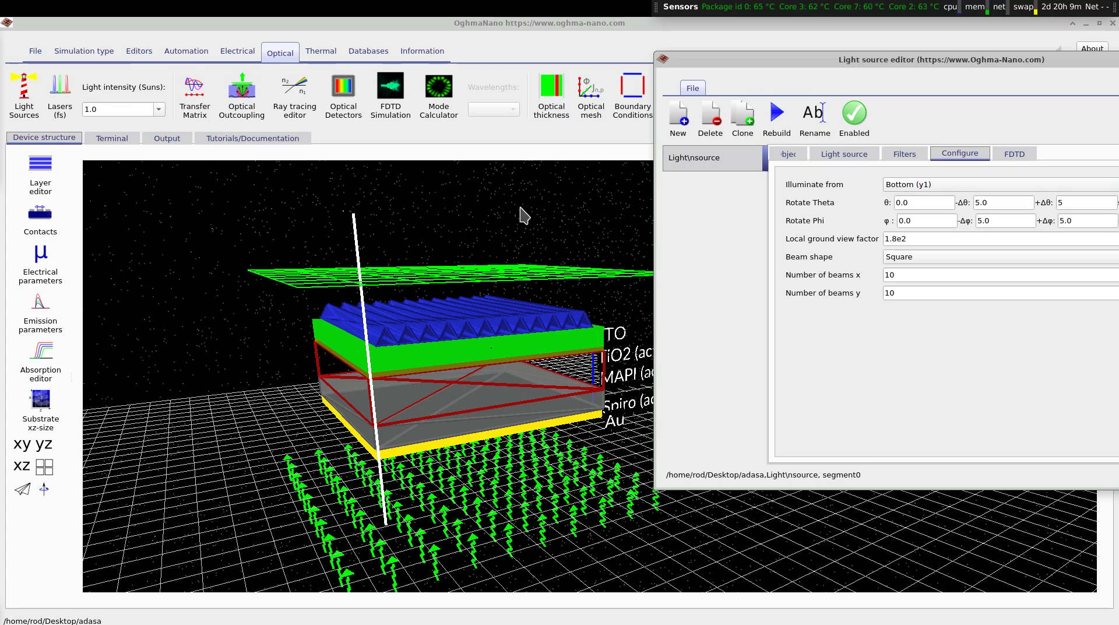
drag(506, 212, 497, 199)
right_click(497, 200)
click(713, 263)
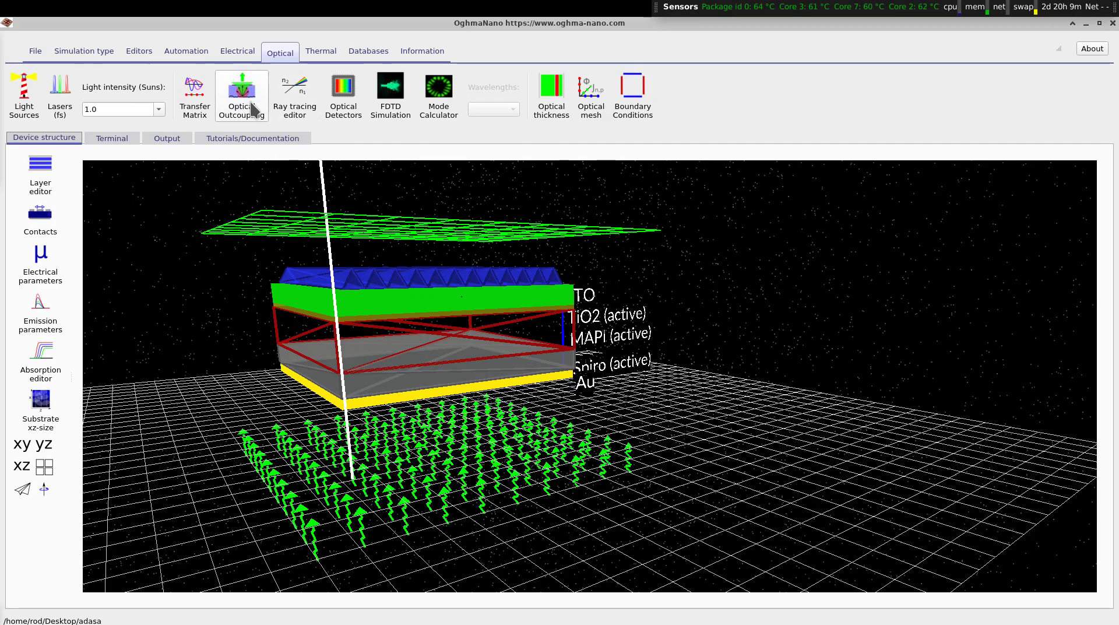
Reopen the light source settings and set the illumination direction to Top (y0).
click(33, 90)
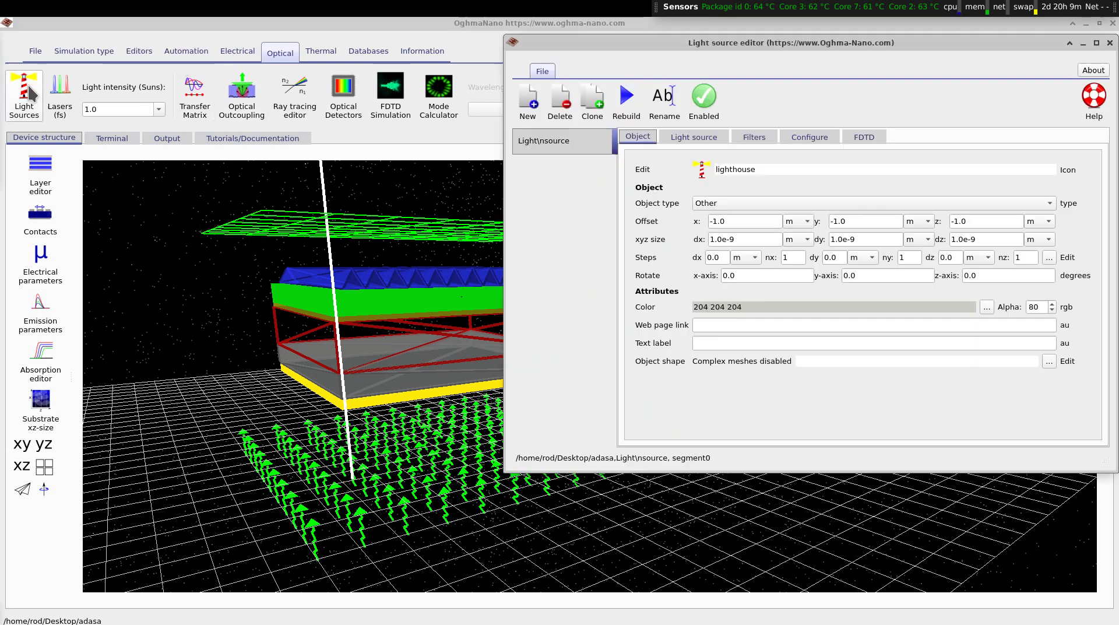
click(761, 143)
click(805, 139)
click(794, 168)
click(795, 155)
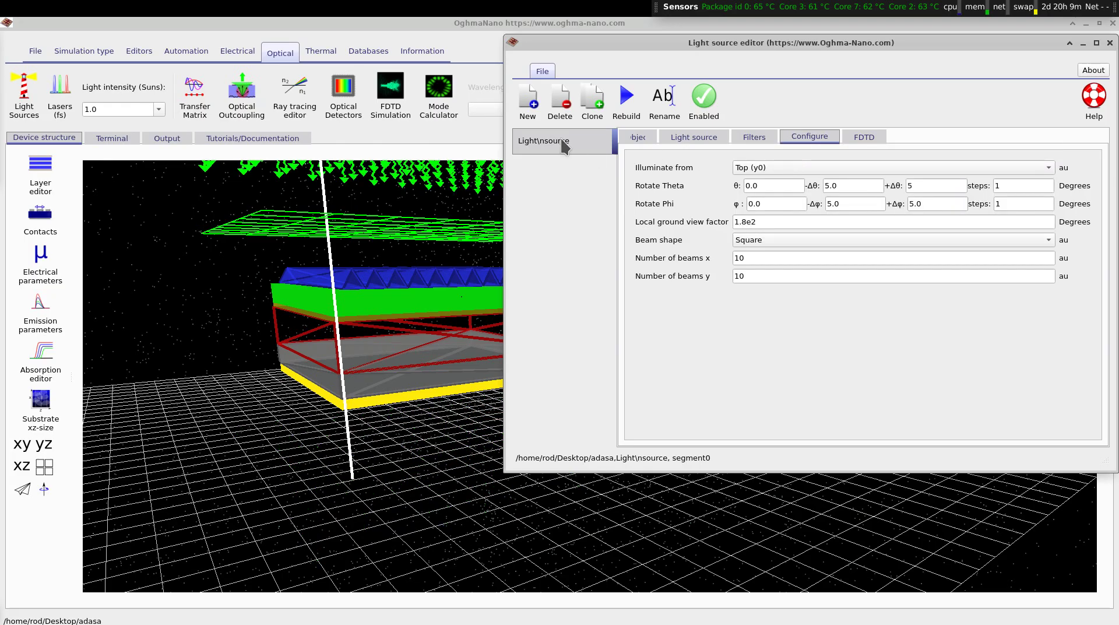
click(139, 52)
click(107, 52)
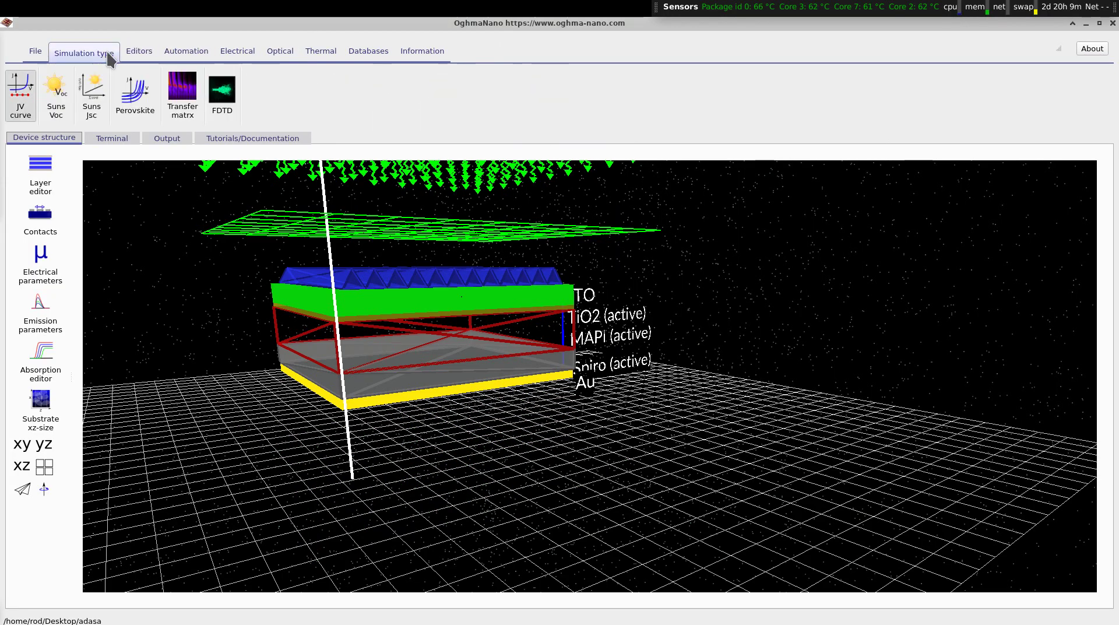
click(35, 52)
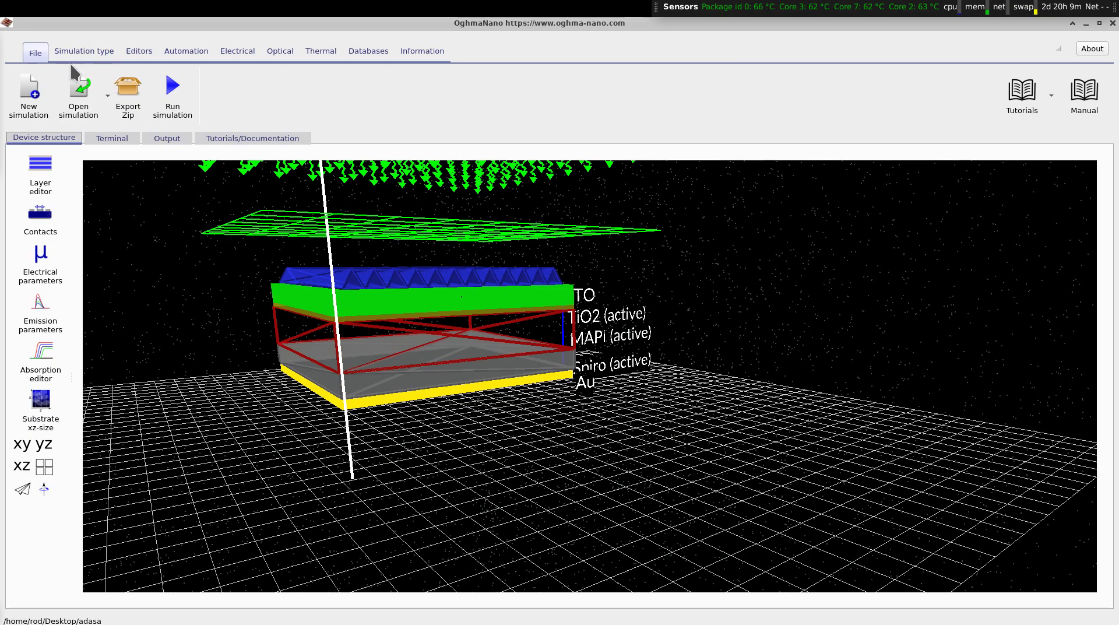
click(83, 51)
click(139, 51)
Set the light source's Rotate Theta and Rotate Phi angles to 5.0 degrees each.
click(279, 51)
click(24, 92)
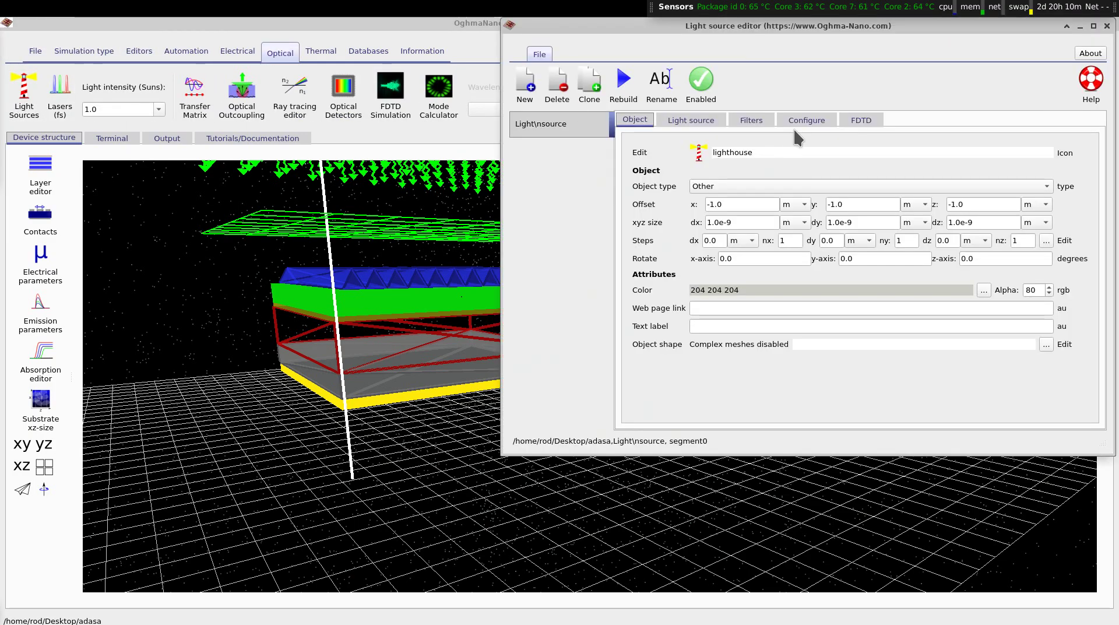
click(791, 123)
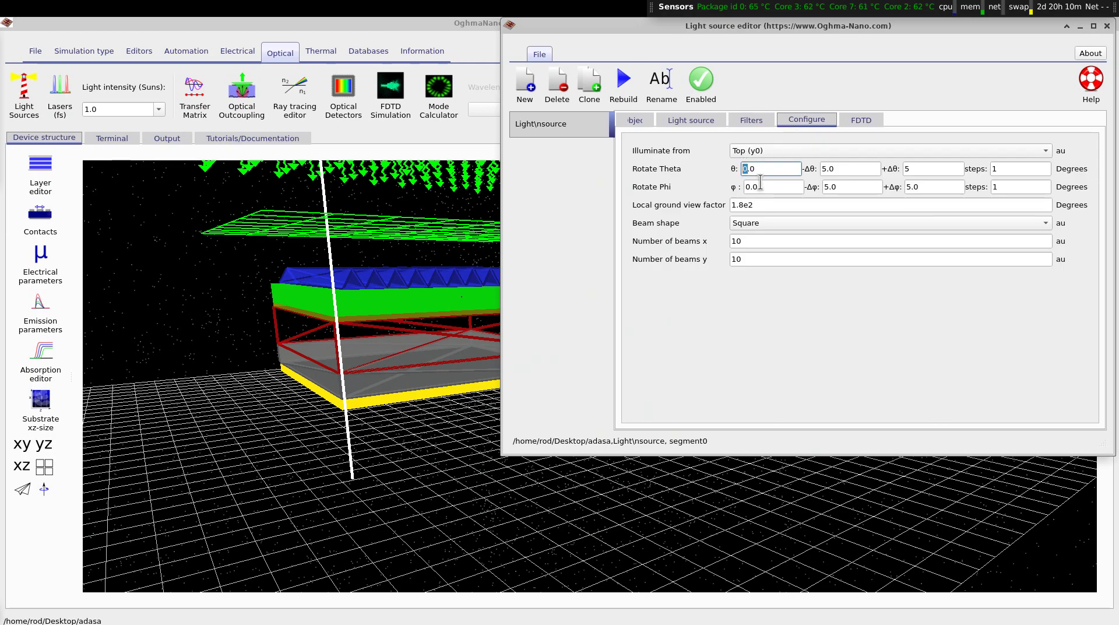
text(5)
drag(754, 186, 748, 187)
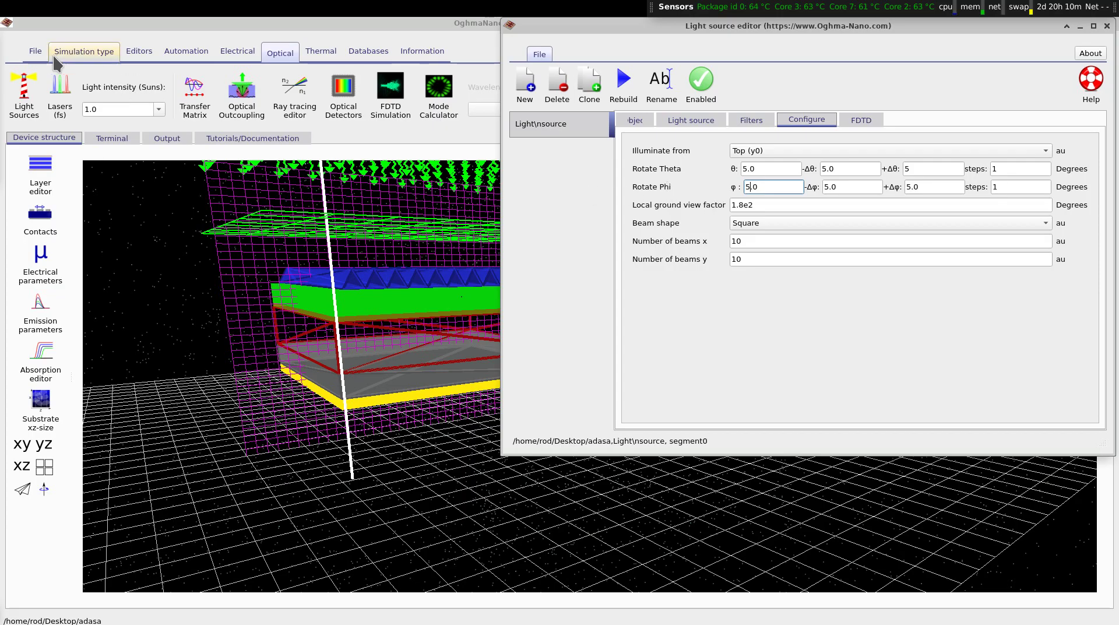
Run the simulation with the tilted light source and monitor its progress in the terminal.
click(36, 58)
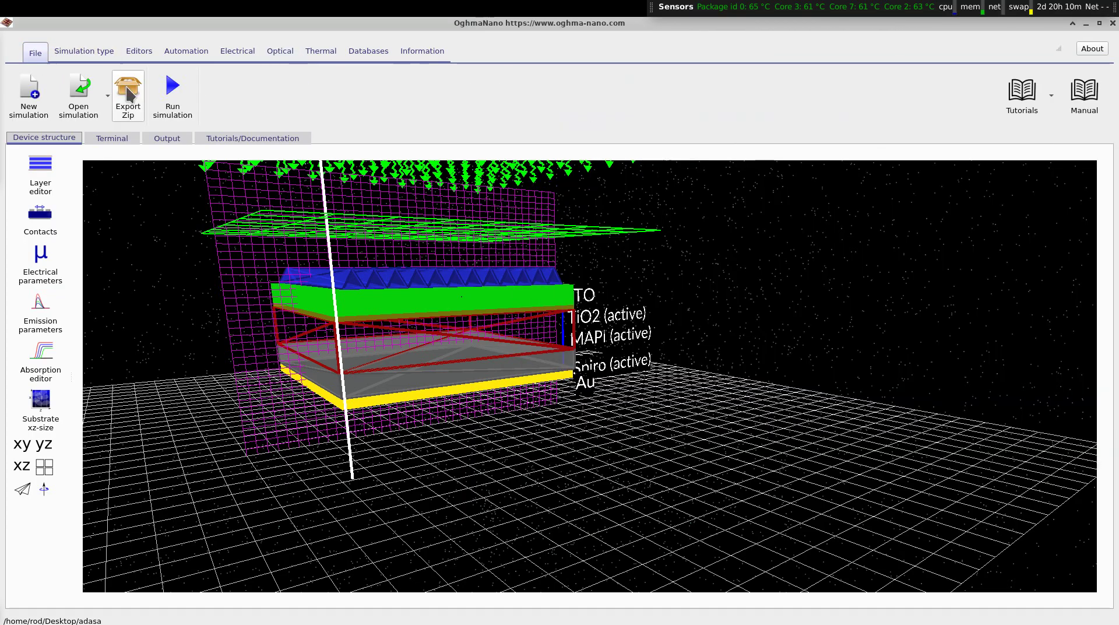
click(183, 91)
click(168, 139)
click(111, 138)
click(70, 139)
click(87, 143)
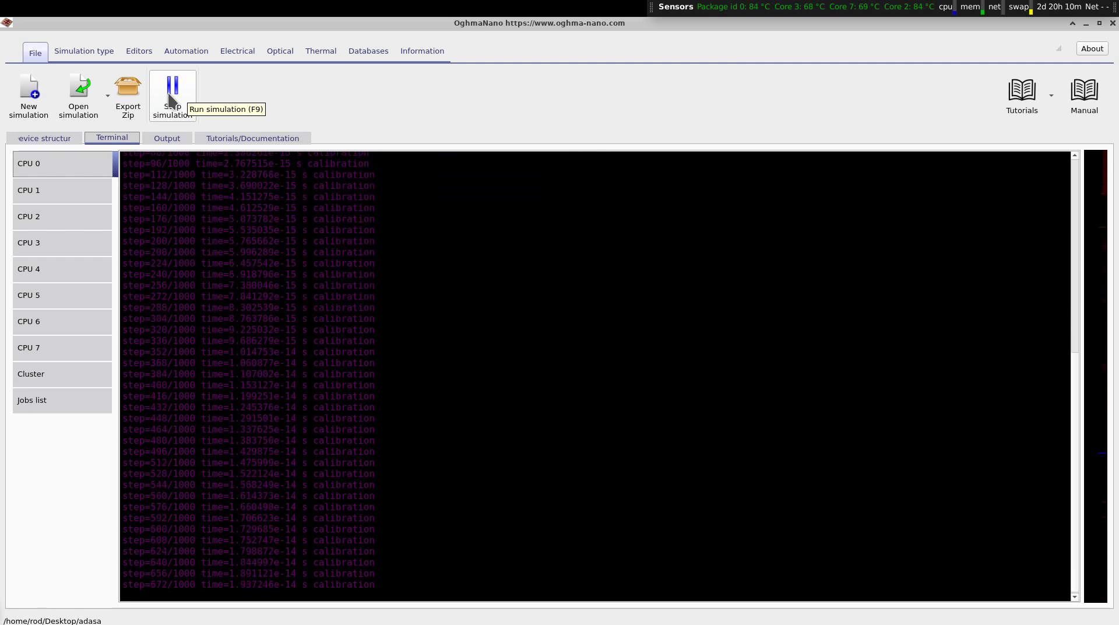
Stop the running simulation and set the optical mesh to 1 wavelength point, checking that the mesh editor has kept the setting.
click(172, 98)
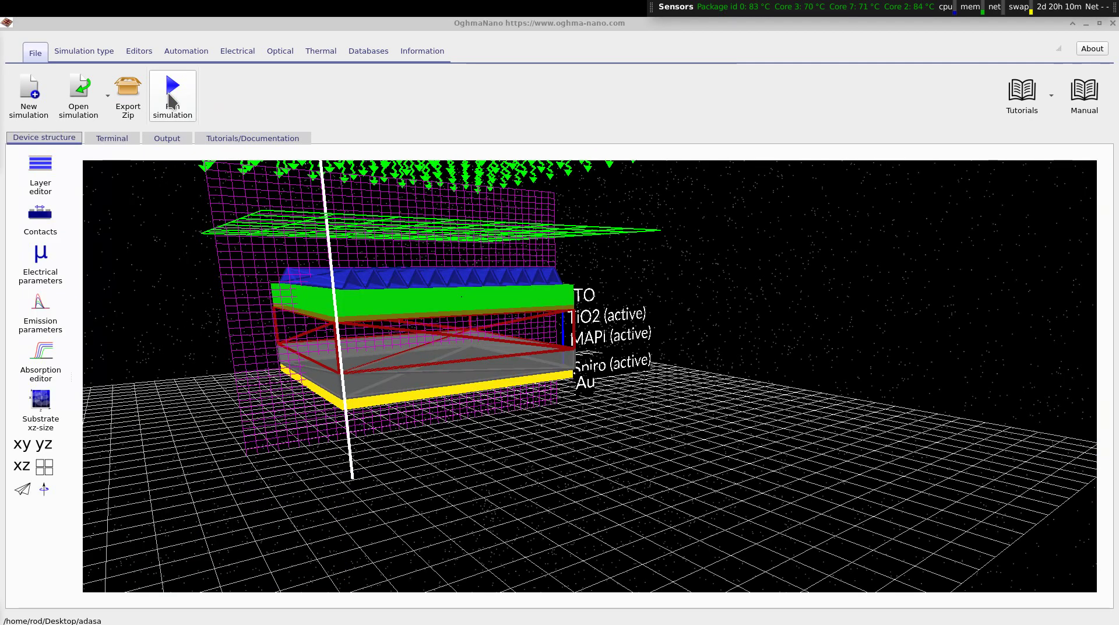
click(279, 53)
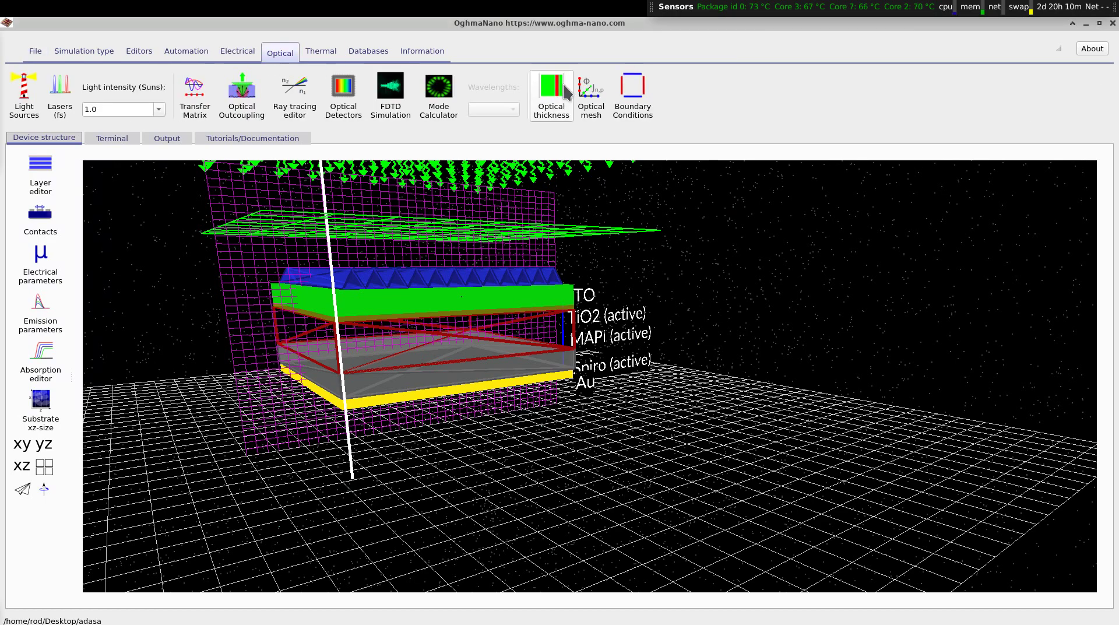
click(591, 93)
click(987, 472)
double_click(978, 390)
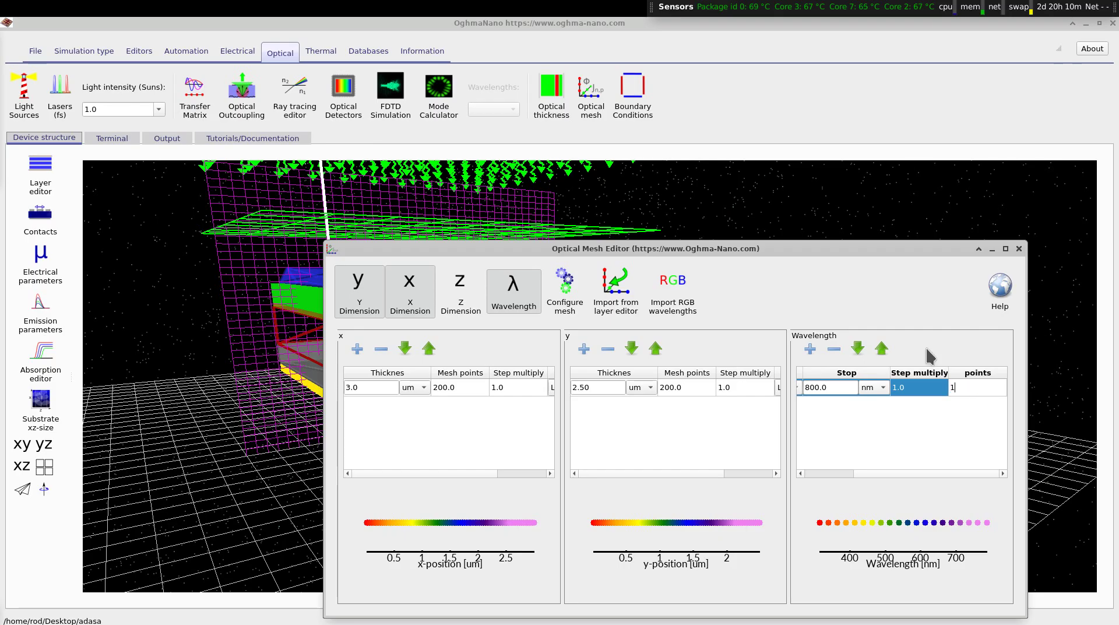
click(846, 222)
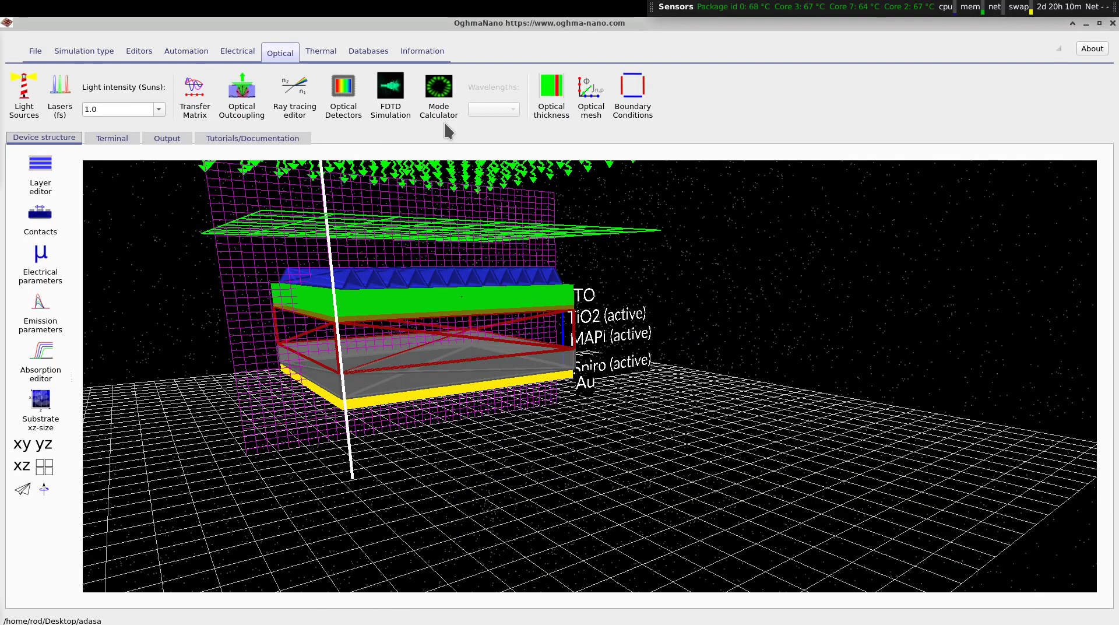
click(590, 94)
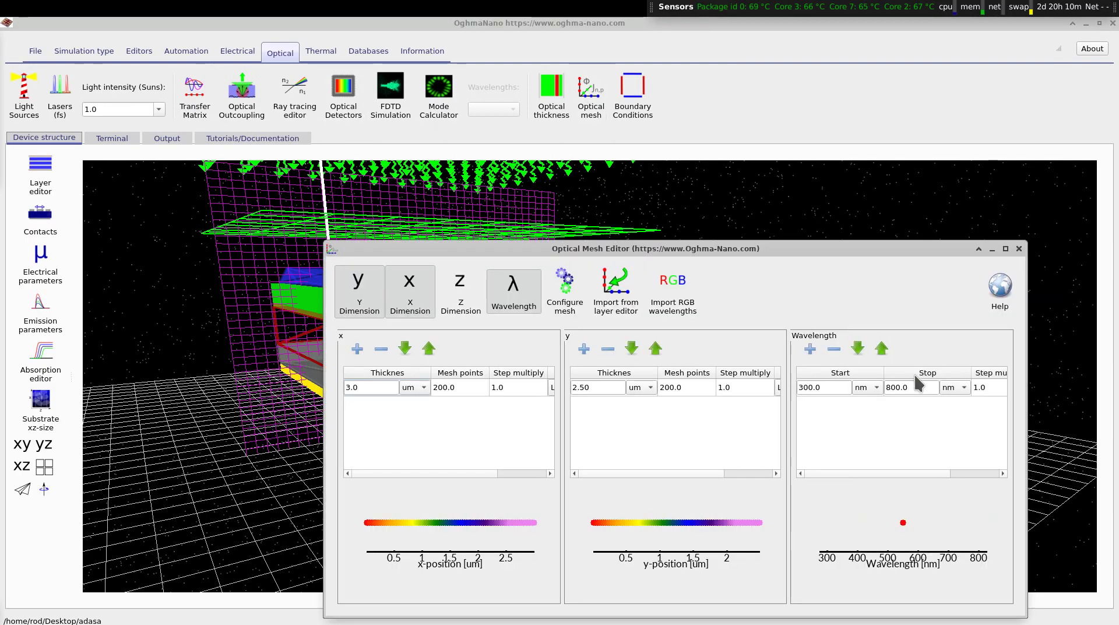
click(980, 472)
click(1019, 248)
Run the simulation with the single wavelength point and follow the CPU 1 output in the terminal.
click(37, 53)
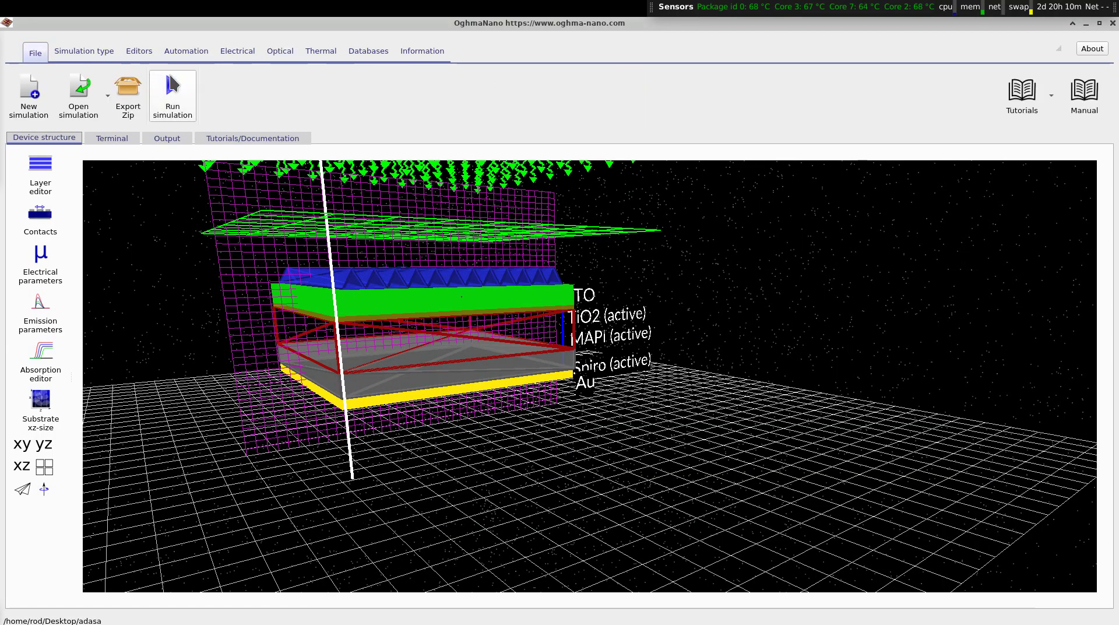
click(159, 83)
click(96, 198)
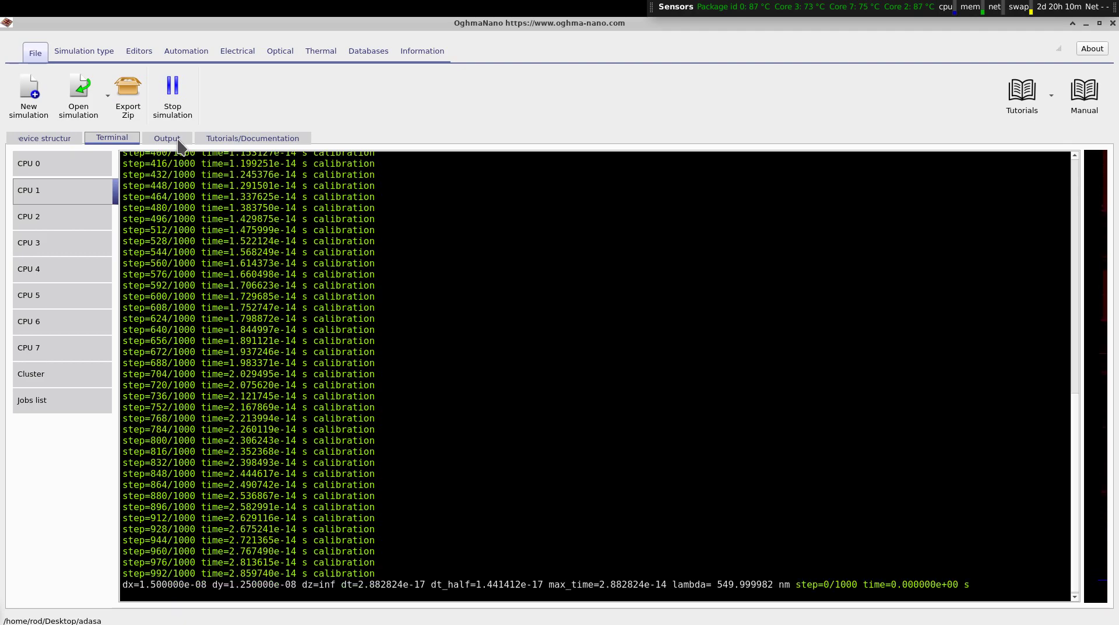
Open fdtd_snapshots from the simulation output and scrub through the power_density.csv frames to examine how the tilted light propagates.
click(179, 141)
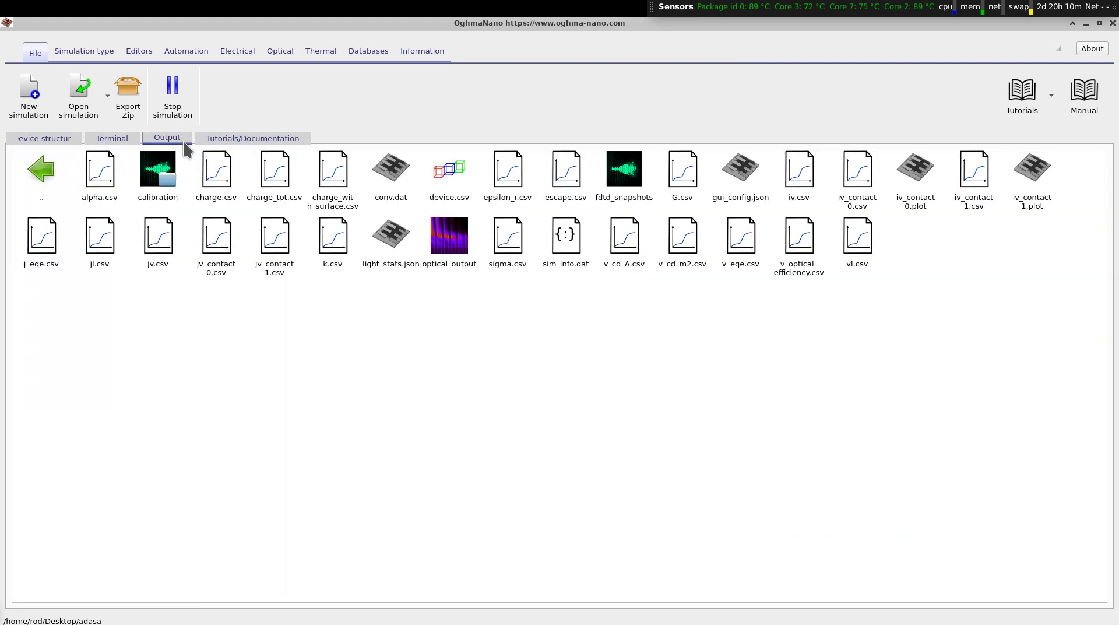
double_click(618, 193)
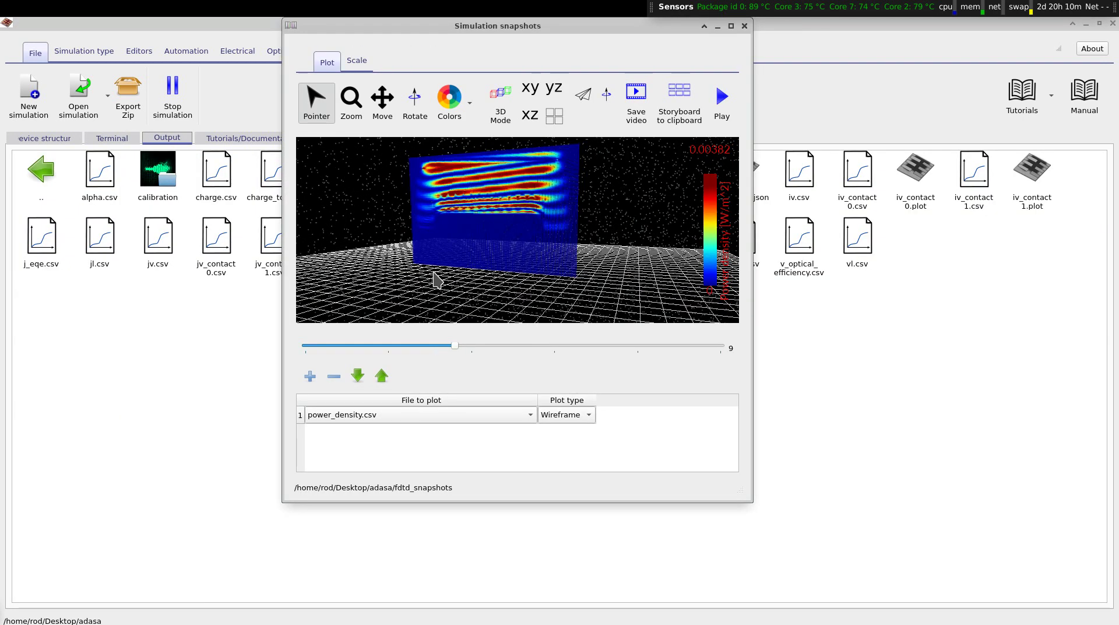
drag(455, 347, 435, 366)
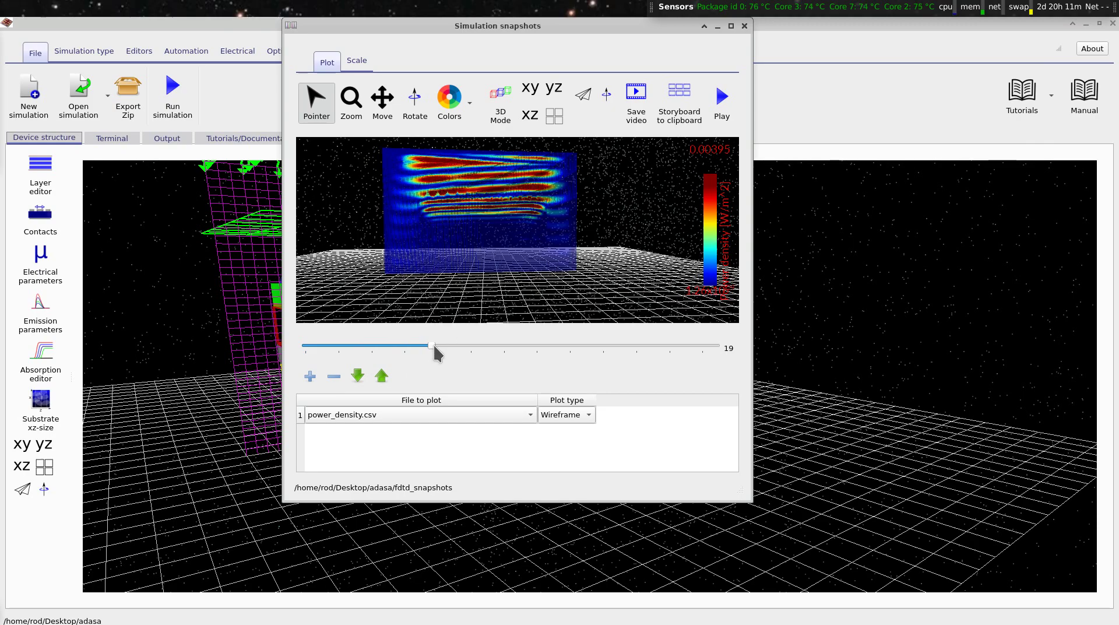
drag(445, 347, 490, 350)
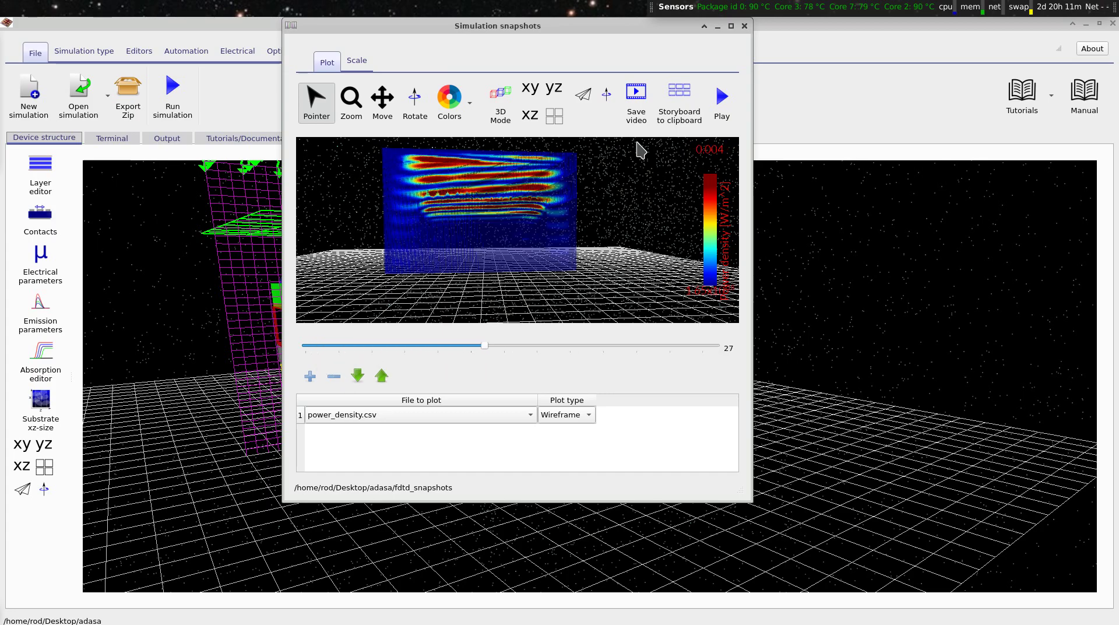
click(745, 25)
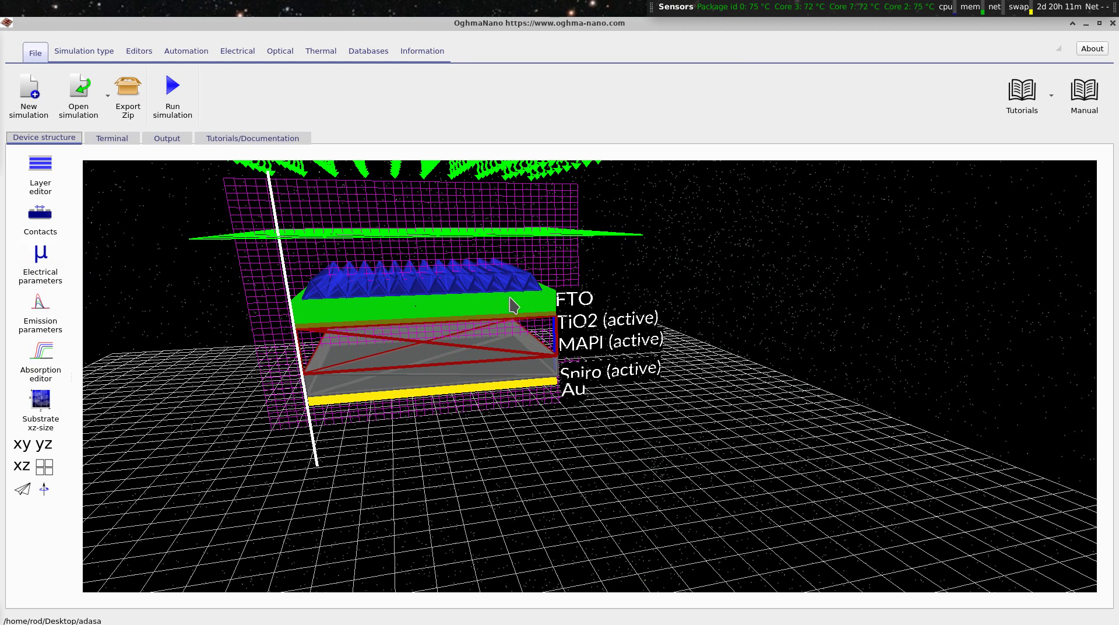
Inspect the prism shape and its xyz size in the mesh editor of the blue textured layer.
right_click(444, 292)
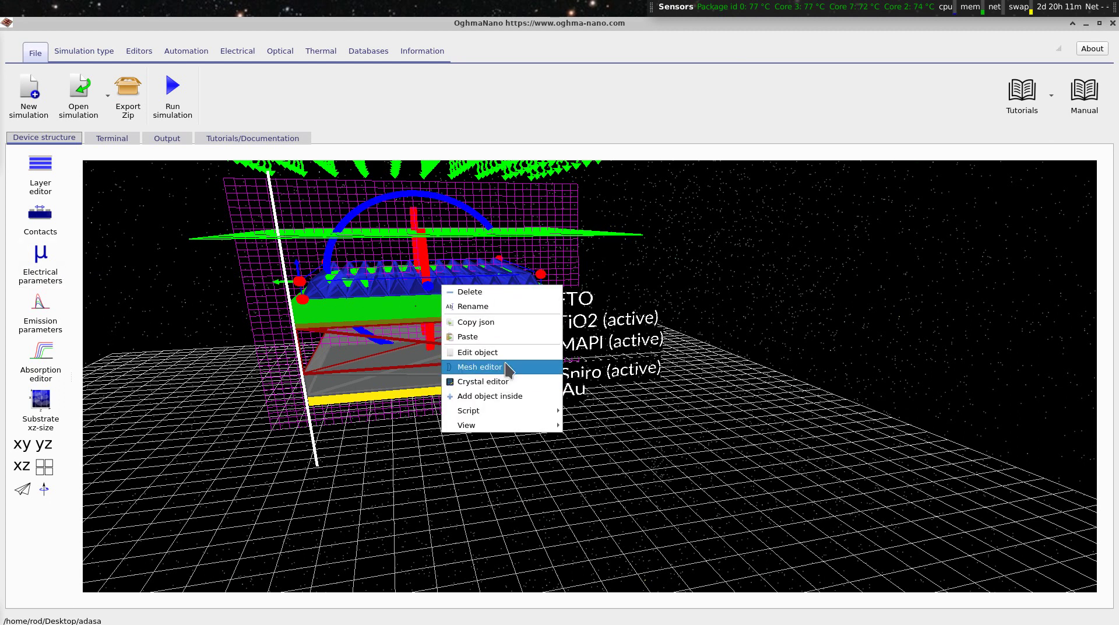
click(479, 367)
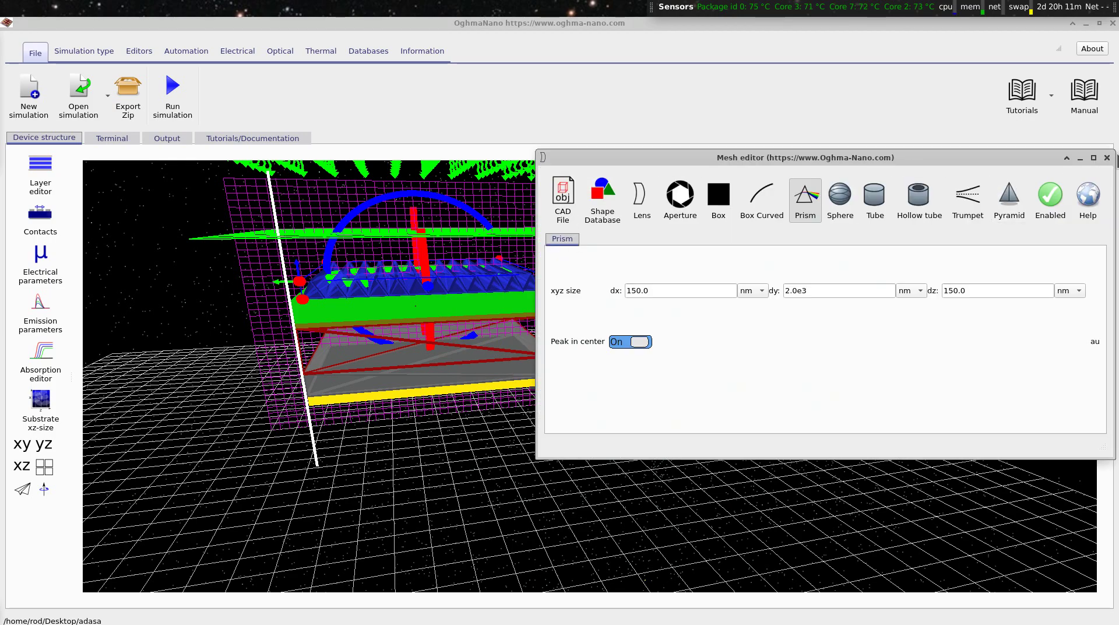
click(1107, 159)
In the textured layer's crystal editor, try 5 objects along x with a dx step of 200 nm.
right_click(450, 288)
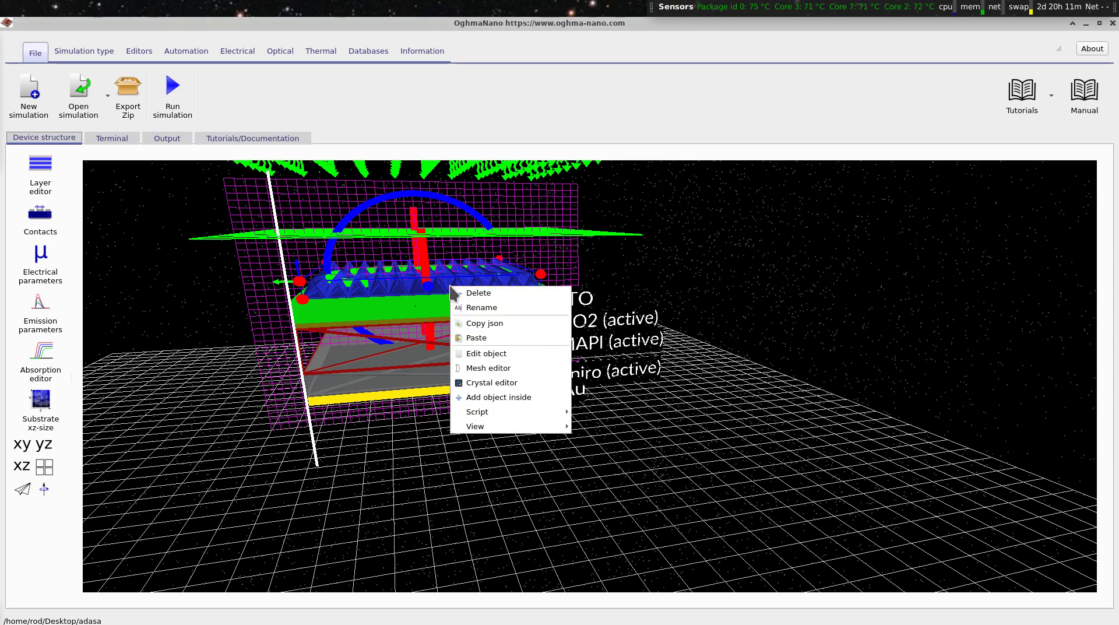
click(516, 383)
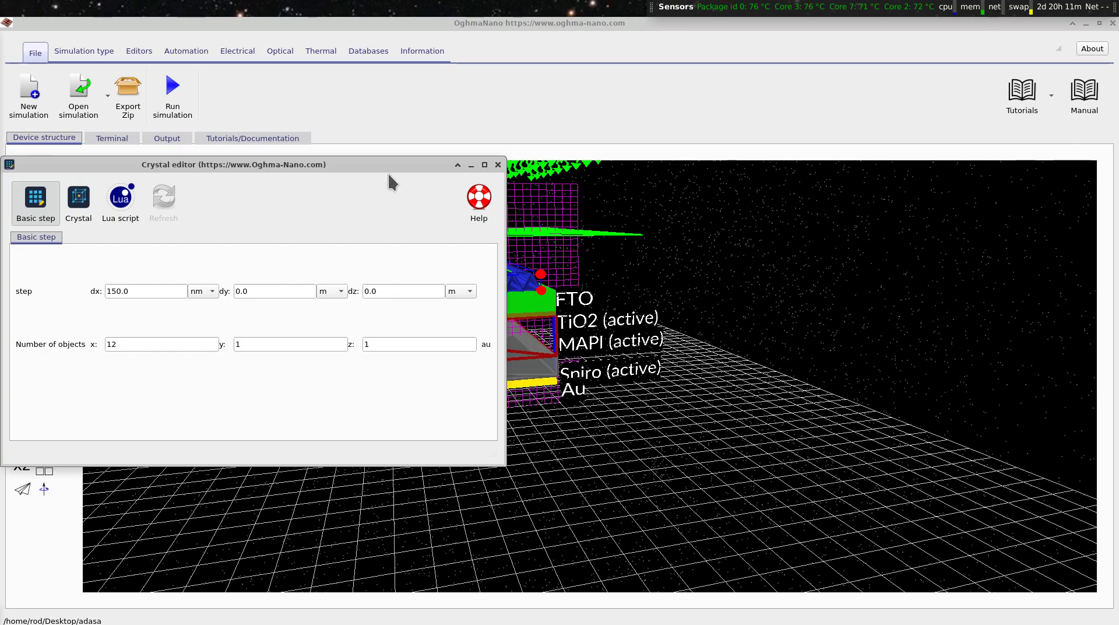
drag(627, 167, 863, 173)
drag(576, 176, 762, 142)
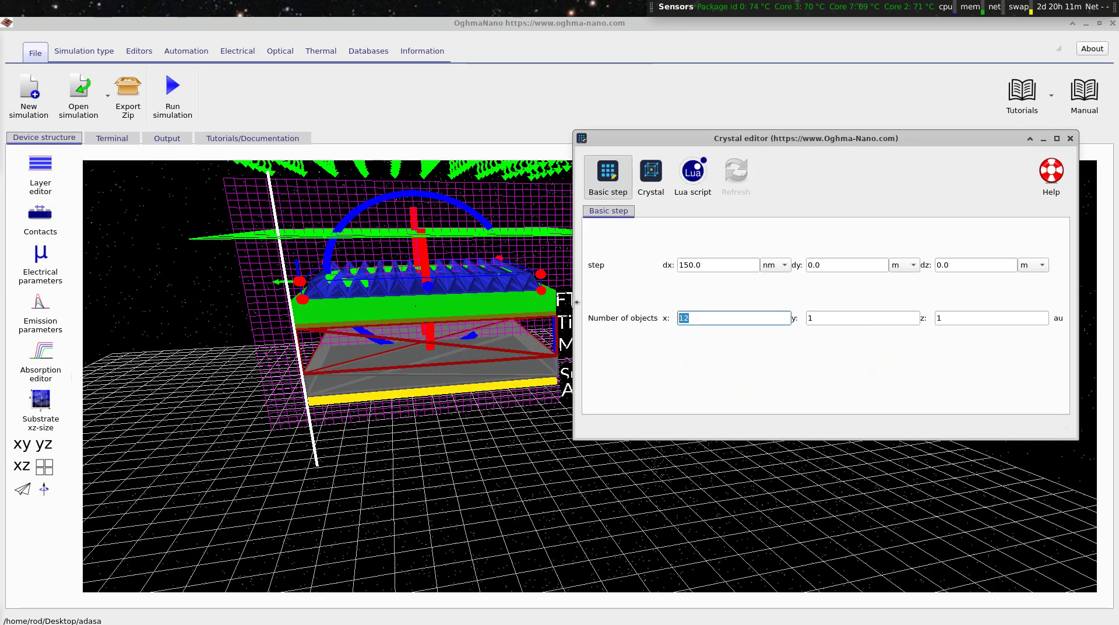
text(5)
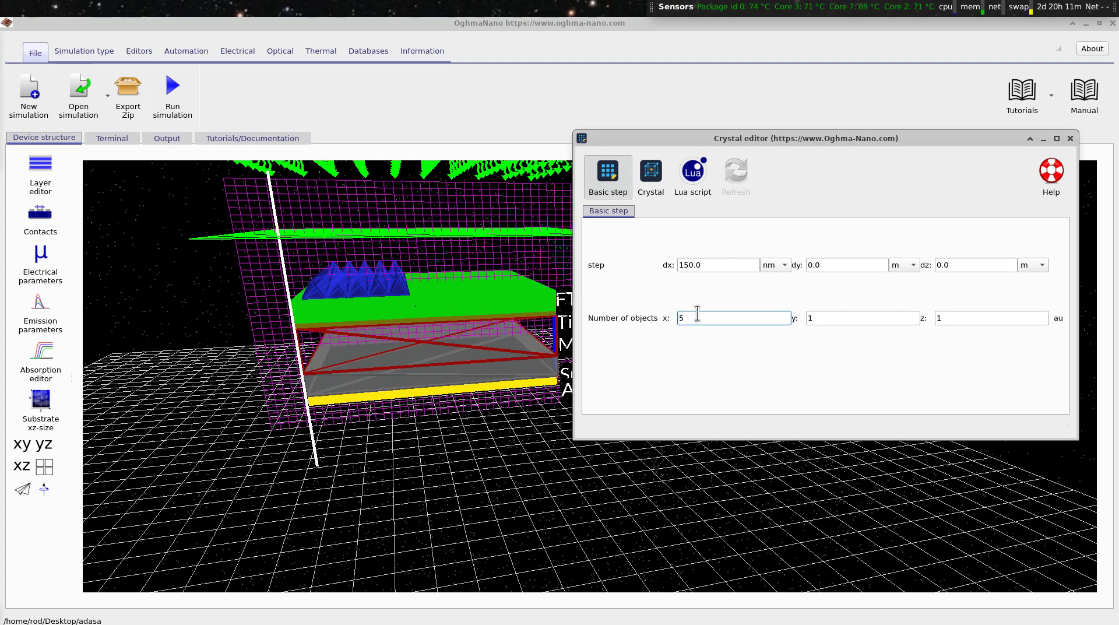
drag(686, 262, 665, 270)
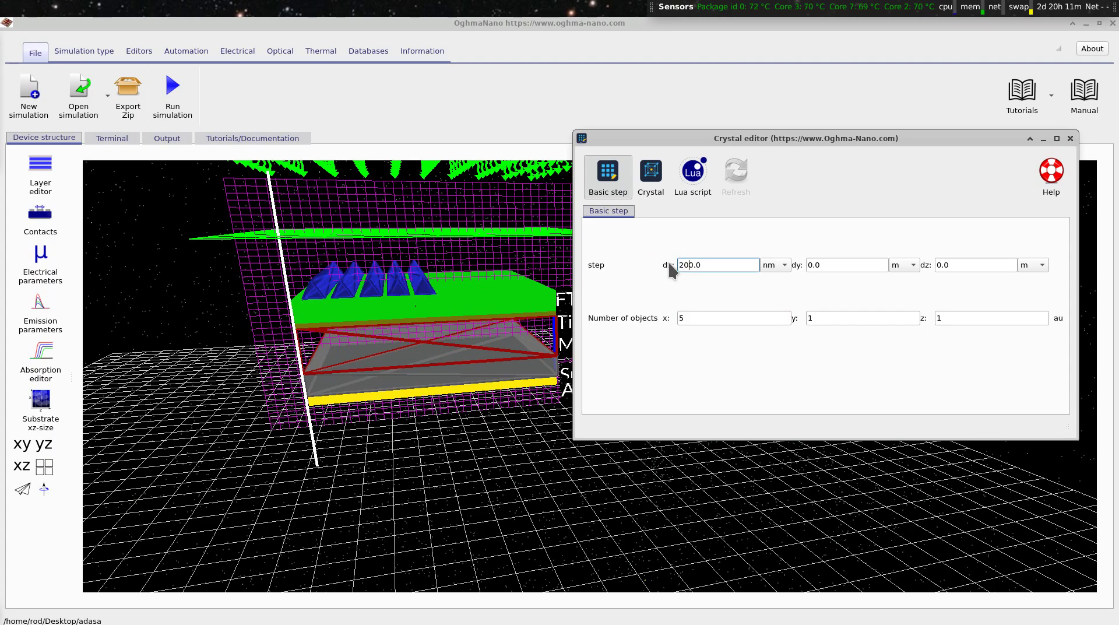
Undo the changes to the textured layer's object count and dx step, and close the crystal editor.
click(712, 315)
key(ctrl+z)
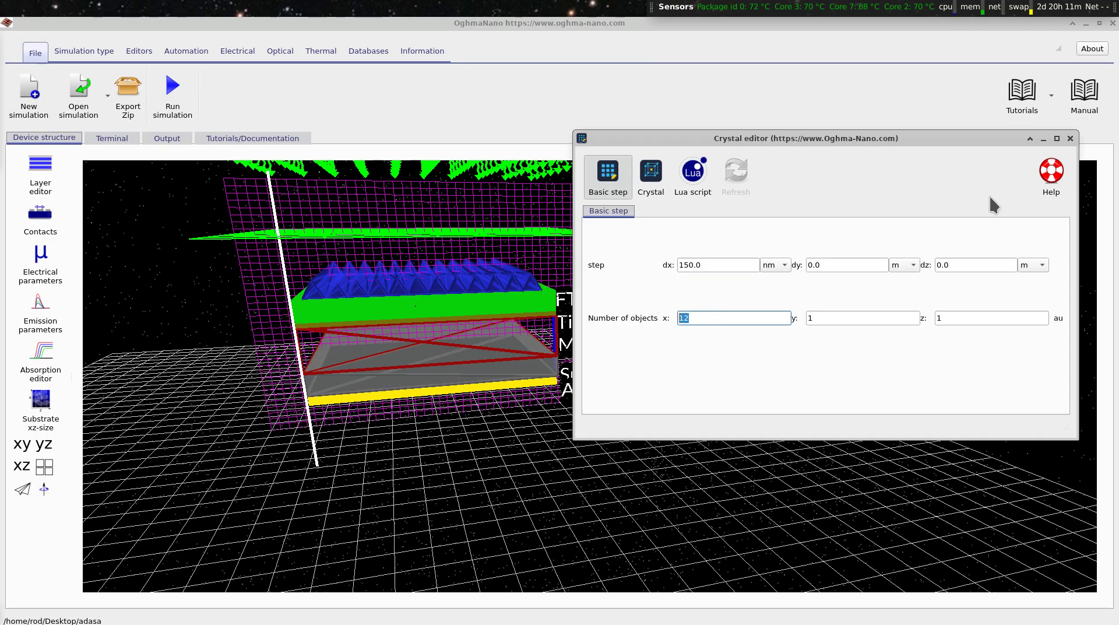
click(1071, 139)
drag(826, 244, 805, 252)
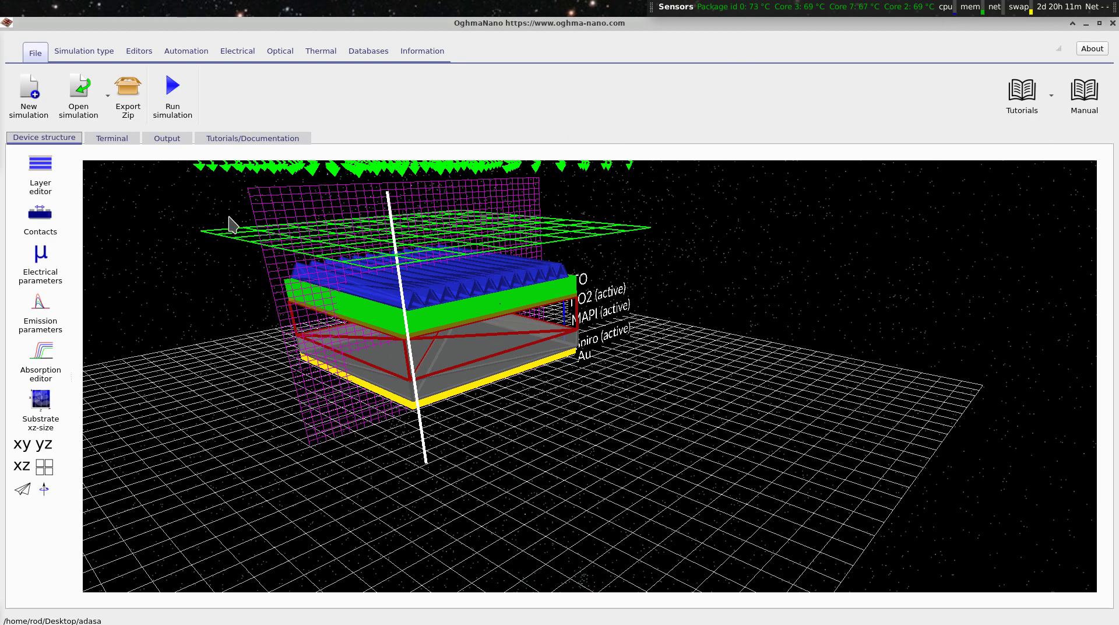
right_click(190, 223)
click(142, 220)
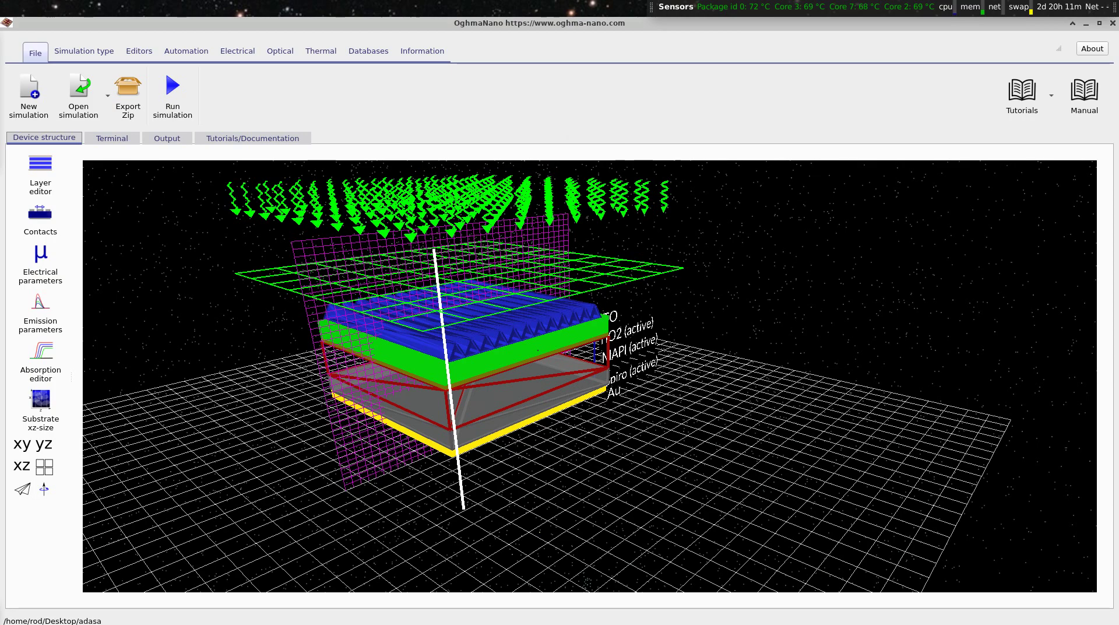